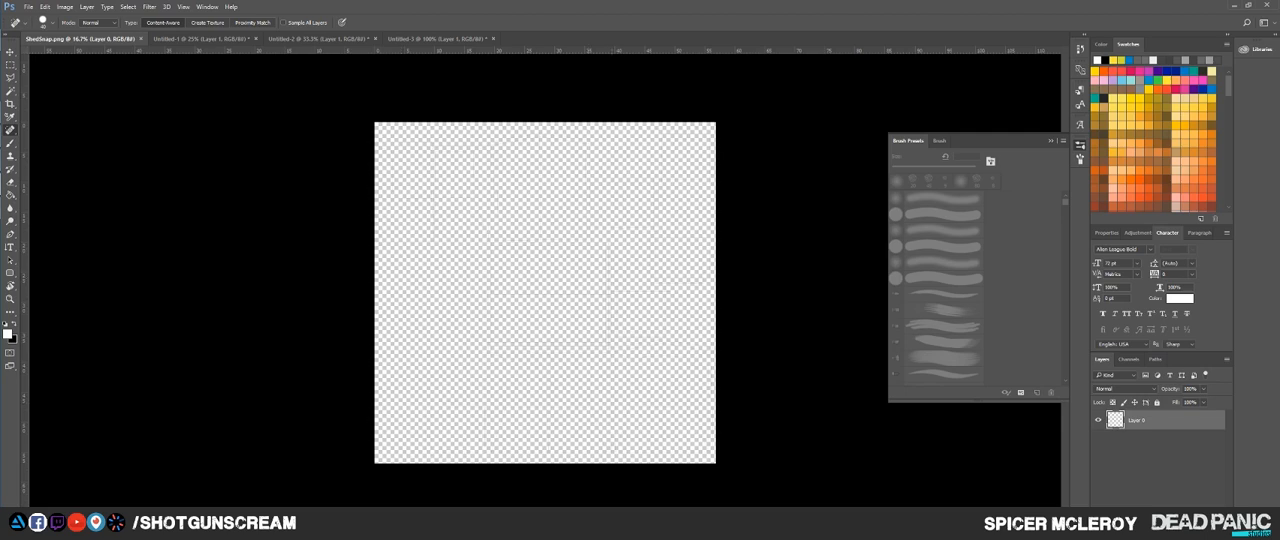
Step: Add a new layer beneath the UV wireframe layer and fill it with black
key("ctrl+alt+shift+n")
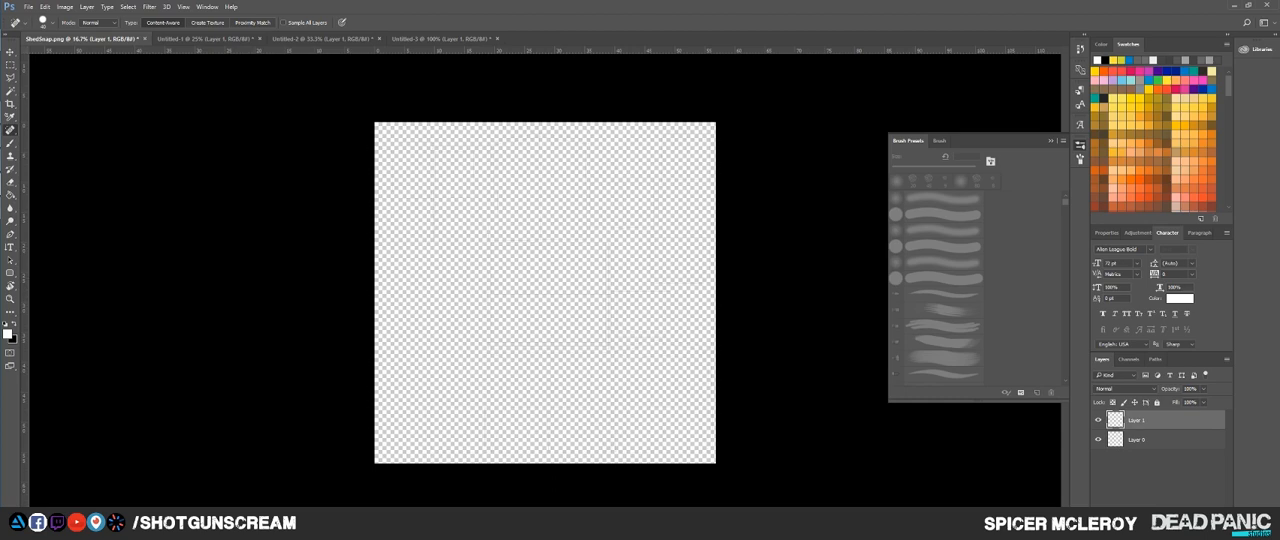
left_click_drag(1150, 421, 1150, 449)
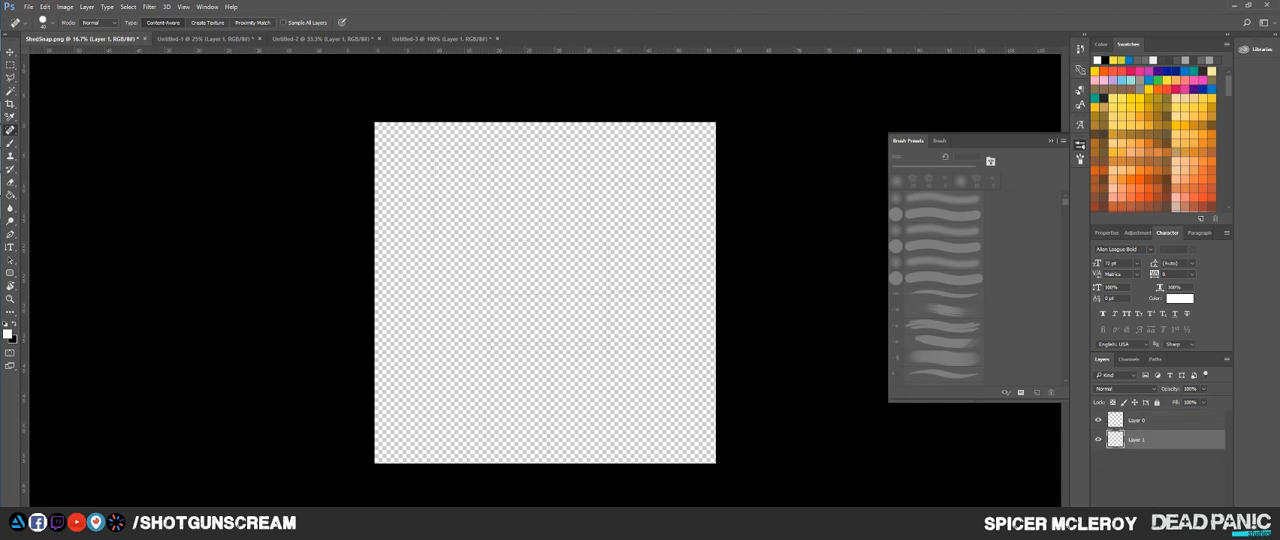
key("g")
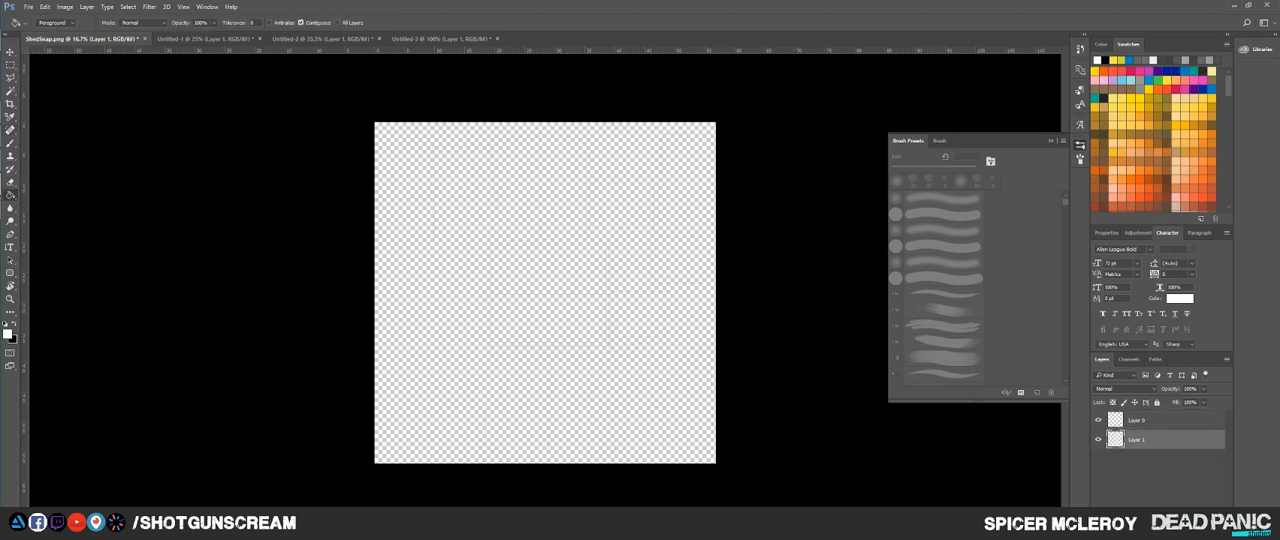
key("d")
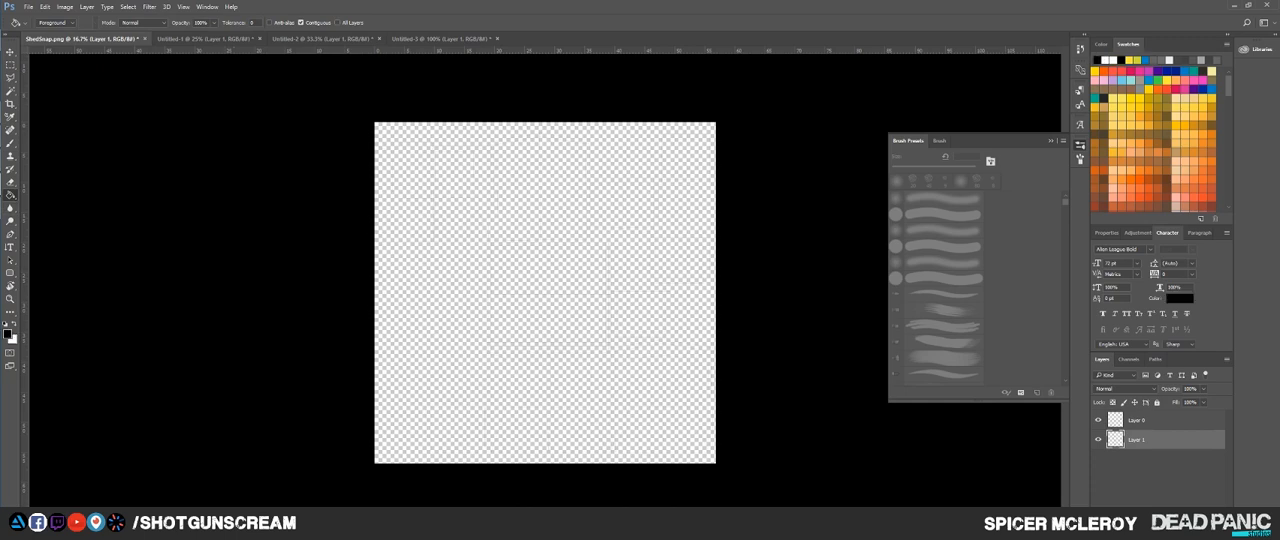
left_click(578, 320)
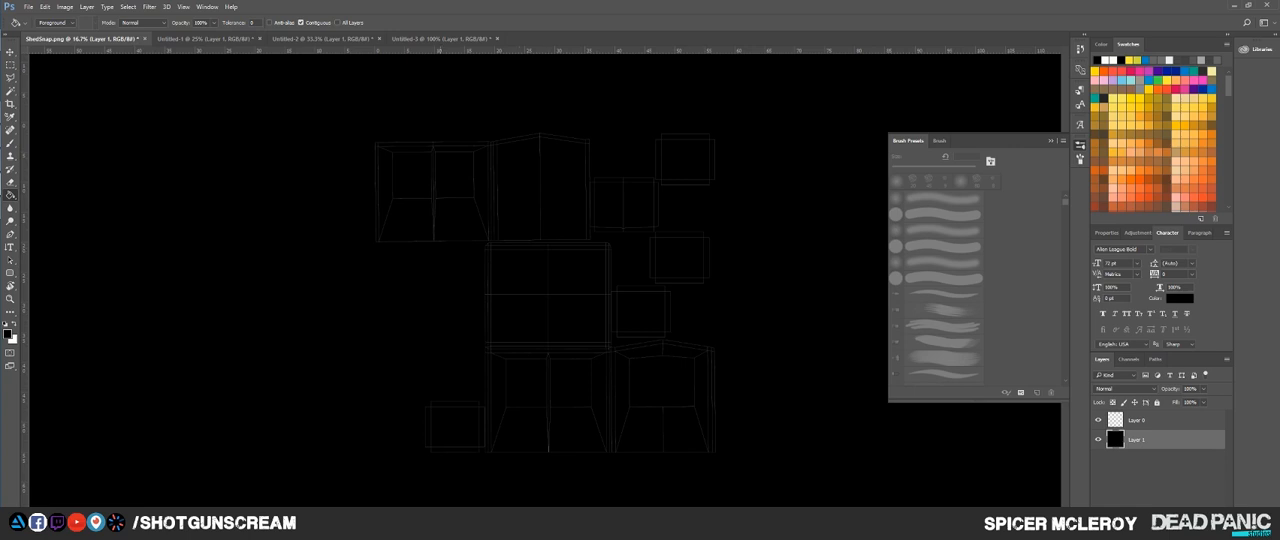
Step: Duplicate the wireframe layer three times and group all four wireframe layers
left_click(1150, 420)
key("ctrl+j")
key("ctrl+j")
key("ctrl+j")
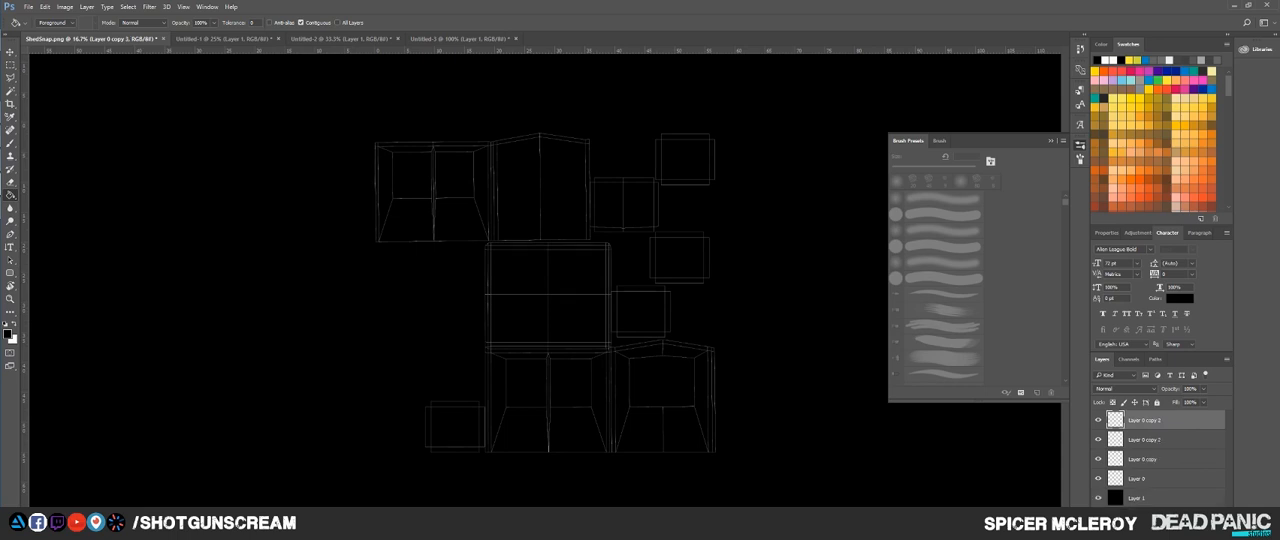
left_click(1150, 479, "shift")
key("ctrl+e")
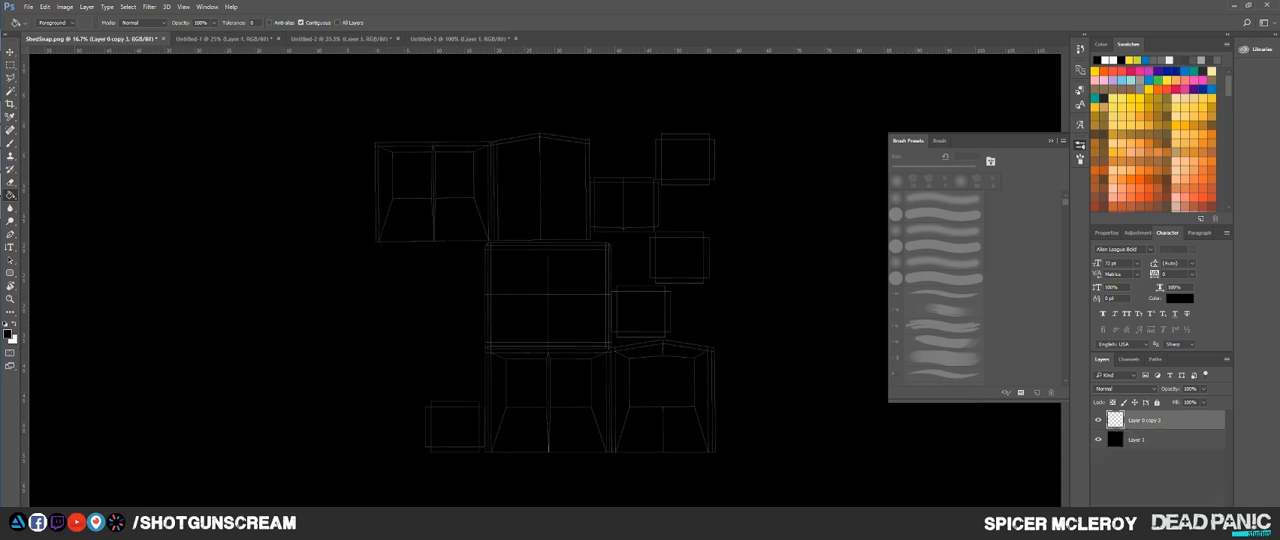
key("ctrl+z")
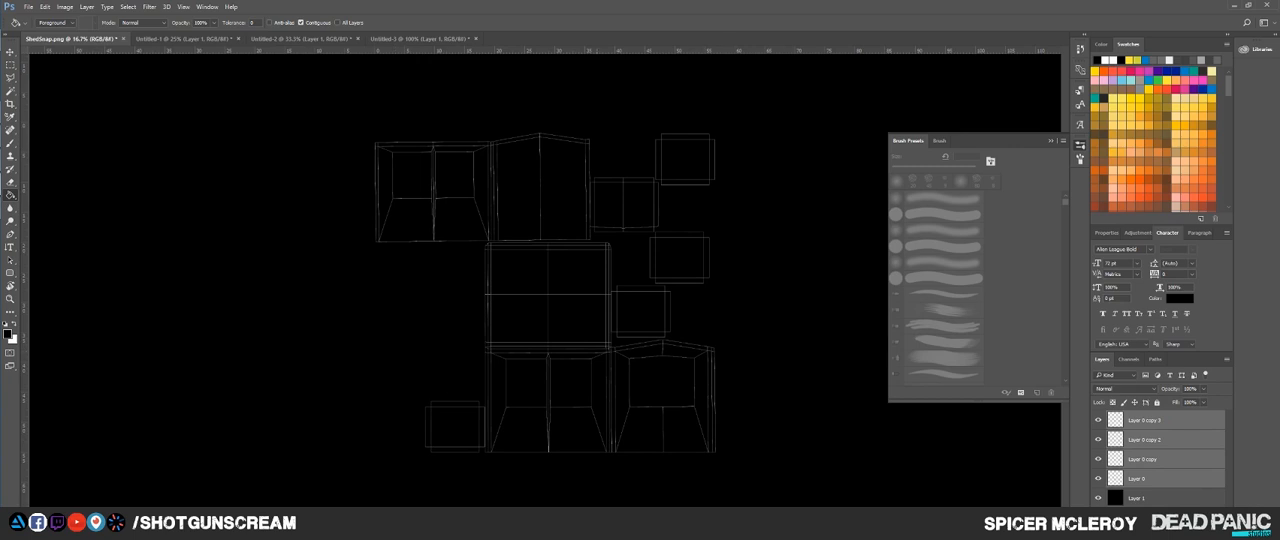
key("ctrl+g")
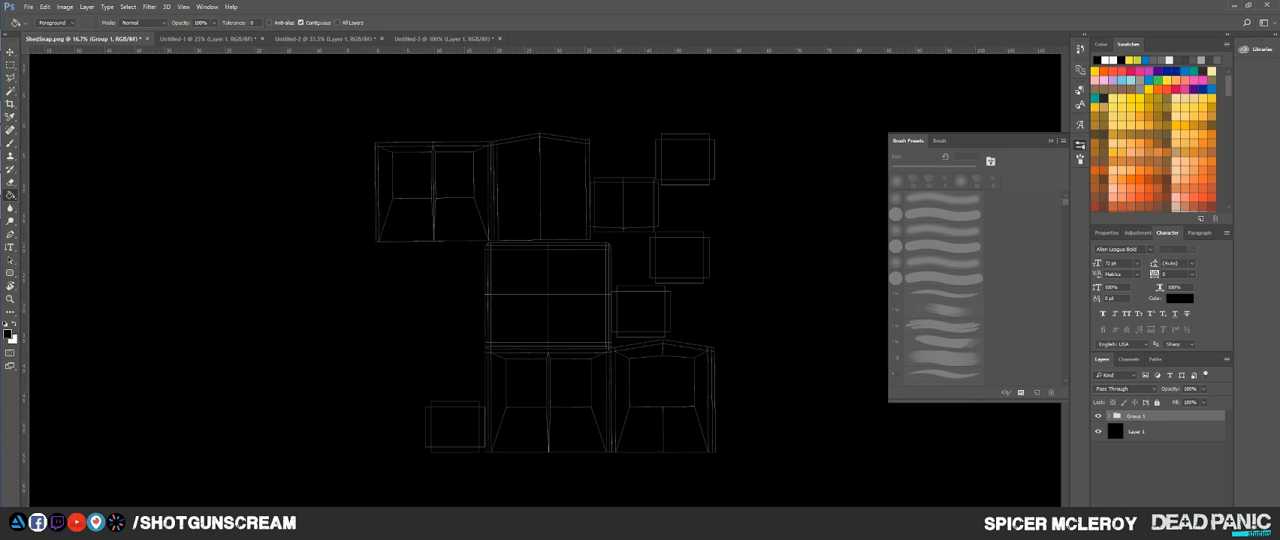
Step: Create a new layer above the wireframe group and name it WindowsID
key("ctrl+shift+alt+n")
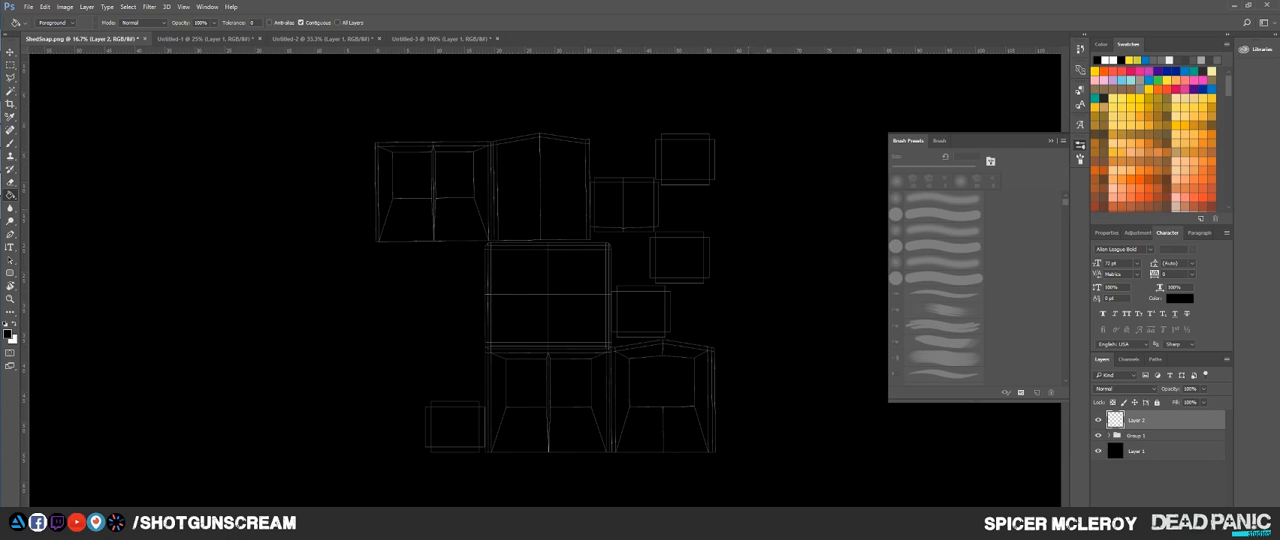
double_click(1137, 420)
type("wood")
key("Return")
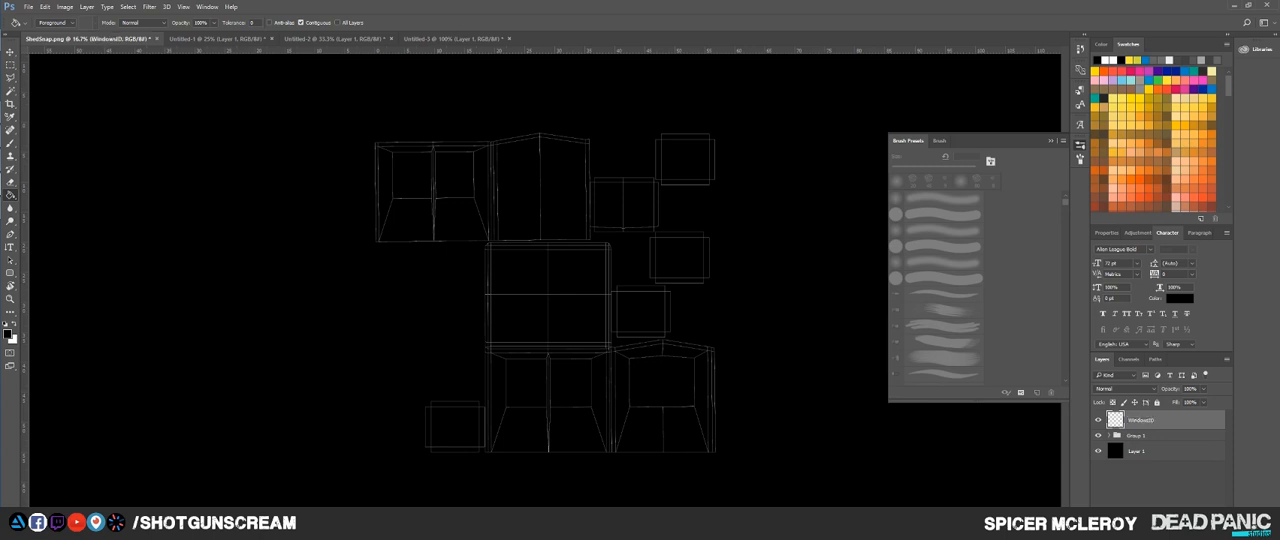
Step: Select the inner rectangle of the upper-right window shell with the Rectangular Marquee and fill it with white on WindowsID
scroll(680, 168, "up", 4)
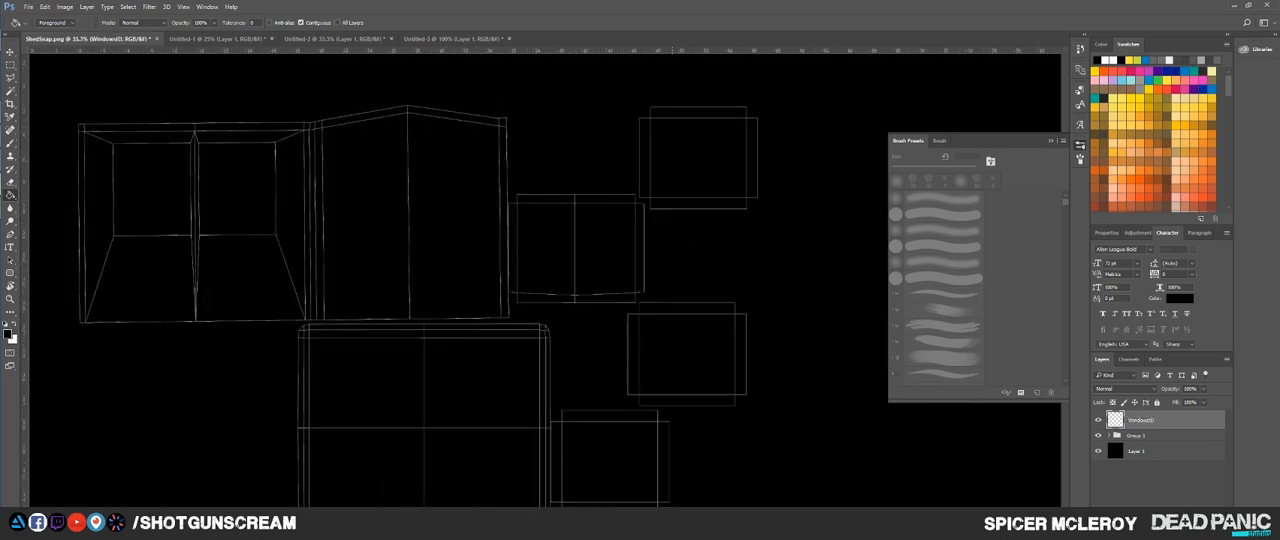
left_click_drag(708, 172, 663, 269)
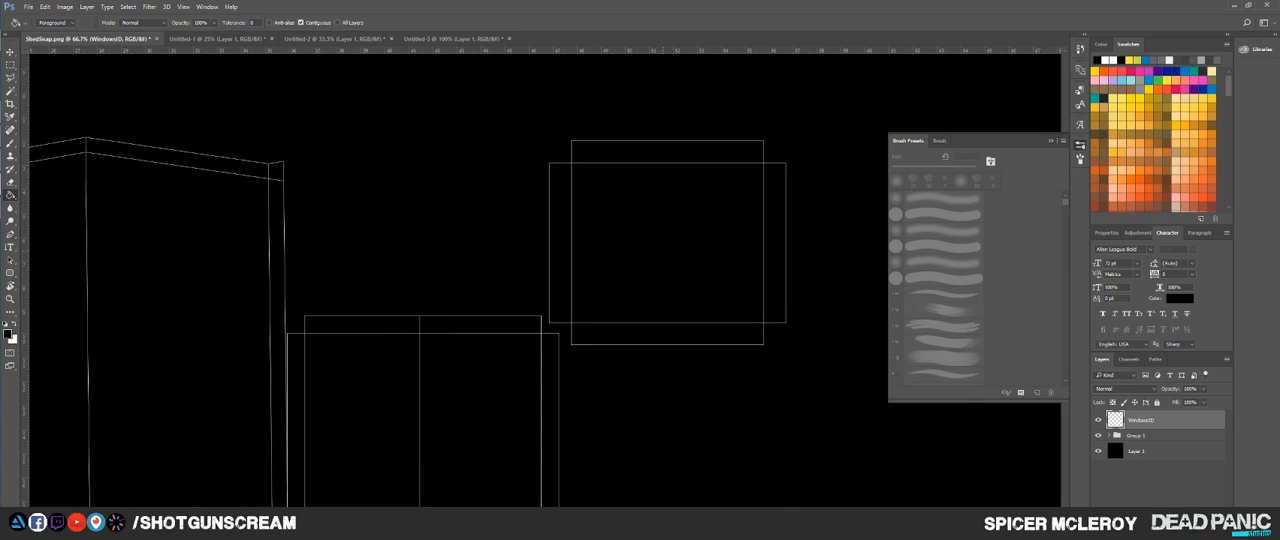
key("m")
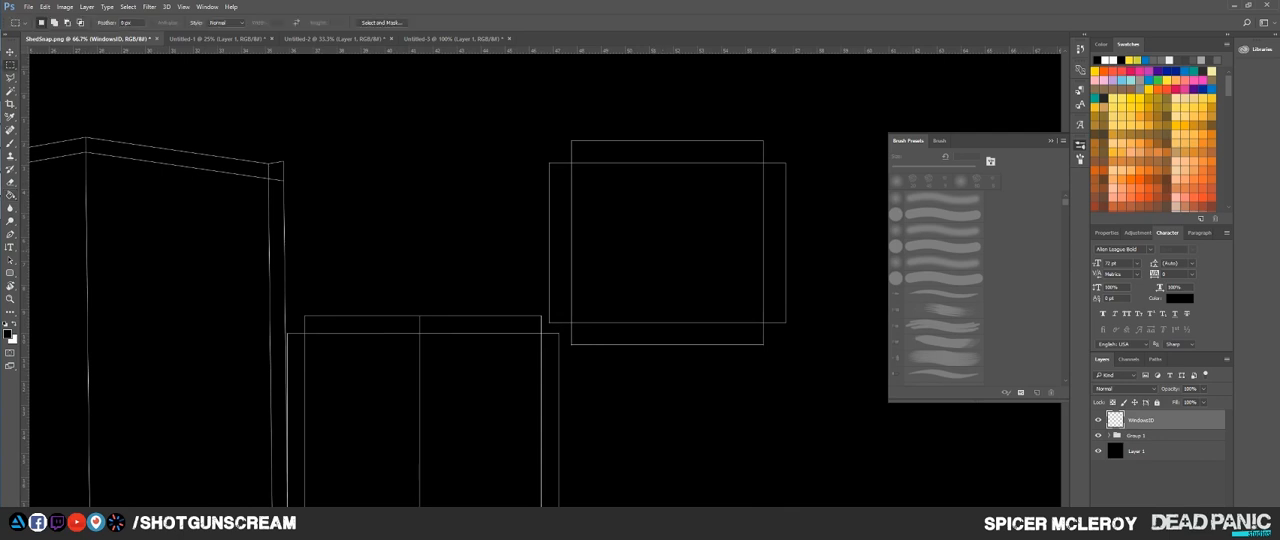
right_click(10, 65)
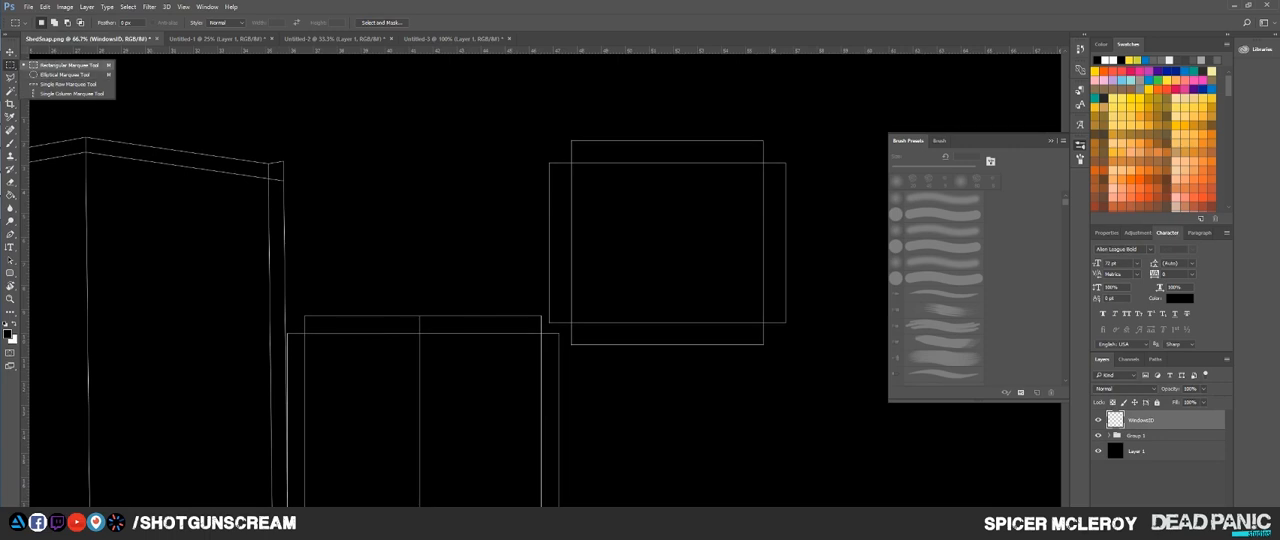
left_click(65, 65)
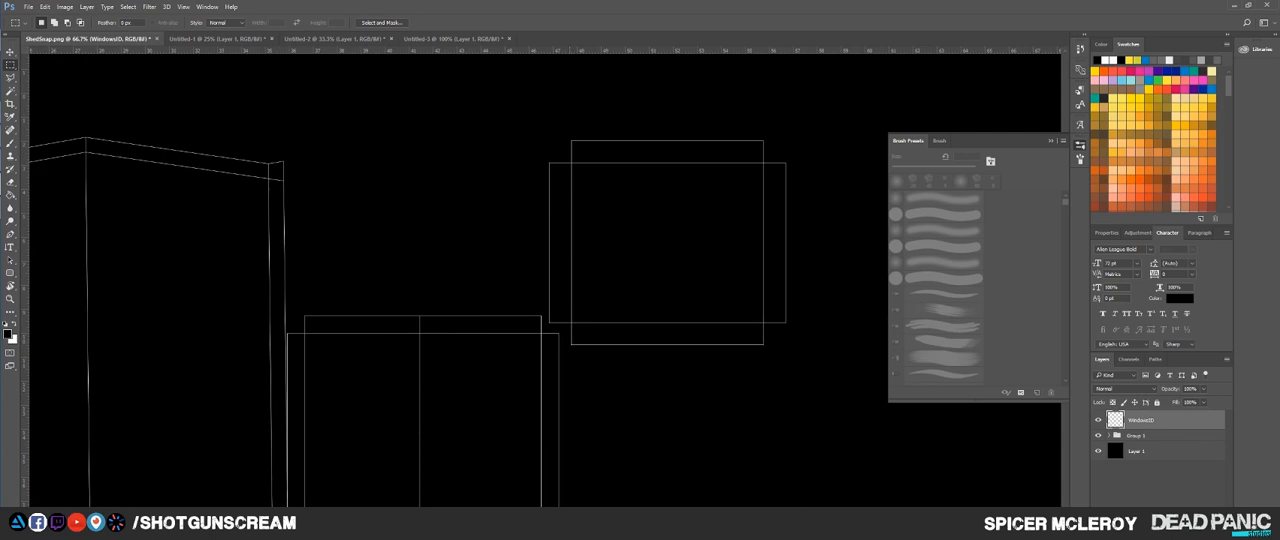
scroll(600, 187, "up", 2)
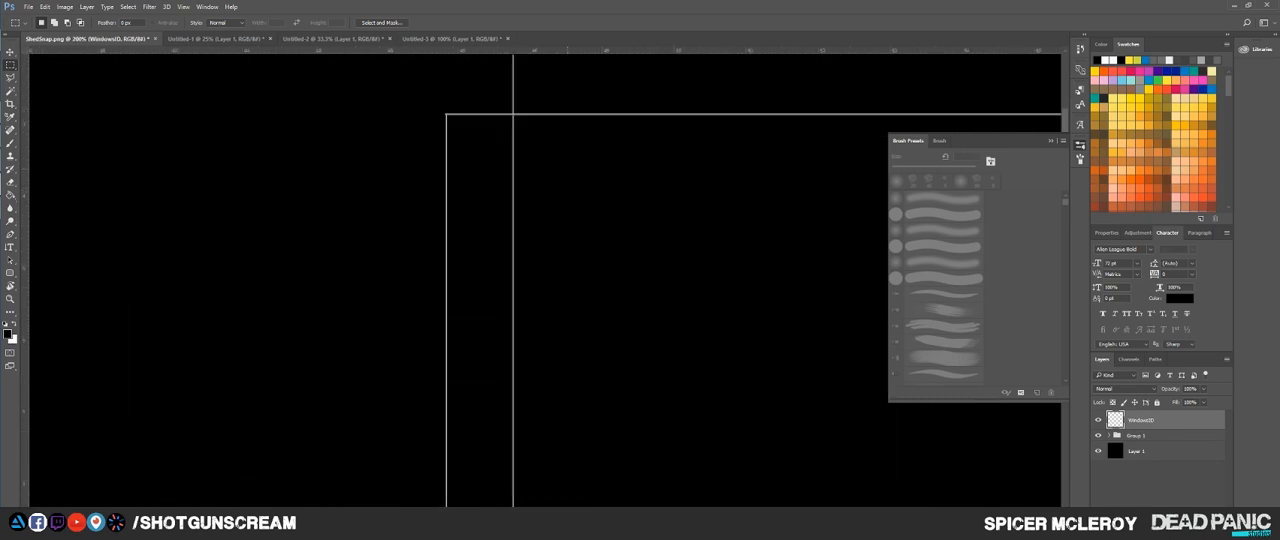
left_click_drag(693, 223, 539, 197)
scroll(540, 198, "down", 1)
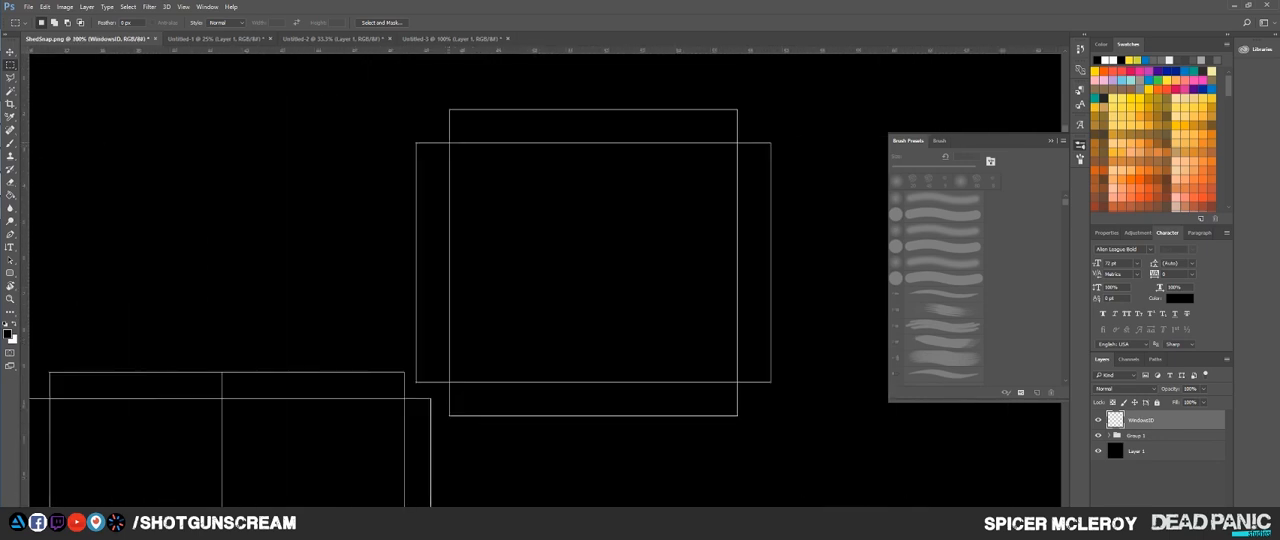
left_click_drag(449, 143, 737, 381)
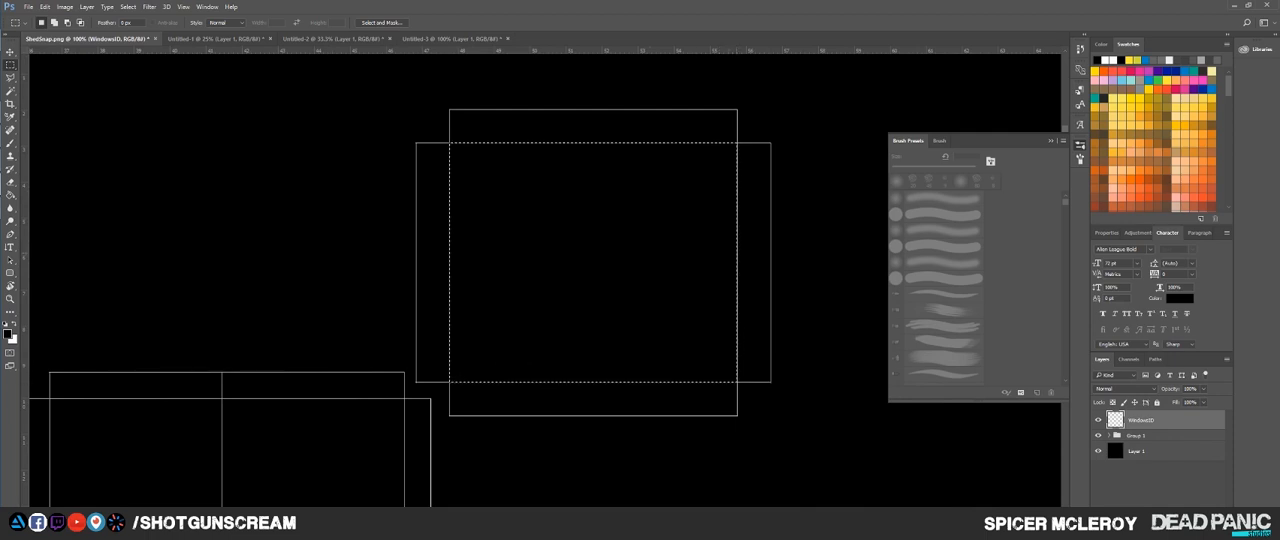
key("g")
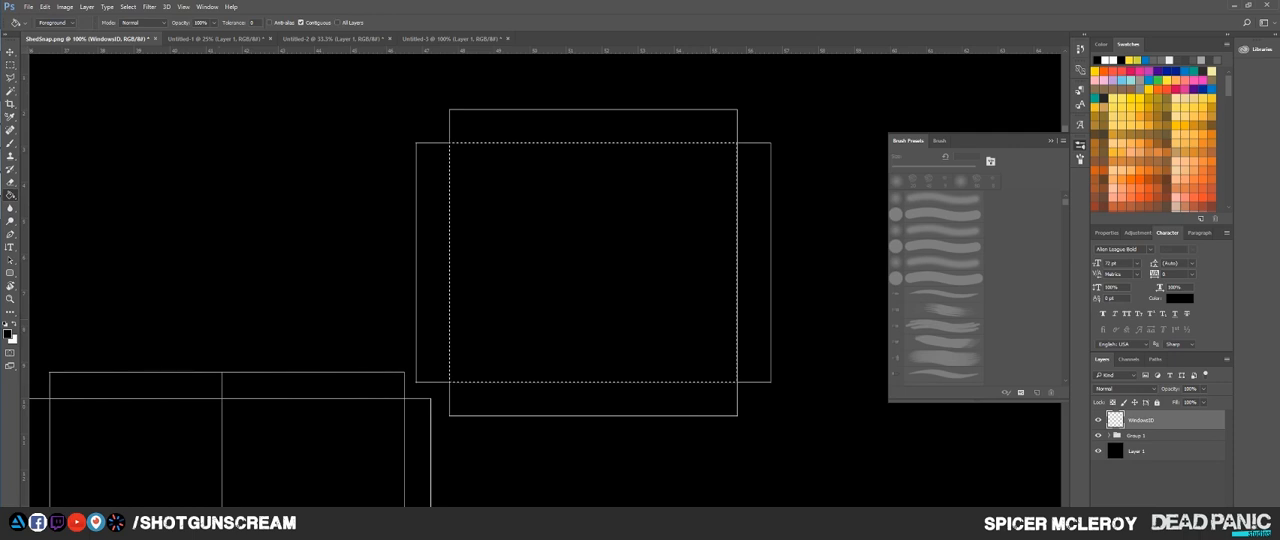
key("x")
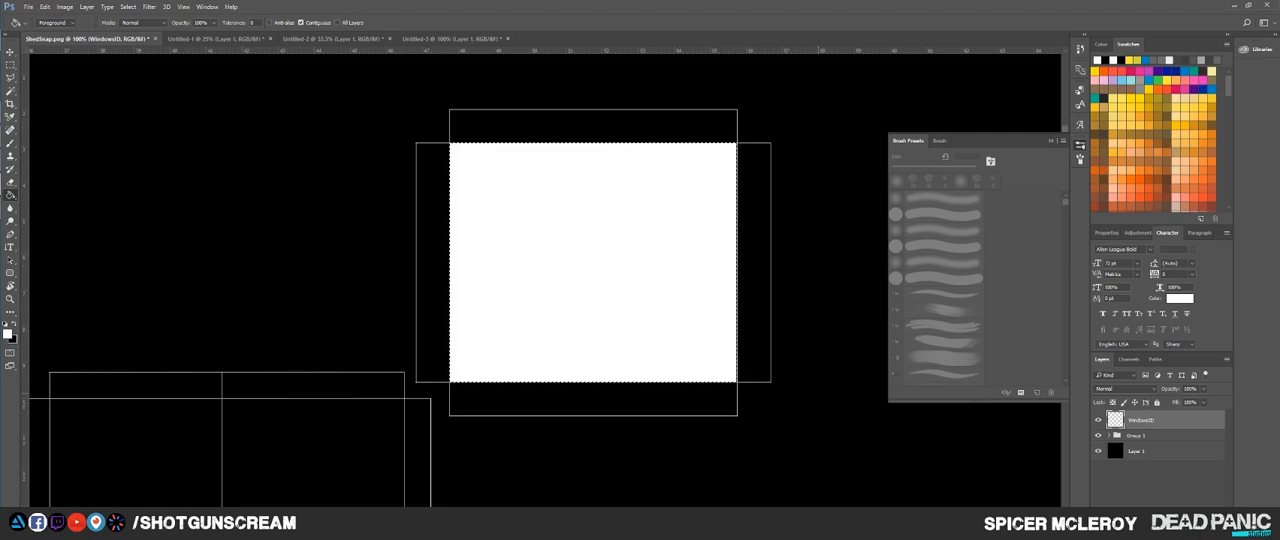
Step: Move the selection outline down to the second window shell, align it with the inner rectangle, and fill it with white
key("m")
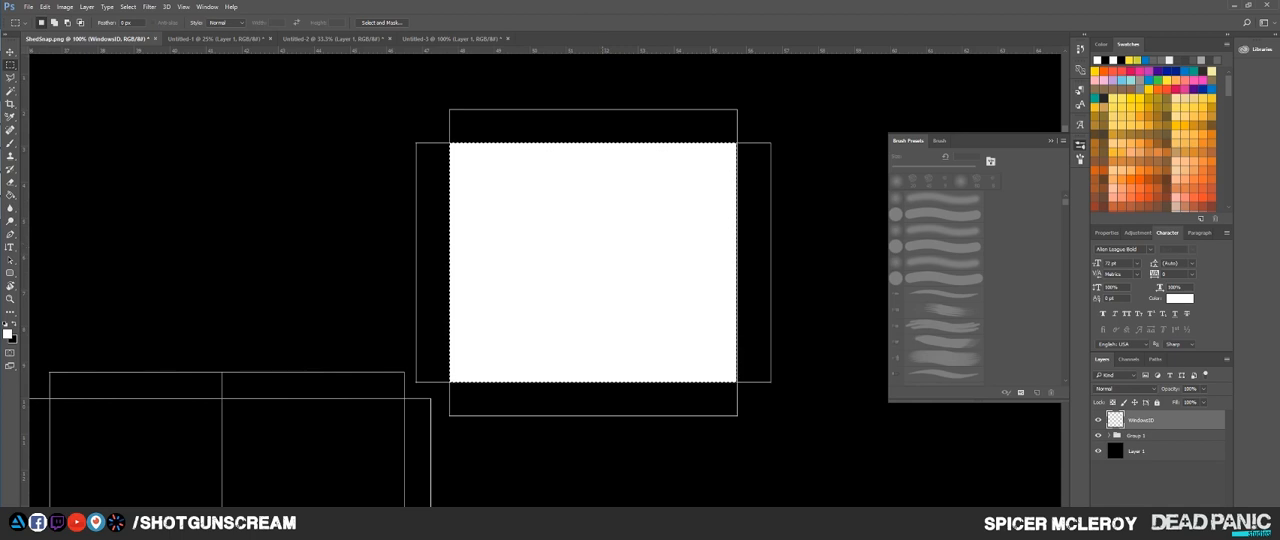
scroll(603, 256, "down", 3)
left_click_drag(603, 256, 594, 452)
scroll(580, 455, "up", 3)
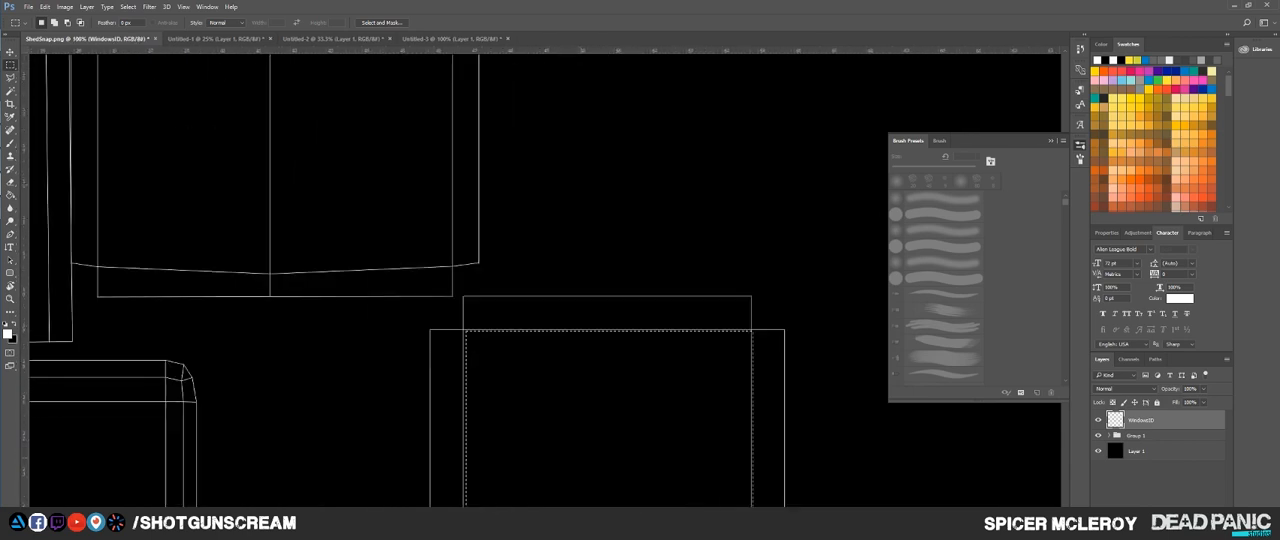
scroll(628, 420, "up", 2)
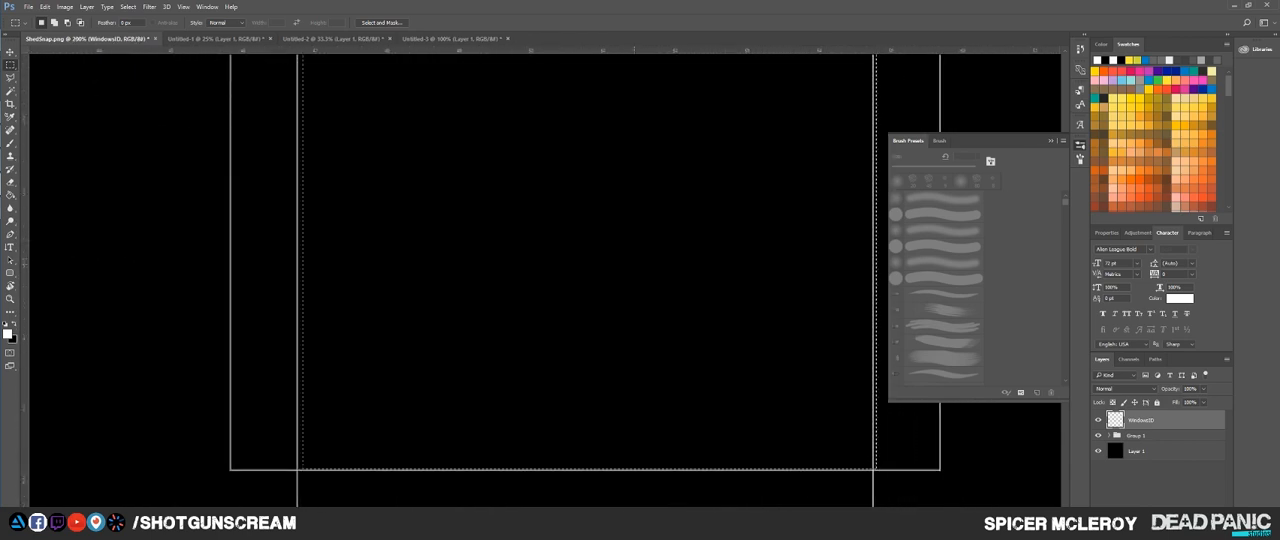
key("Left")
key("Left")
key("Left")
key("Left")
key("Left")
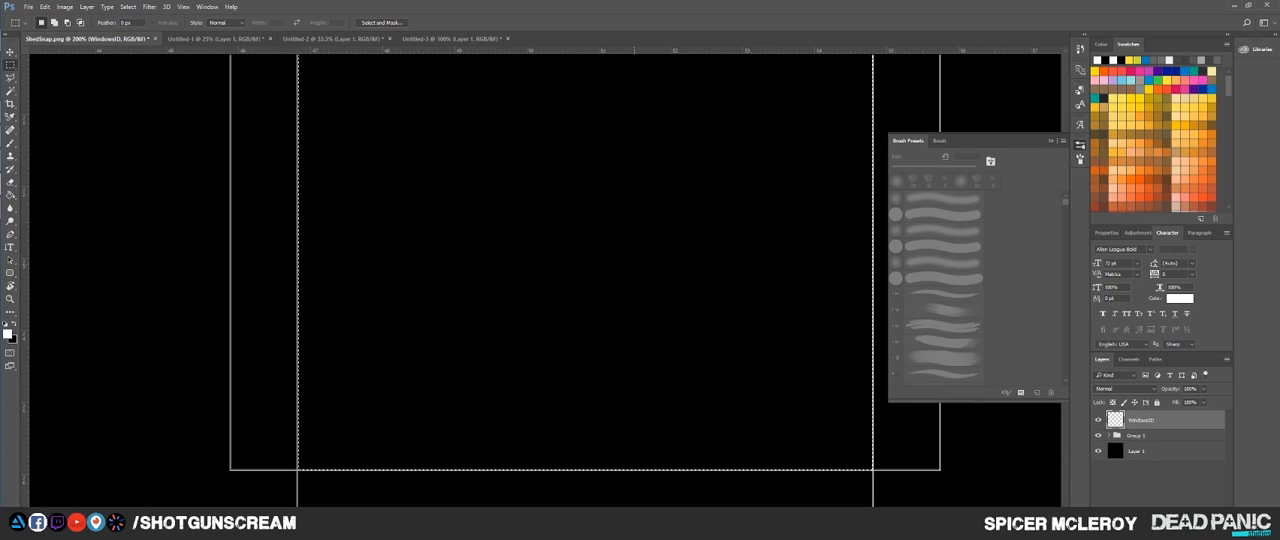
key("g")
left_click(634, 262)
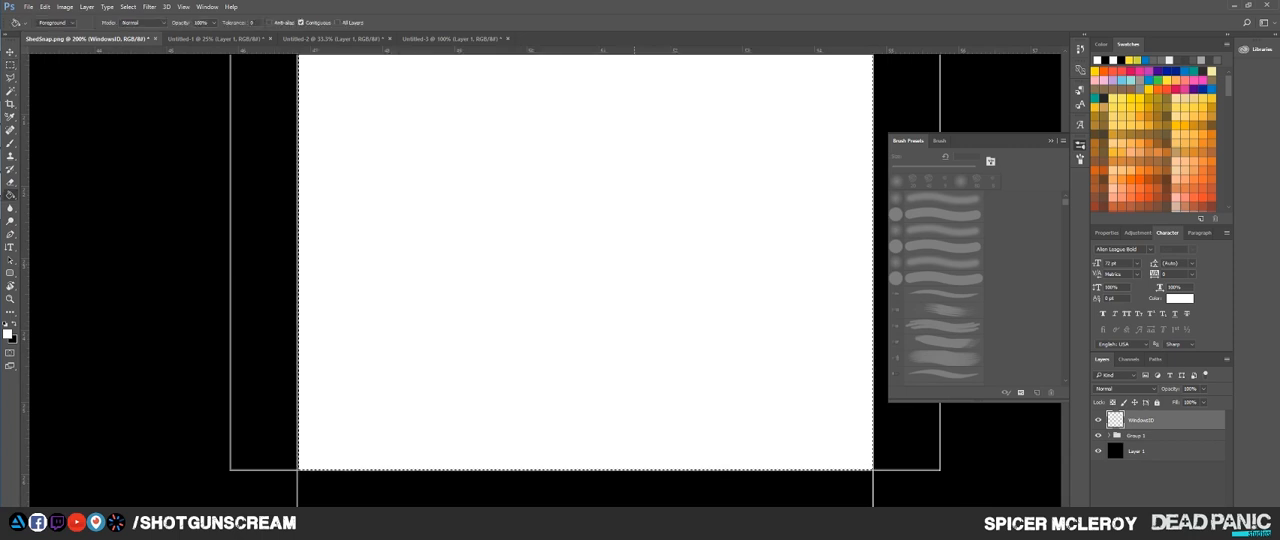
Step: Move the selection outline onto the third window shell beside the large central shell and fill it with white
key("m")
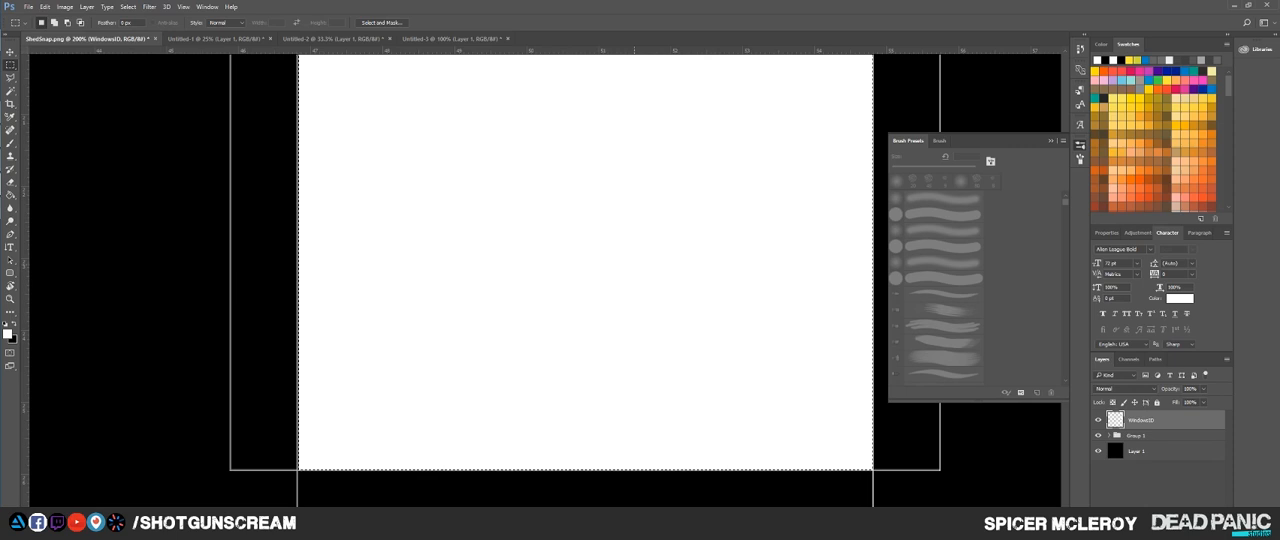
scroll(634, 251, "down", 5)
left_click_drag(502, 328, 597, 406)
scroll(556, 368, "up", 3)
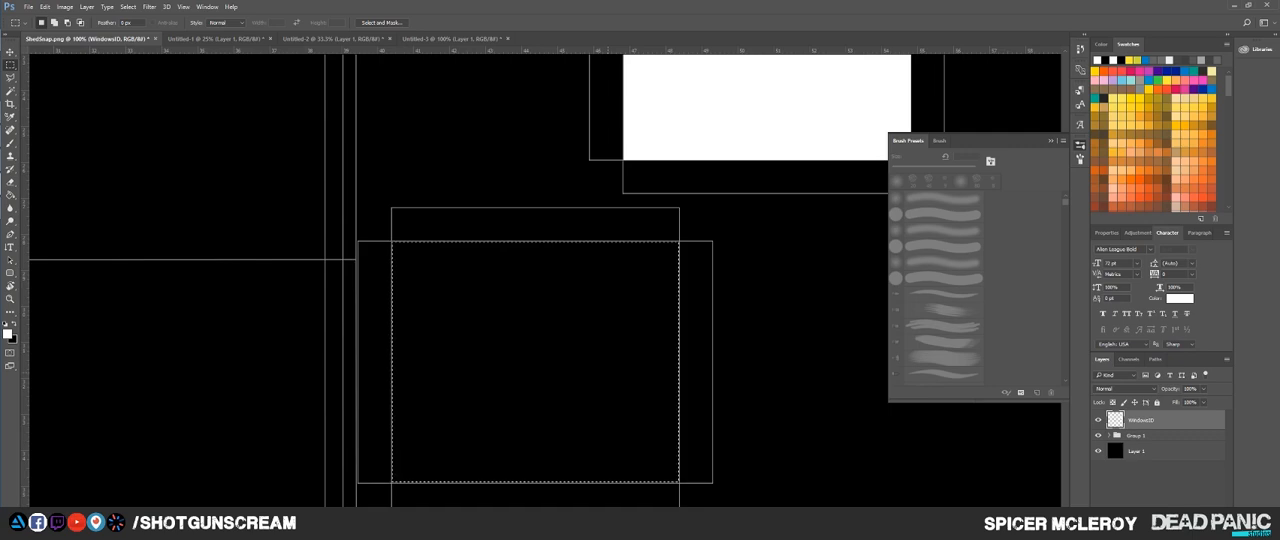
key("g")
left_click(548, 388)
key("ctrl+d")
Step: Move the selection outline onto the lower-left window shell, fill it with white, and deselect
scroll(548, 388, "down", 3)
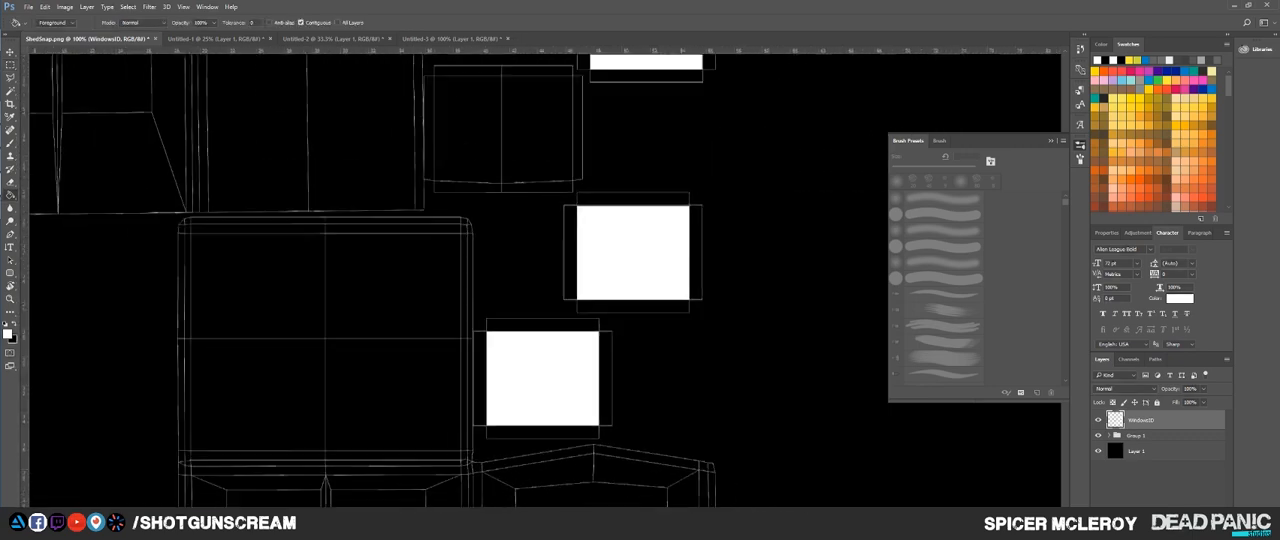
scroll(548, 388, "down", 2)
left_click_drag(548, 388, 674, 215)
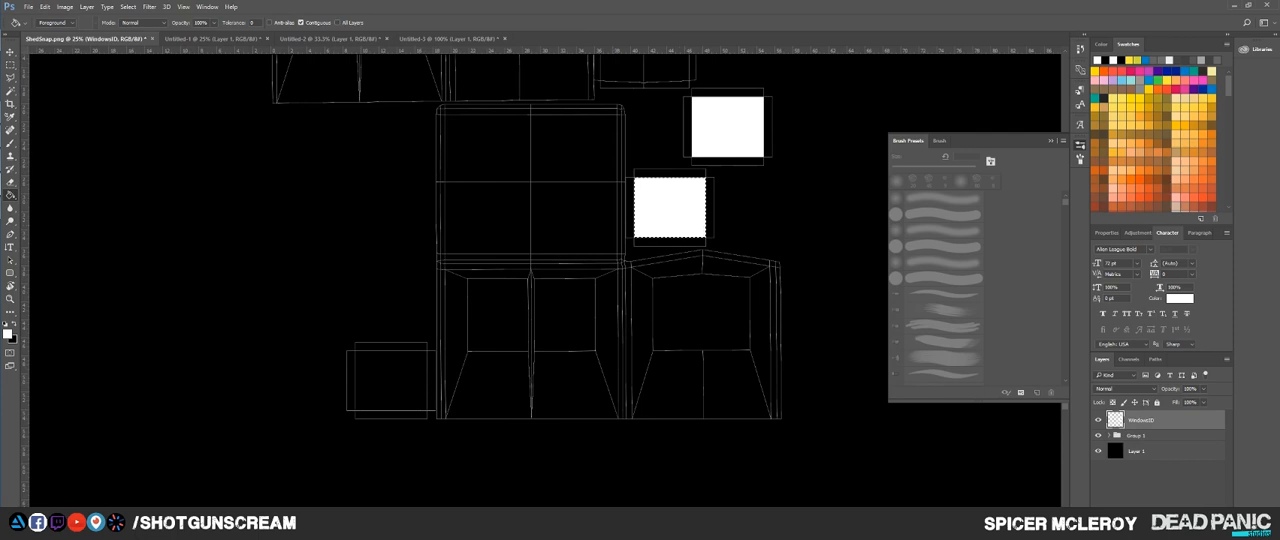
key("m")
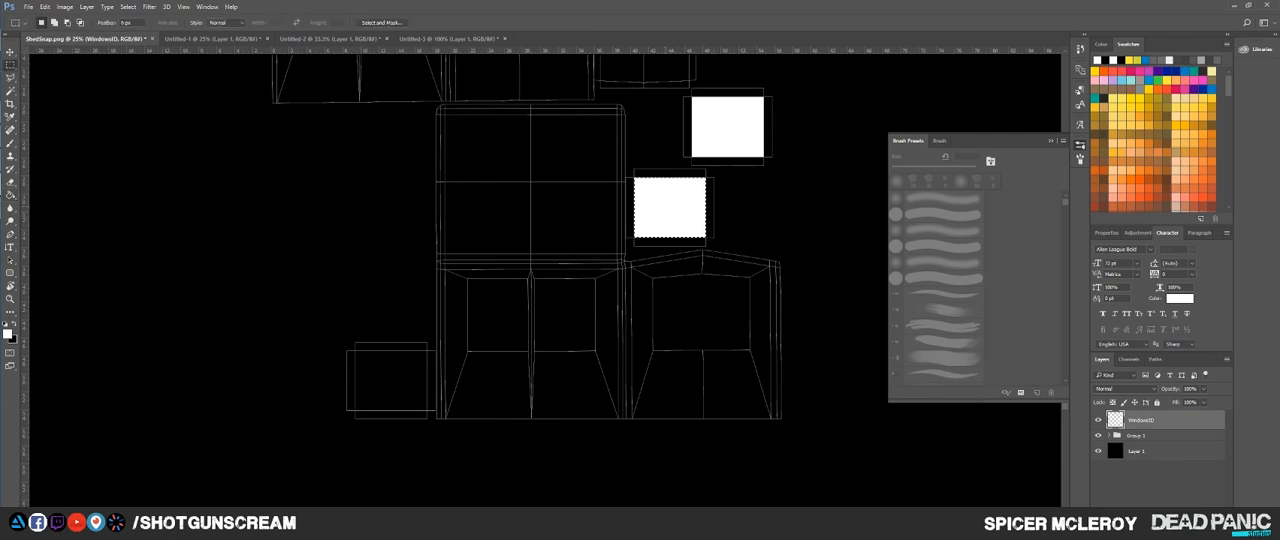
left_click_drag(676, 184, 397, 358)
scroll(397, 358, "up", 3)
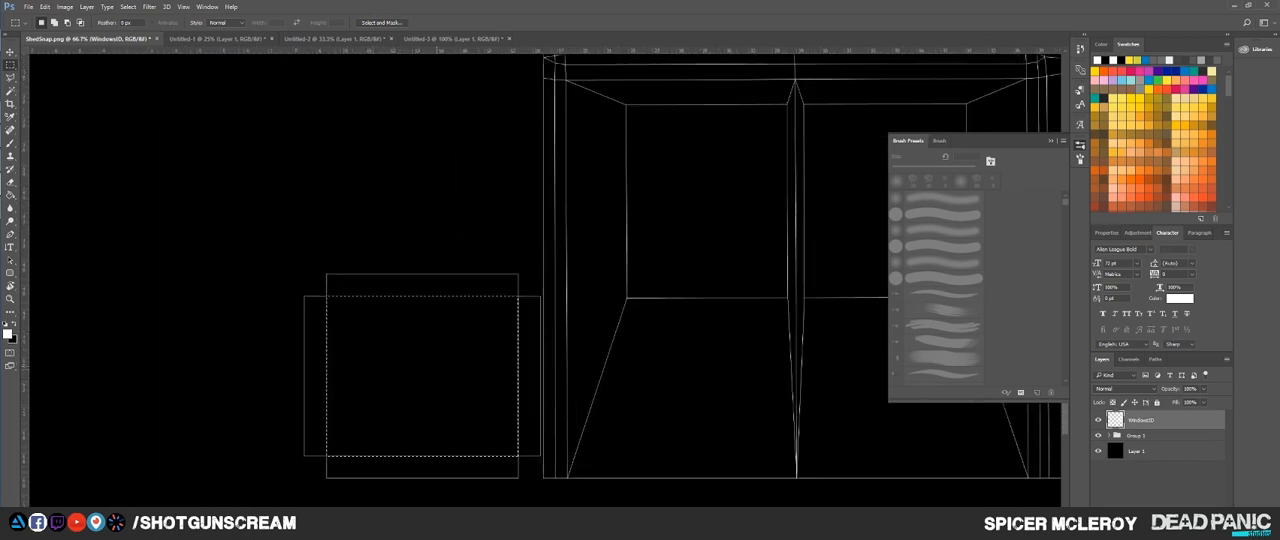
key("g")
left_click(436, 367)
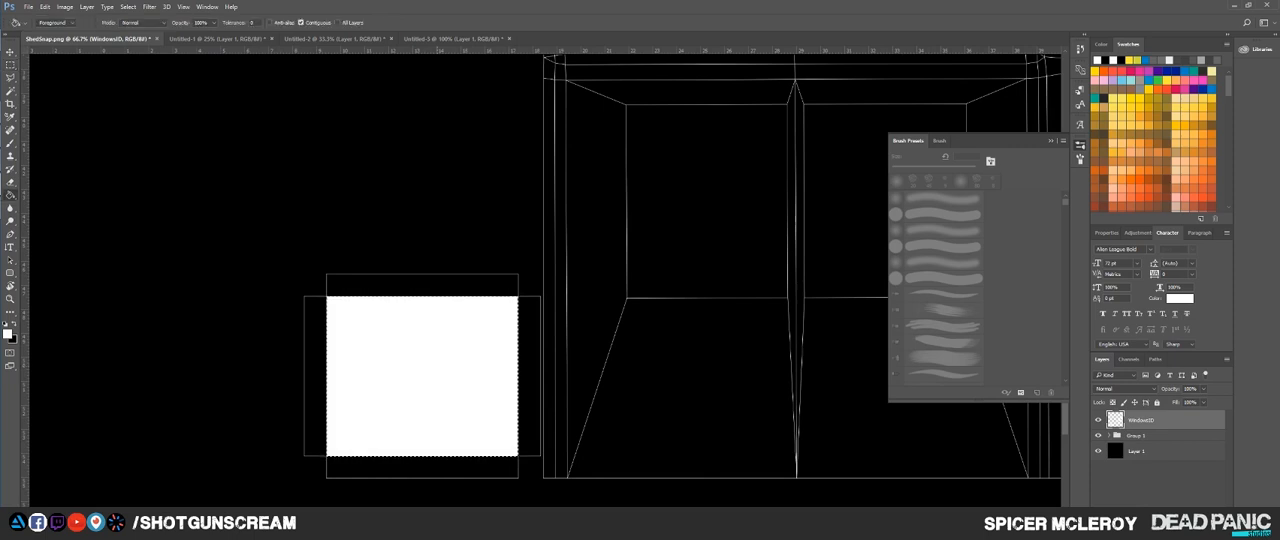
scroll(467, 444, "down", 4)
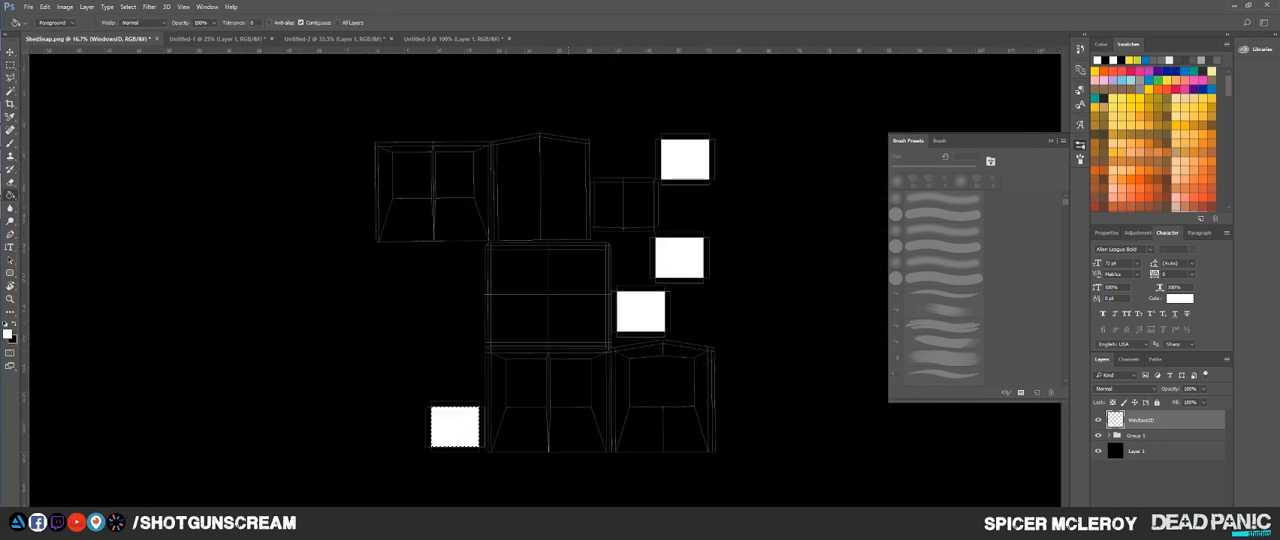
key("ctrl+d")
scroll(635, 195, "up", 4)
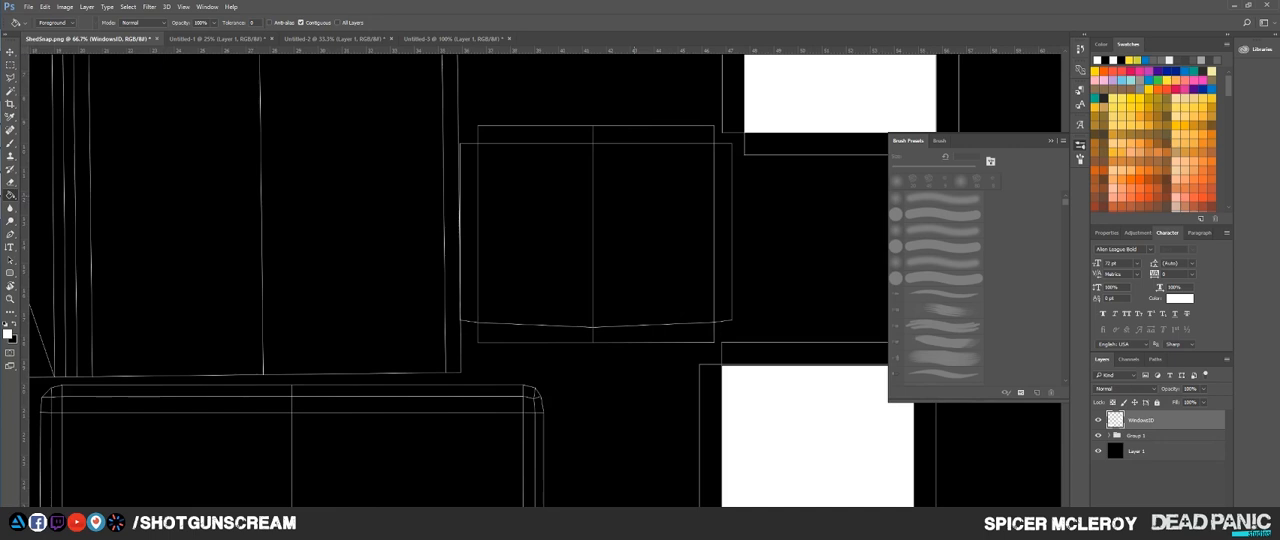
key("m")
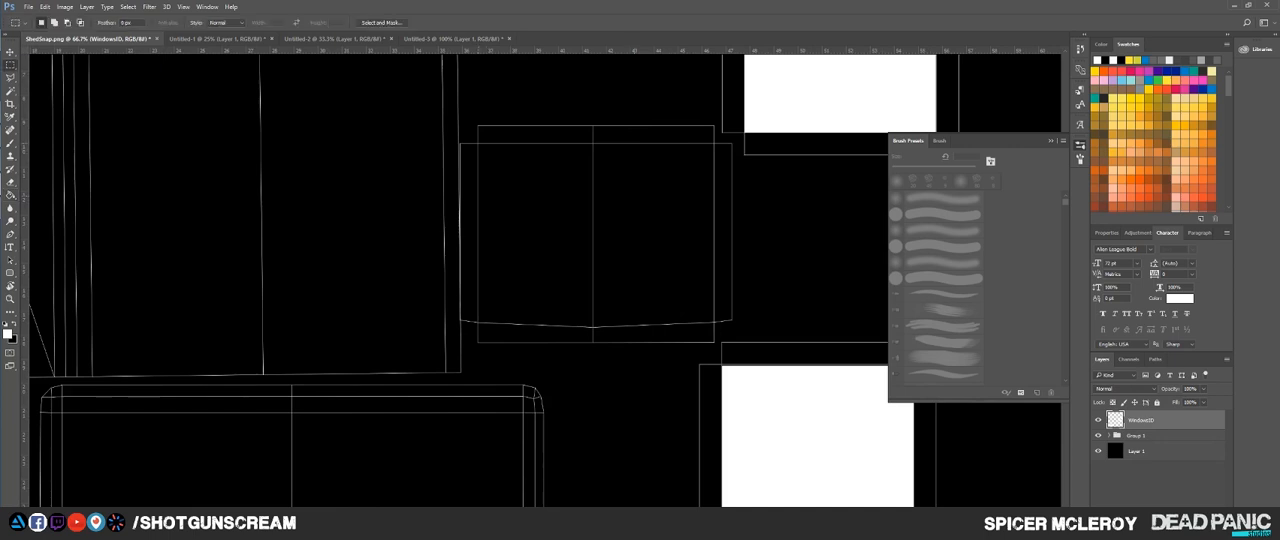
left_click_drag(548, 274, 627, 307)
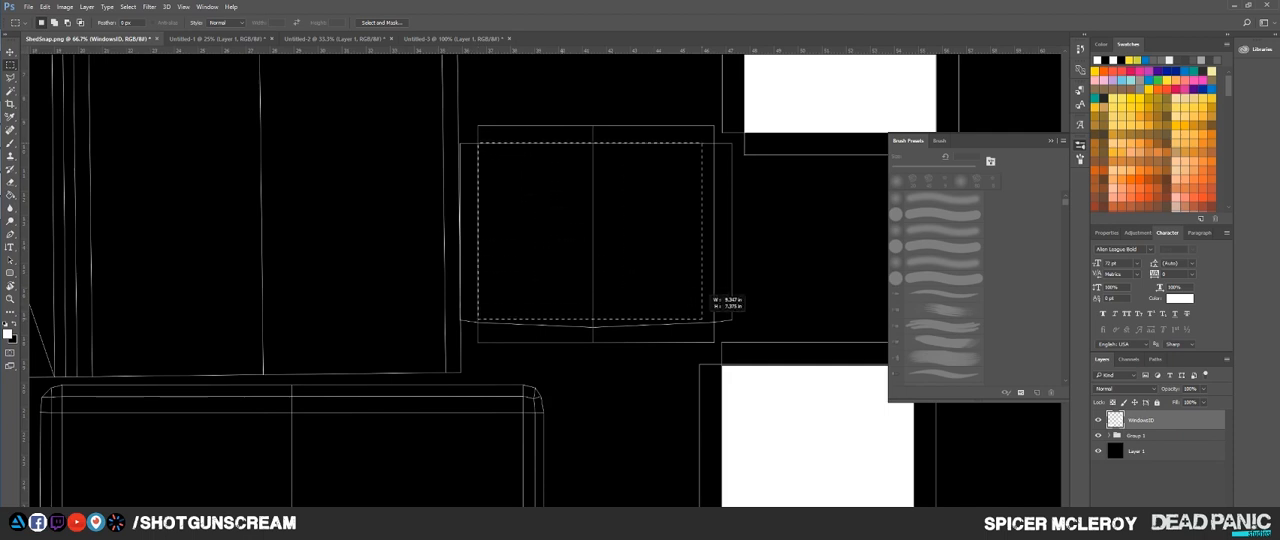
left_click_drag(714, 320, 714, 322)
key("g")
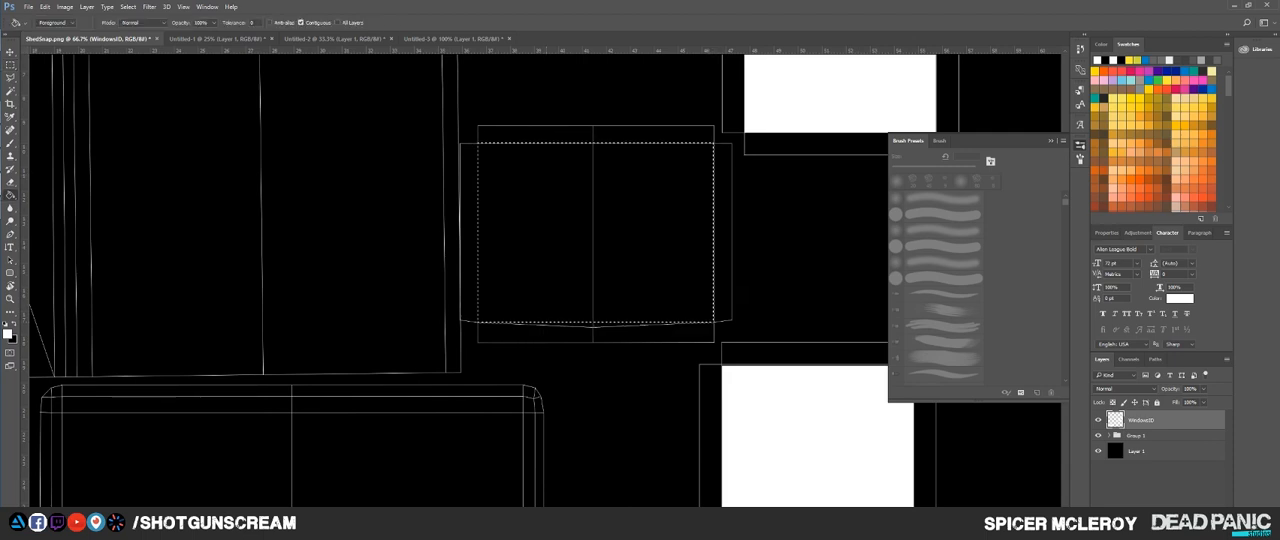
left_click(489, 156)
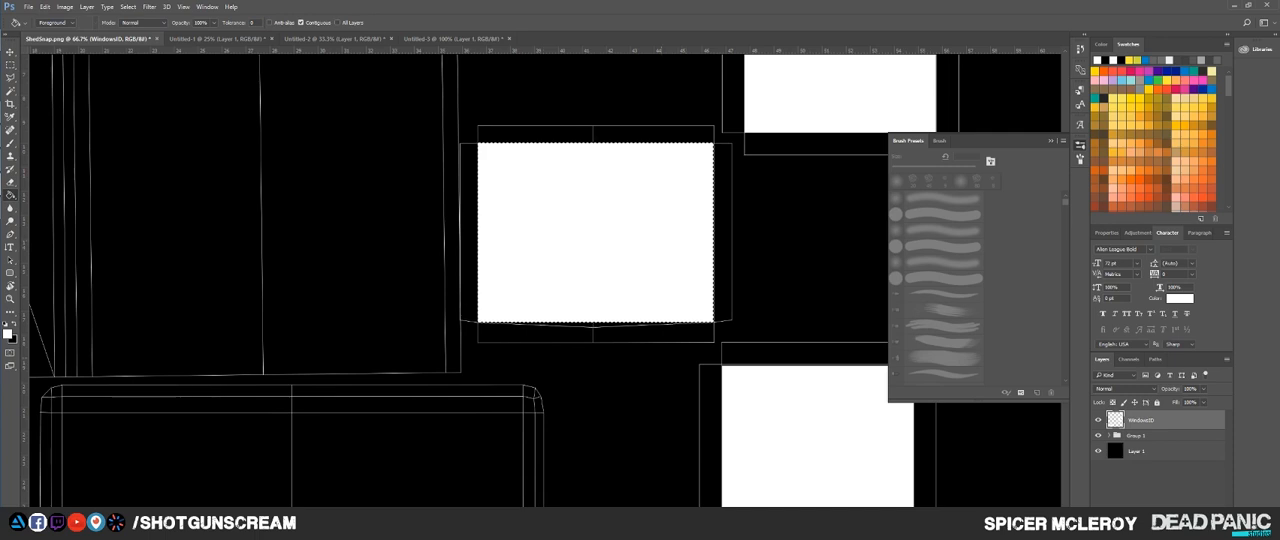
scroll(548, 349, "up", 2)
left_click_drag(548, 349, 299, 384)
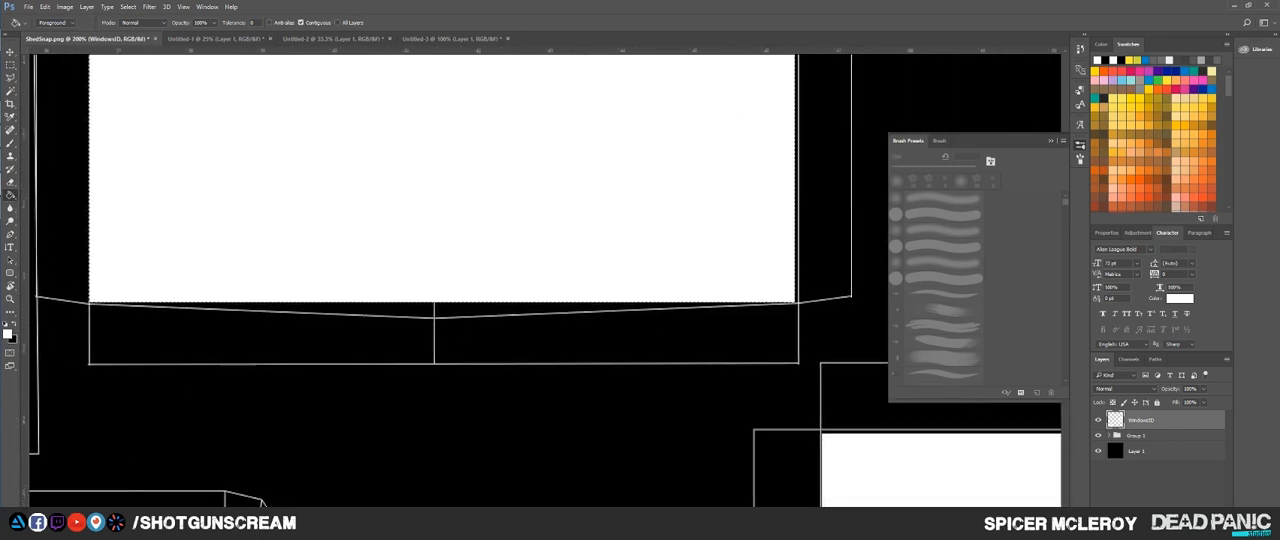
key("ctrl+z")
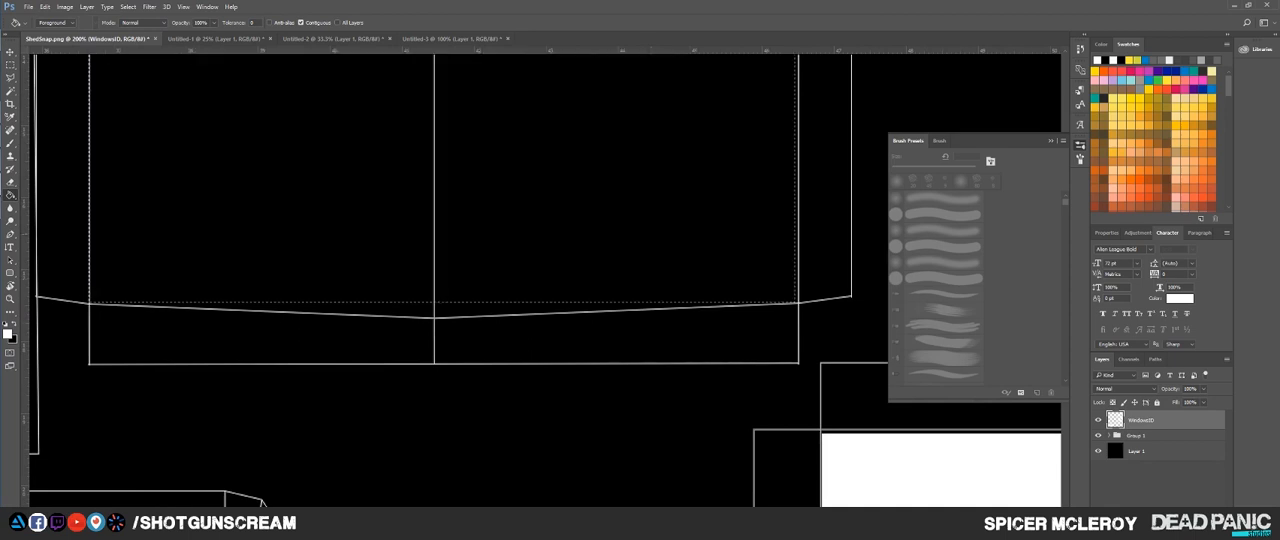
key("ctrl+d")
Step: Select the inner rectangle of the window shell with the bowed lower edge using the Rectangular Marquee
key("m")
scroll(618, 304, "down", 3)
scroll(507, 256, "up", 2)
left_click_drag(507, 256, 301, 297)
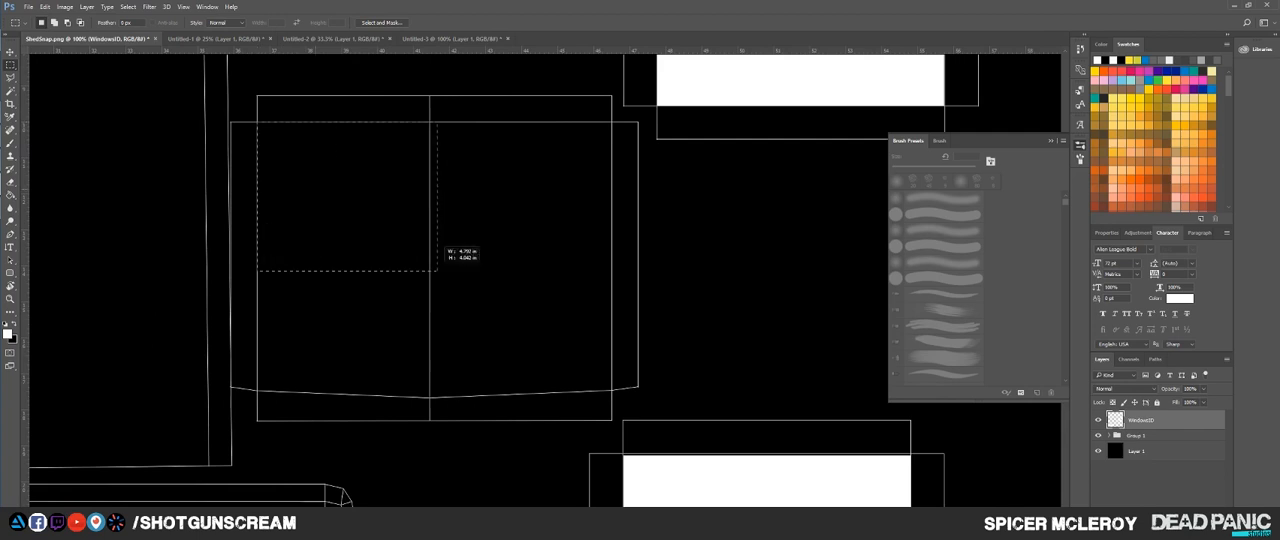
left_click_drag(437, 271, 864, 322)
scroll(612, 390, "up", 1)
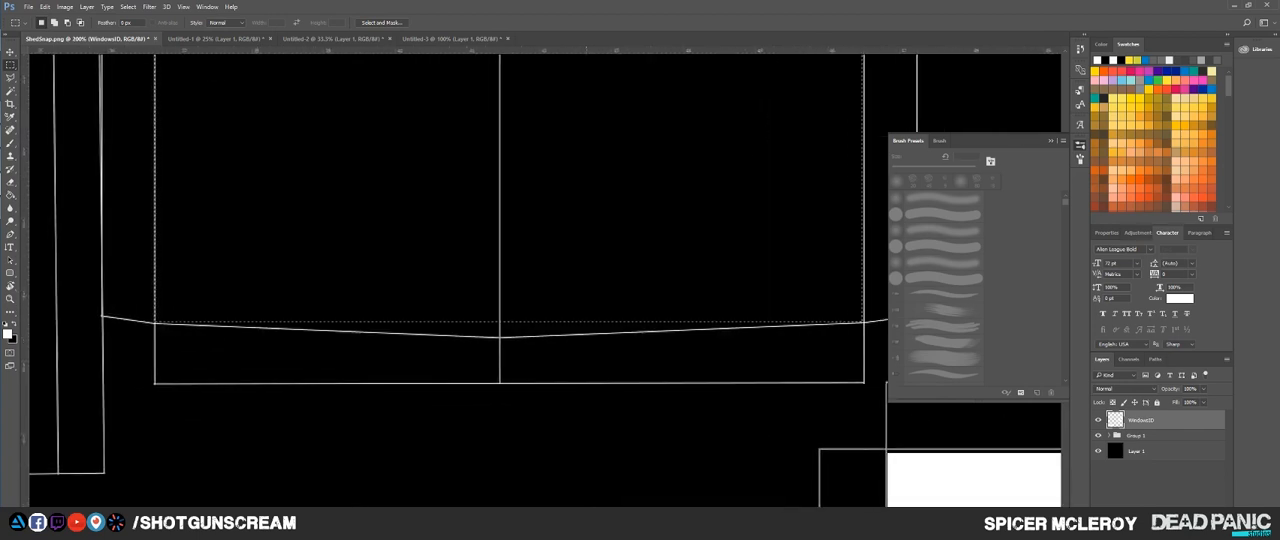
Step: Add the shallow V-shaped strip along the shell's lower edge to the selection with the Polygonal Lasso
key("l")
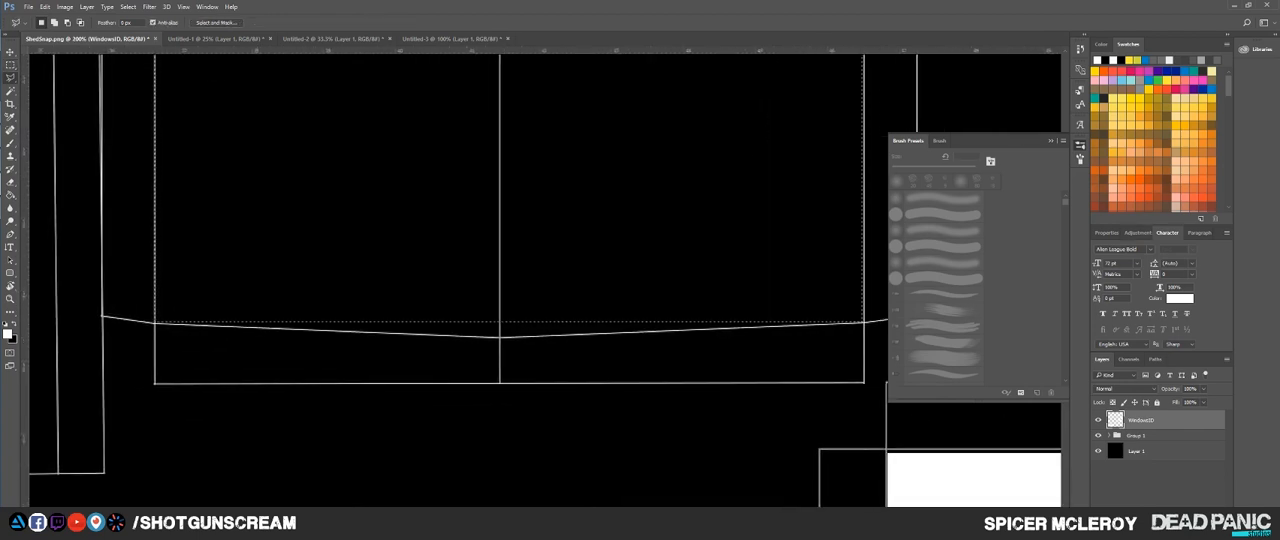
right_click(10, 77)
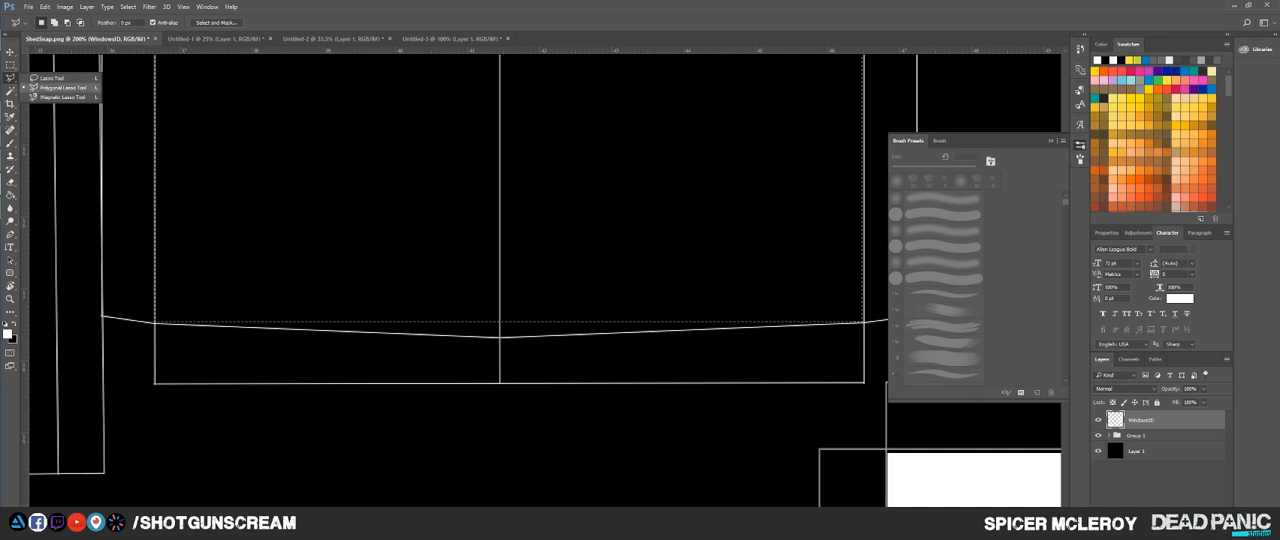
left_click(60, 87)
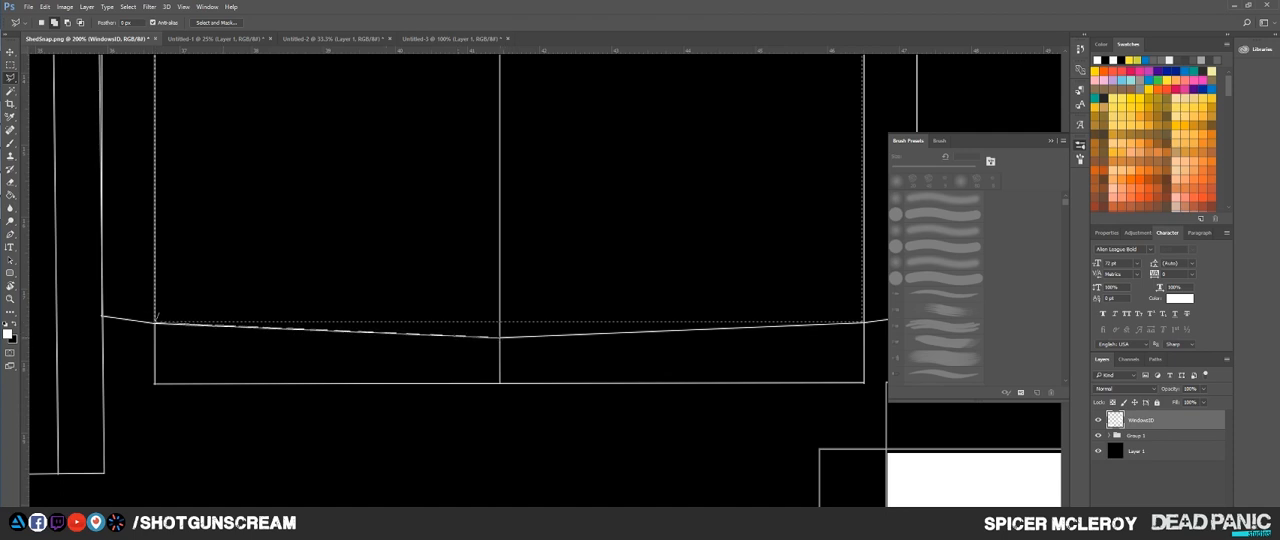
left_click(500, 338)
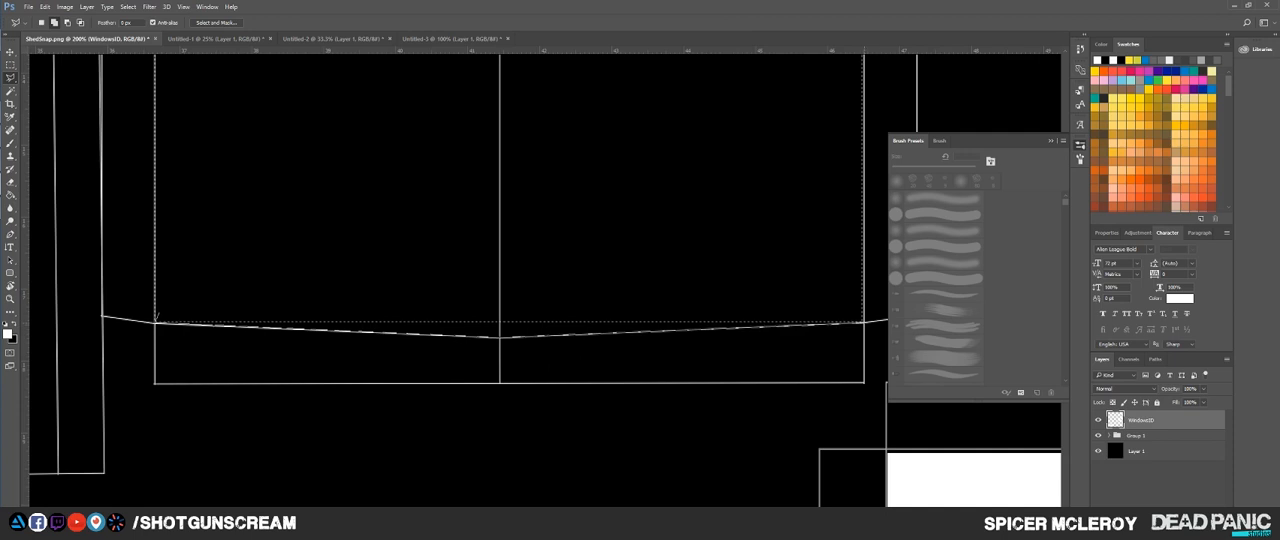
double_click(860, 322)
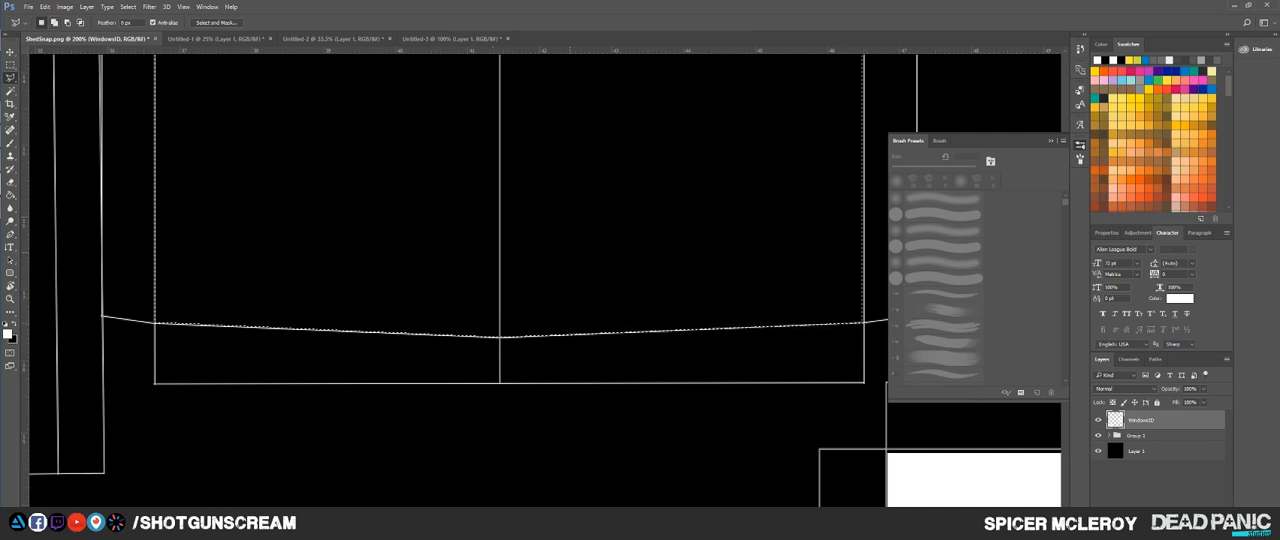
Step: Fill the selected window area with white on WindowsID and deselect
key("ctrl+minus")
key("ctrl+minus")
key("ctrl+minus")
key("g")
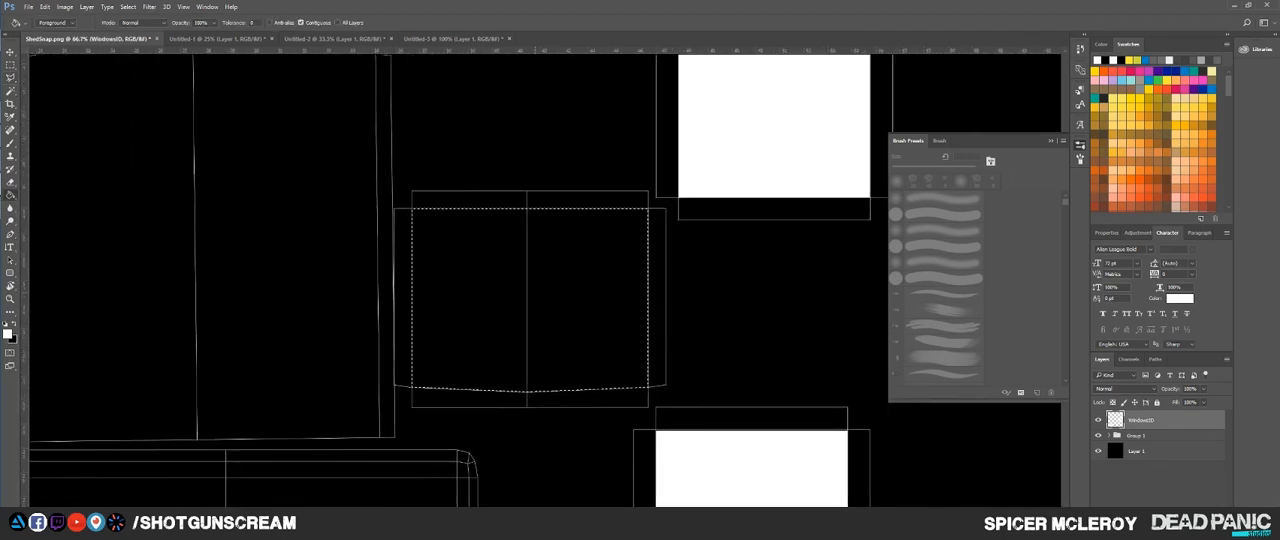
left_click(535, 298)
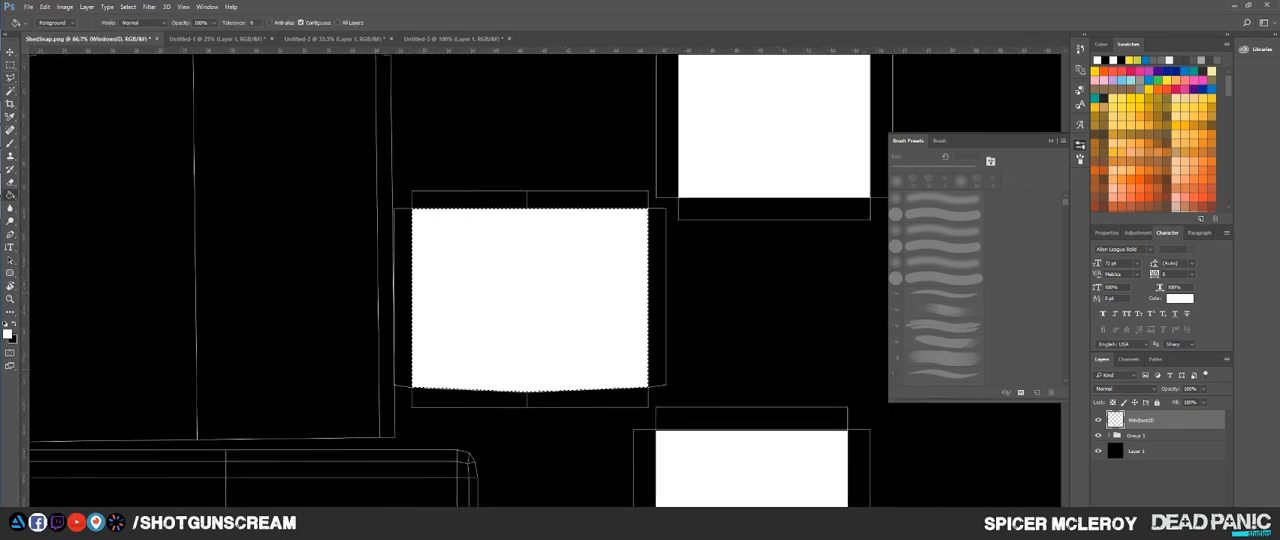
key("ctrl+d")
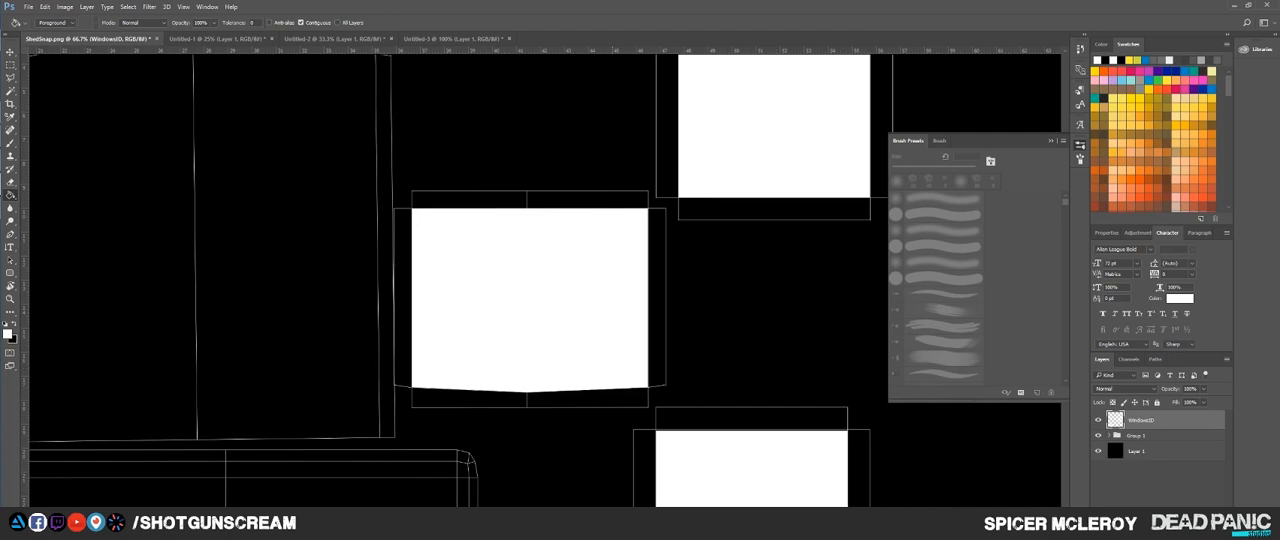
Step: Create a new layer above the window layer and name it SHedID
key("ctrl+minus")
key("ctrl+minus")
key("ctrl+minus")
left_click_drag(500, 380, 561, 207)
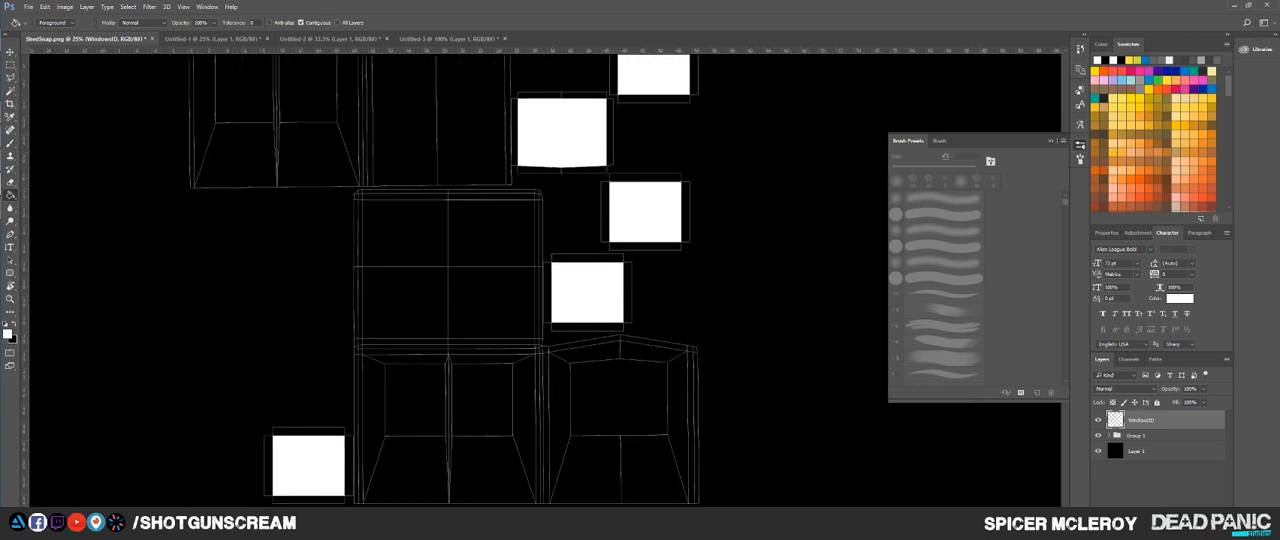
left_click_drag(424, 296, 493, 376)
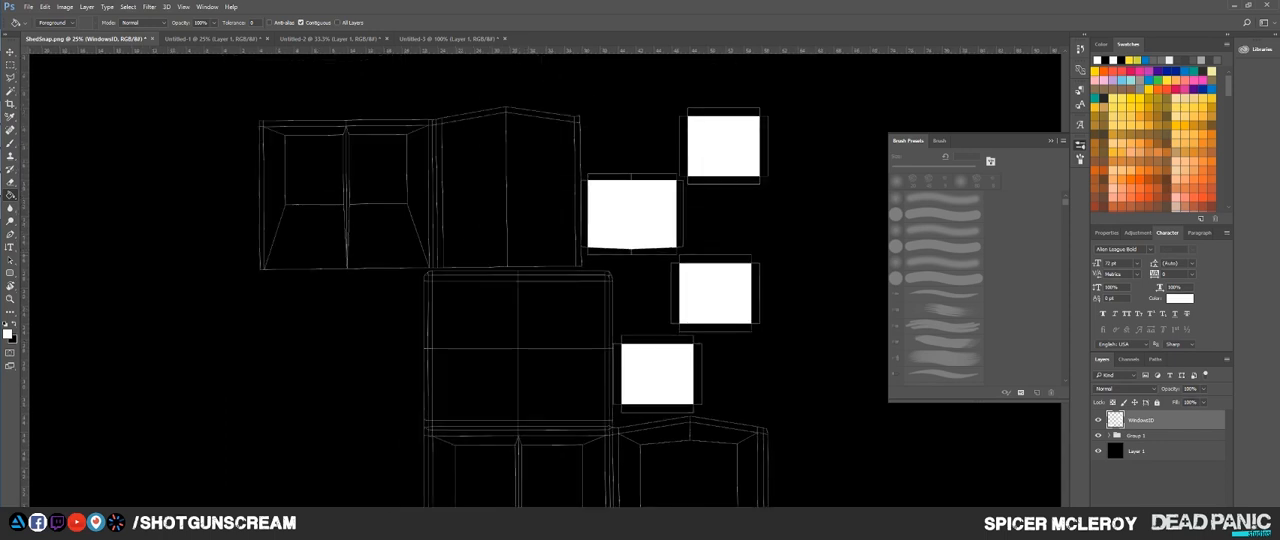
left_click_drag(657, 374, 607, 269)
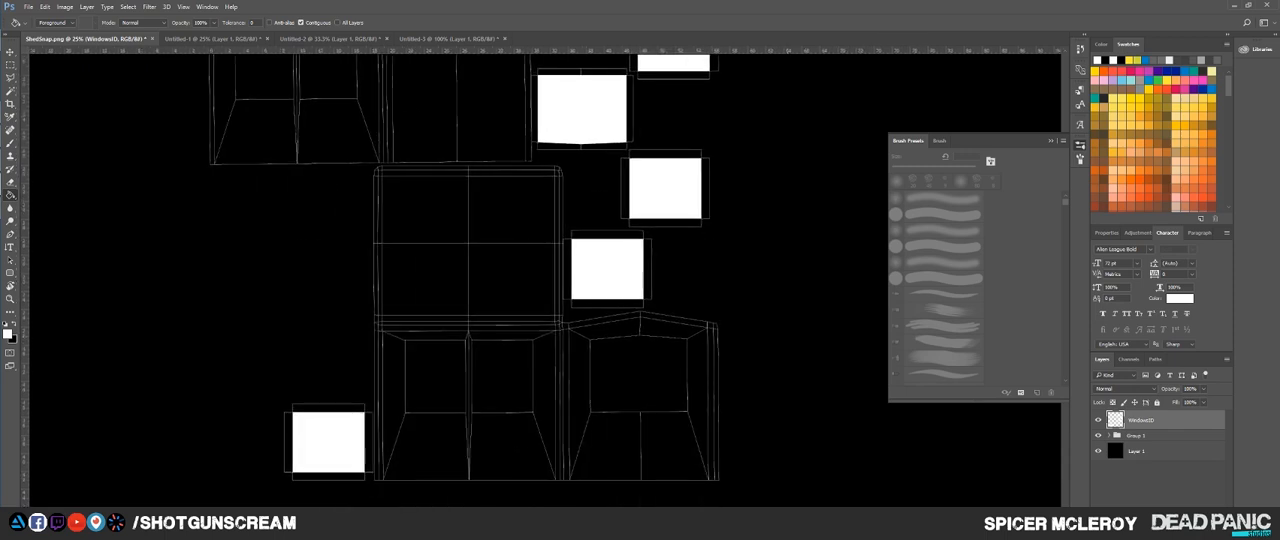
key("ctrl+shift+alt+n")
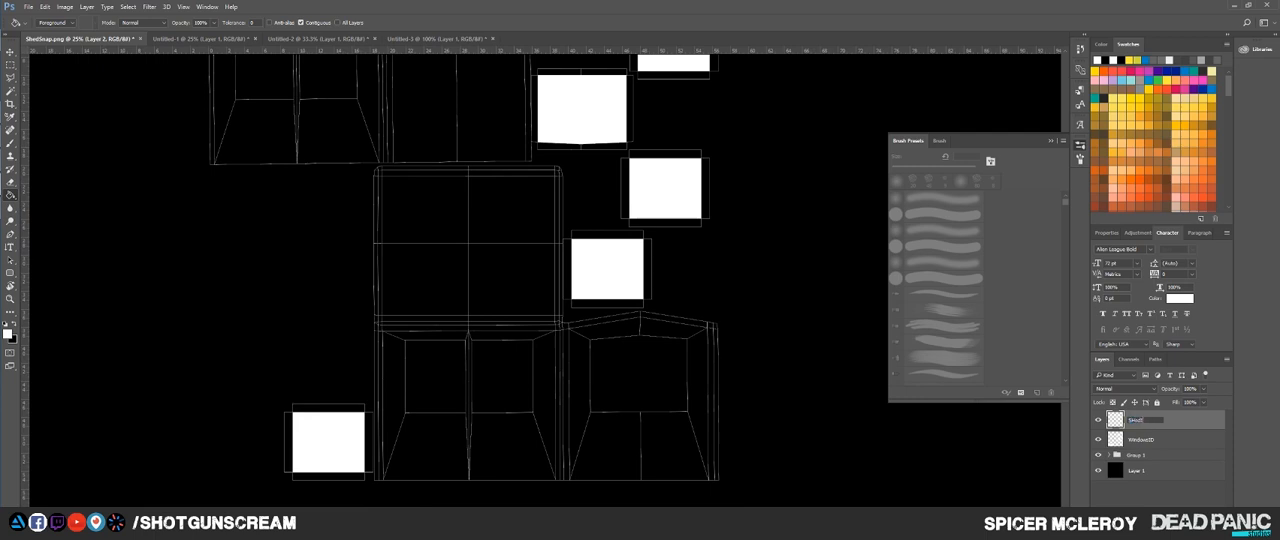
key("Return")
Step: Select the two lower wall shells with the Rectangular Marquee and add the large central shell above them to the selection
key("m")
left_click_drag(422, 300, 467, 219)
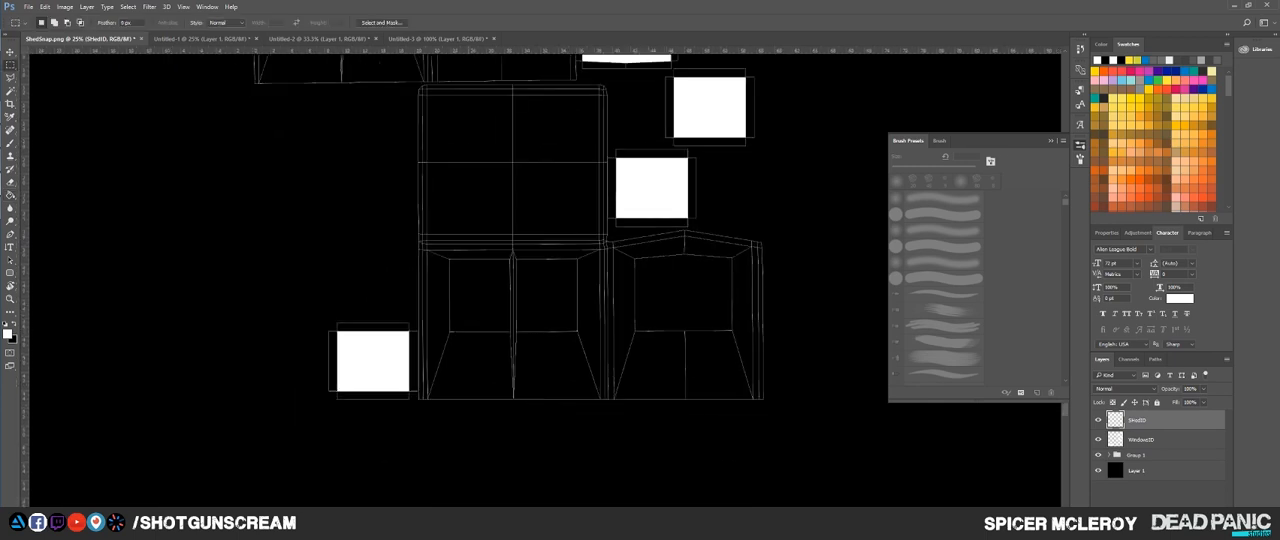
scroll(448, 286, "up", 1)
left_click_drag(448, 286, 412, 284)
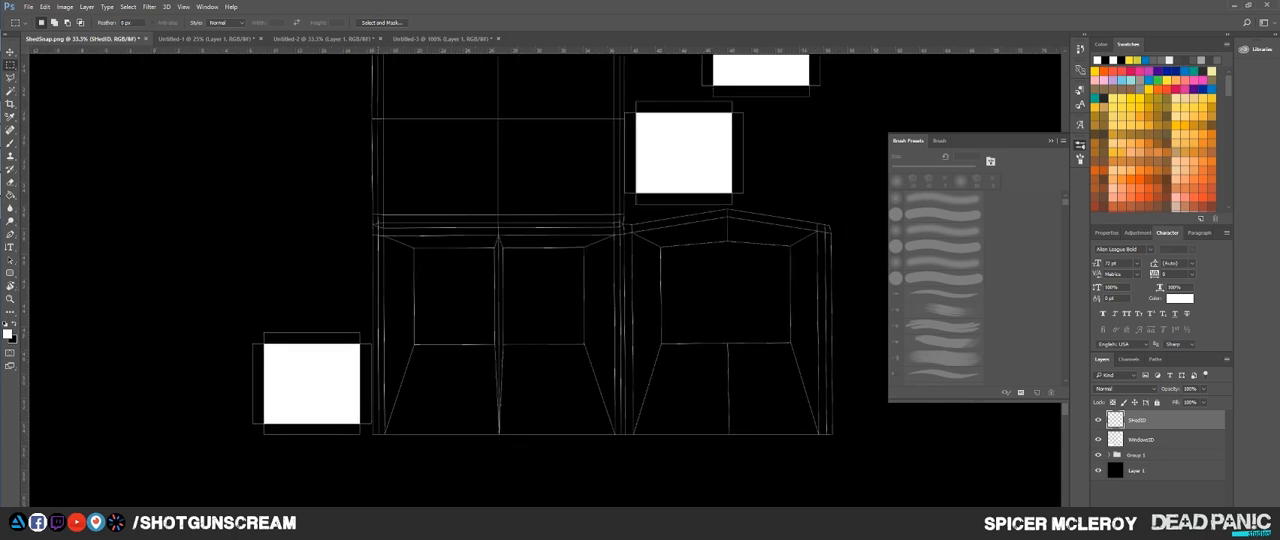
left_click_drag(372, 228, 832, 435)
left_click_drag(770, 345, 793, 462)
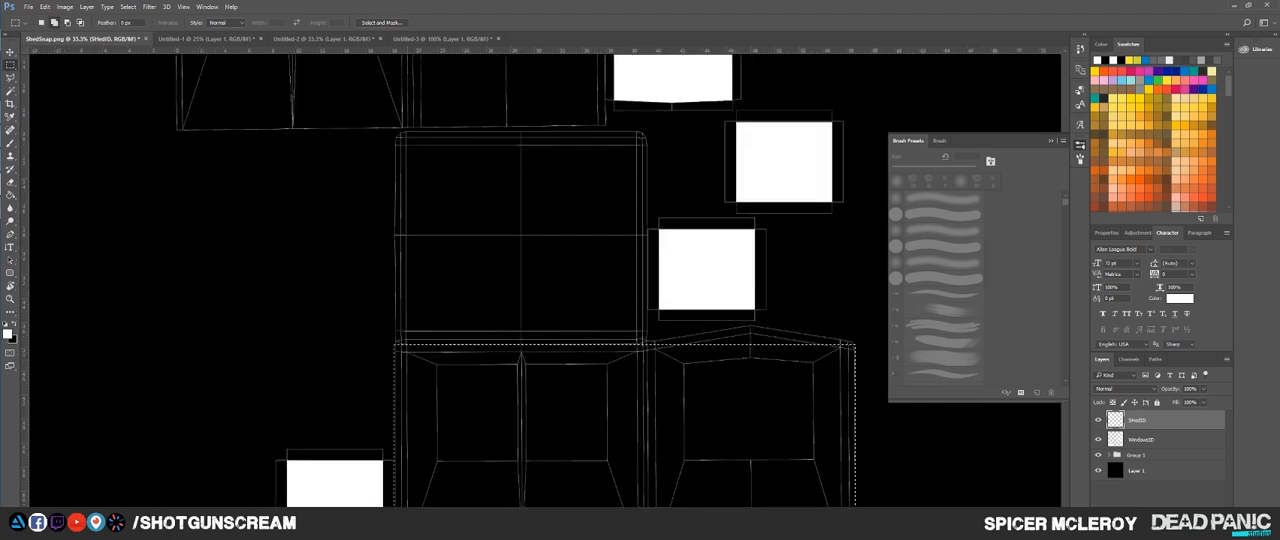
left_click_drag(404, 132, 642, 400)
left_click_drag(640, 395, 697, 453)
Step: Add the gable peak of the lower-right wall shell to the selection with the Polygonal Lasso
left_click_drag(514, 385, 353, 239)
scroll(602, 293, "up", 2)
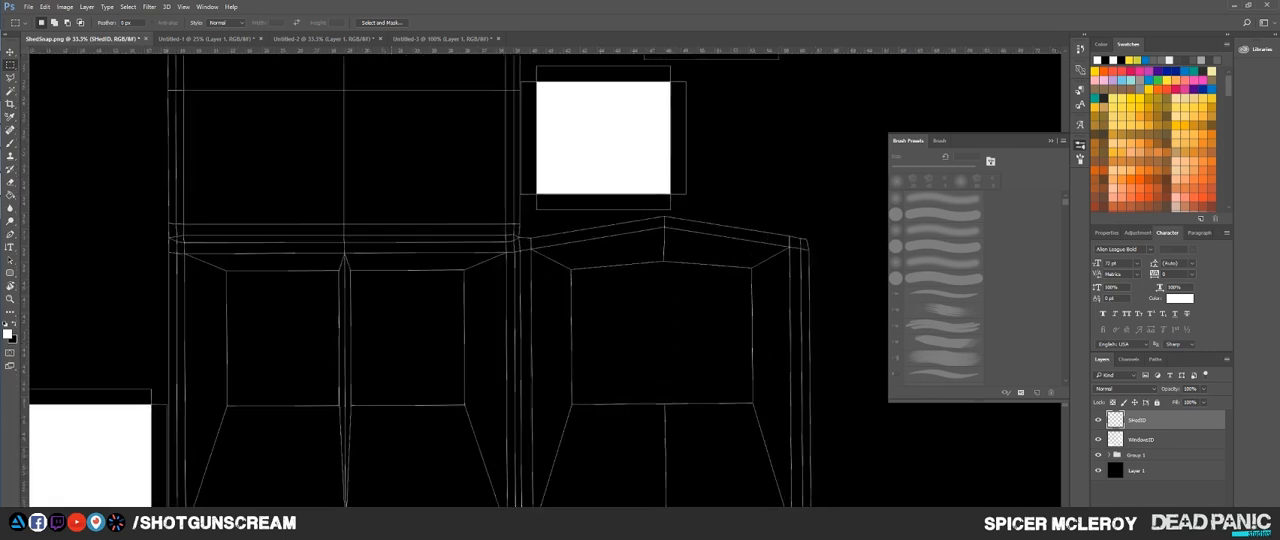
scroll(602, 293, "up", 1)
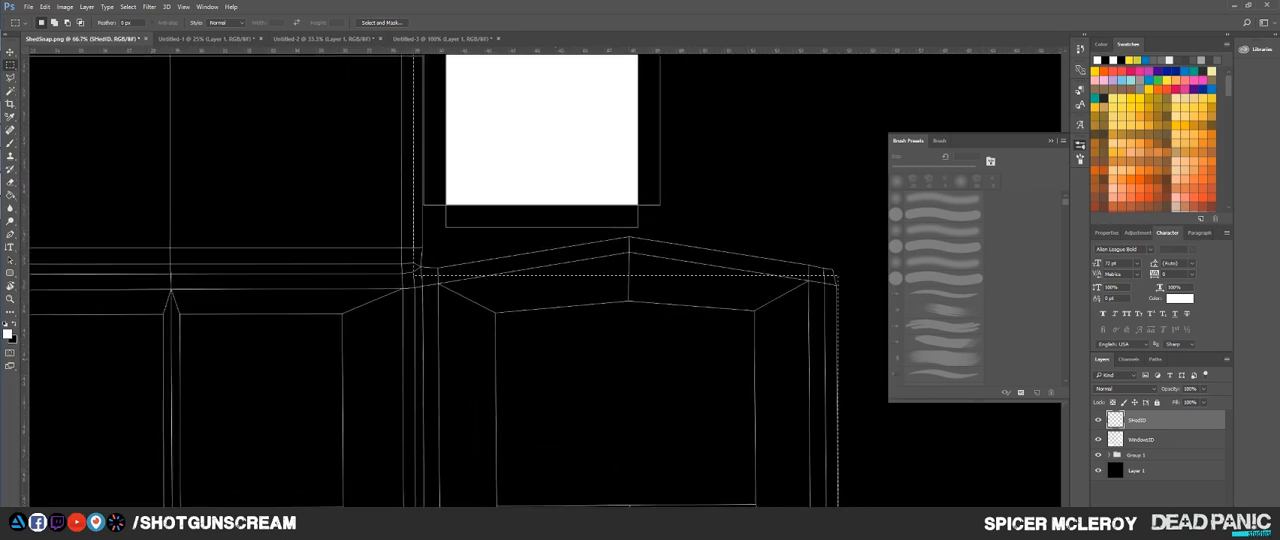
key("l")
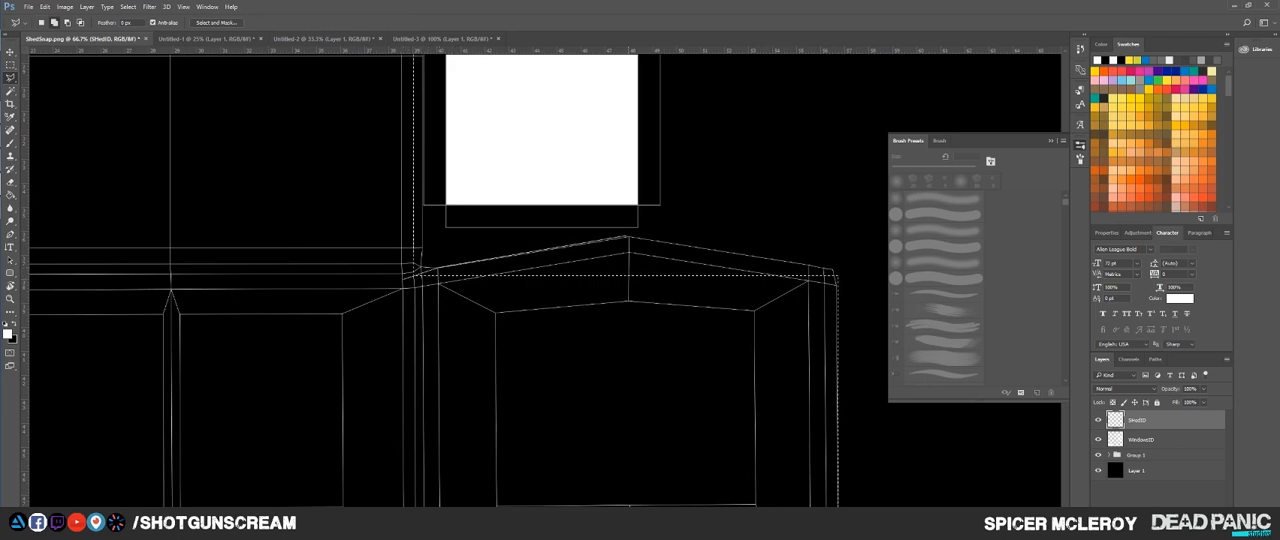
left_click(630, 237)
left_click(419, 271)
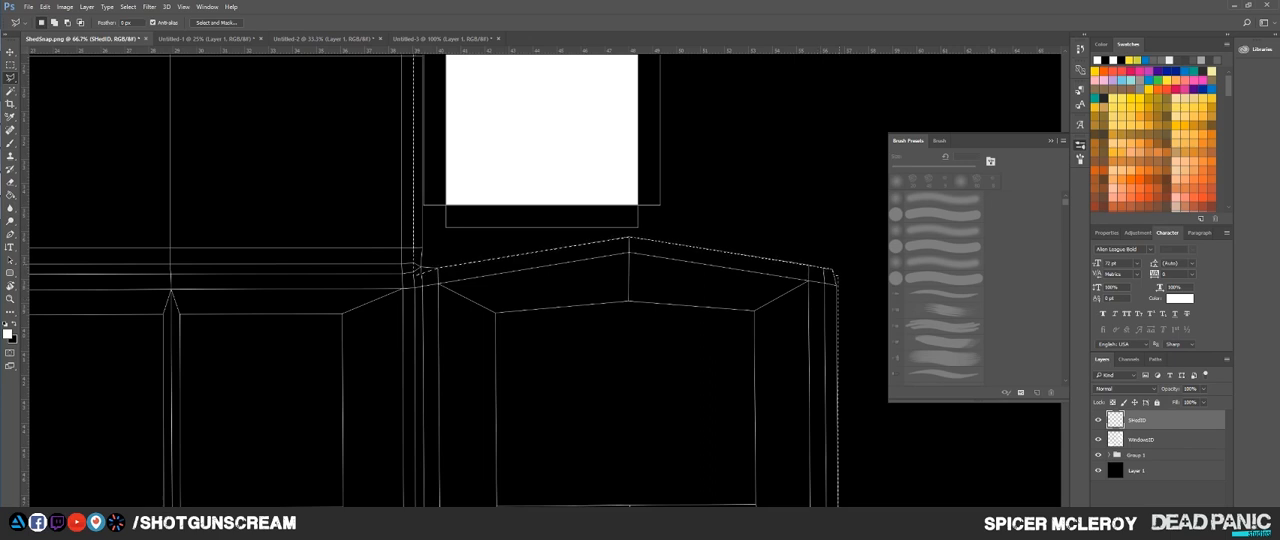
Step: Subtract the sliver outside the gable shell's upper-right corner from the selection with the Polygonal Lasso
left_click_drag(779, 287, 654, 303)
key("ctrl+d")
scroll(717, 301, "up", 2)
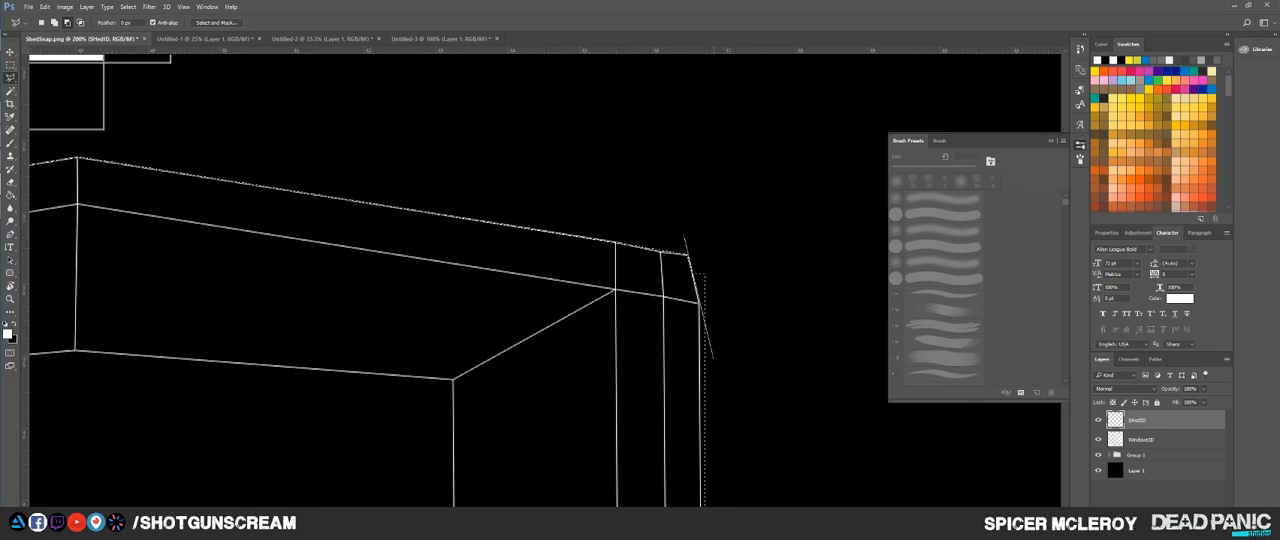
left_click(713, 358)
double_click(734, 238)
Step: Start a Polygonal Lasso addition at the gable junction and trace the large central shell's upper-right rounded corner
left_click_drag(738, 244, 750, 150)
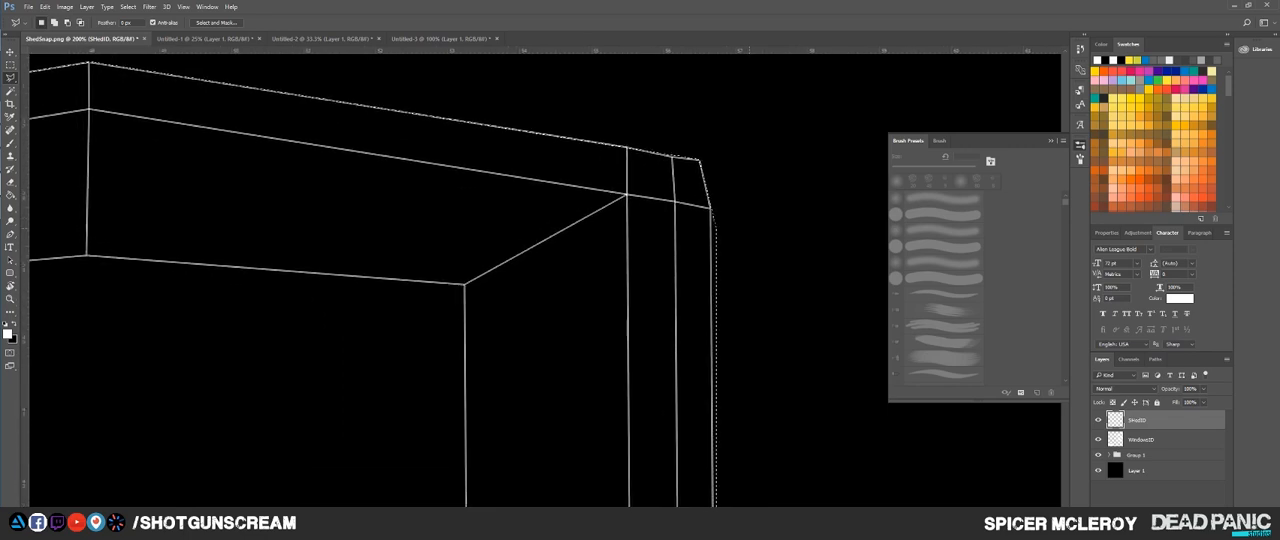
mouse_move(261, 70)
left_mouse_down()
mouse_move(389, 244)
mouse_move(743, 318)
mouse_move(855, 316)
mouse_move(1167, 252)
left_mouse_up()
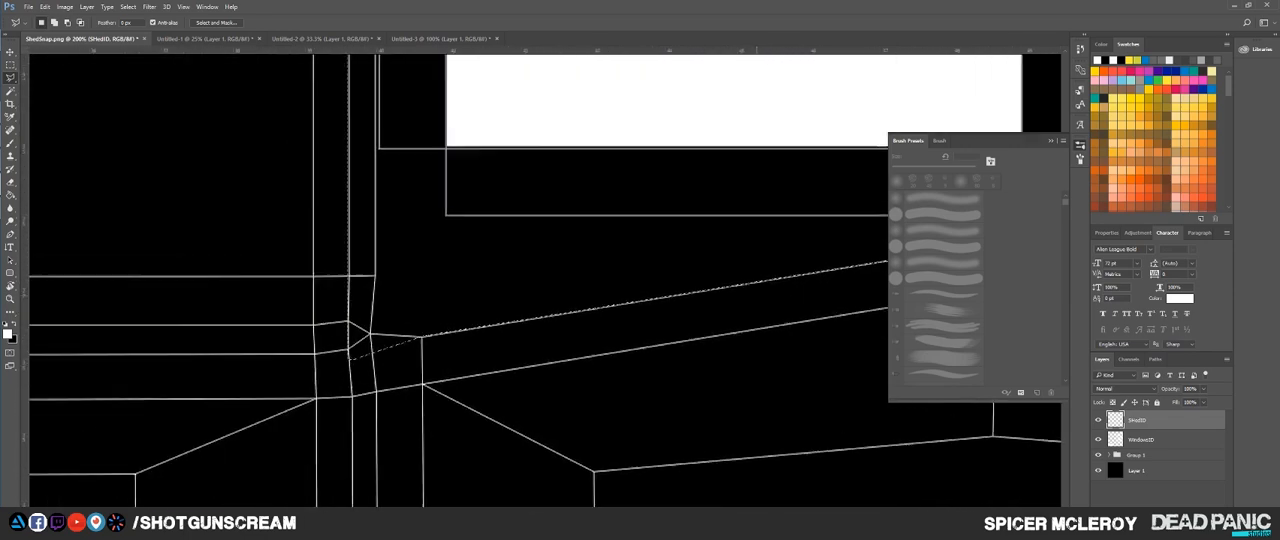
left_click_drag(358, 362, 614, 390)
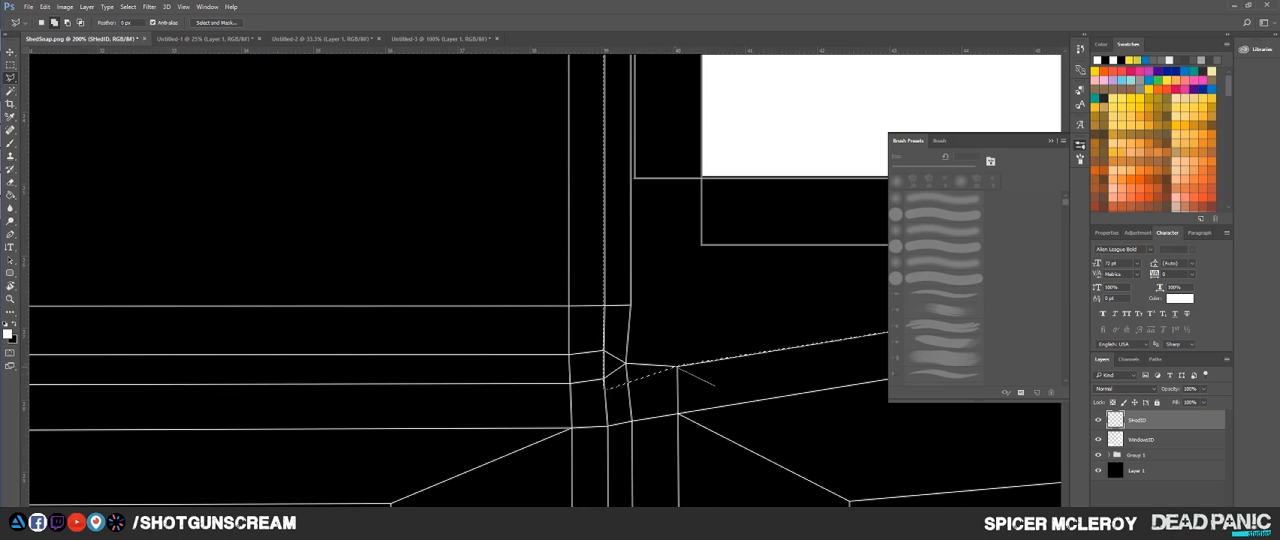
left_click_drag(600, 120, 642, 440)
left_click(357, 217, "shift")
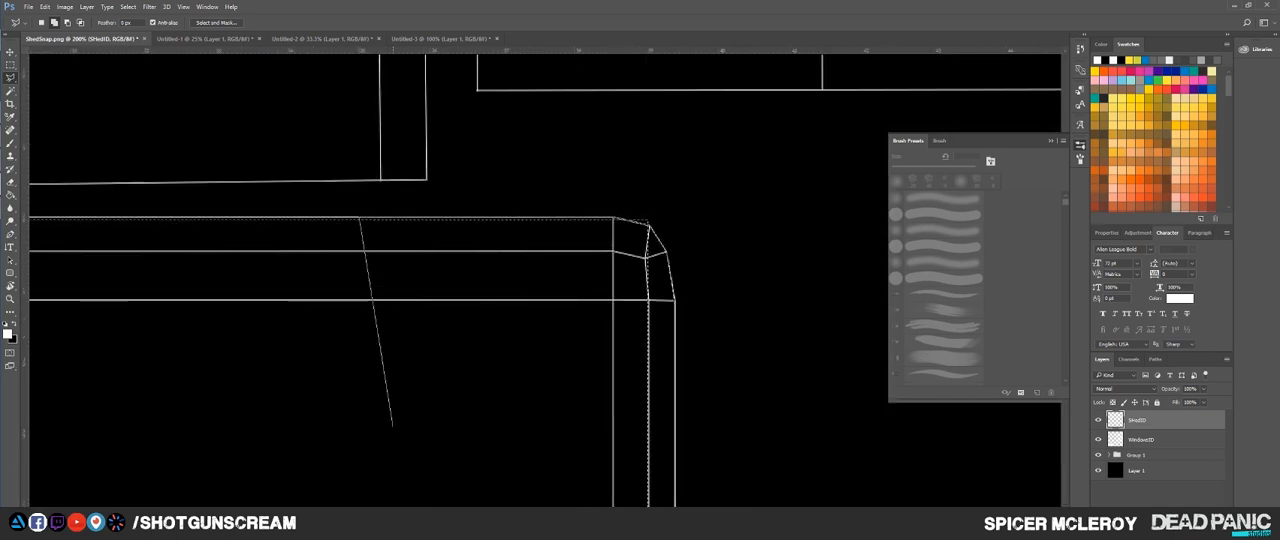
left_click_drag(394, 426, 412, 411)
left_click_drag(665, 300, 536, 263)
left_click(537, 172, "shift")
left_click_drag(563, 440, 520, 130)
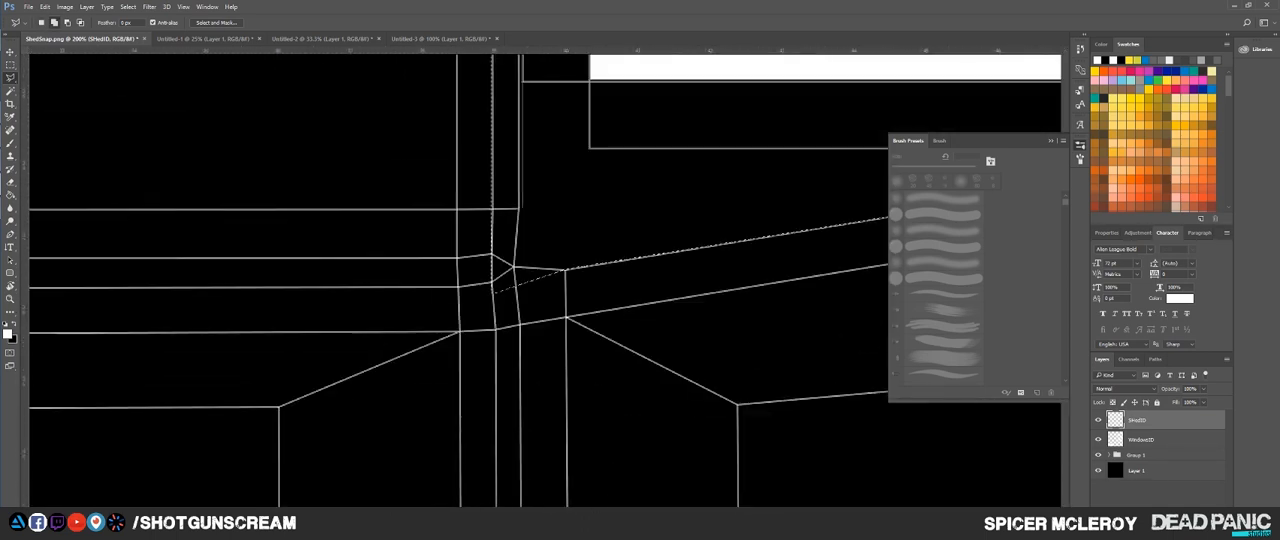
Step: Trace the large central shell's right edge down to the gable junction and close the addition to the selection
left_click(519, 208)
left_click(520, 335)
left_click(571, 339)
left_click(548, 422)
left_click(379, 379)
left_click_drag(391, 184, 460, 470)
left_click(511, 209)
left_click(564, 195)
Step: Start a Polygonal Lasso addition along the large central shell's top edge and trace its rounded upper-left corner
left_click_drag(400, 246, 854, 200)
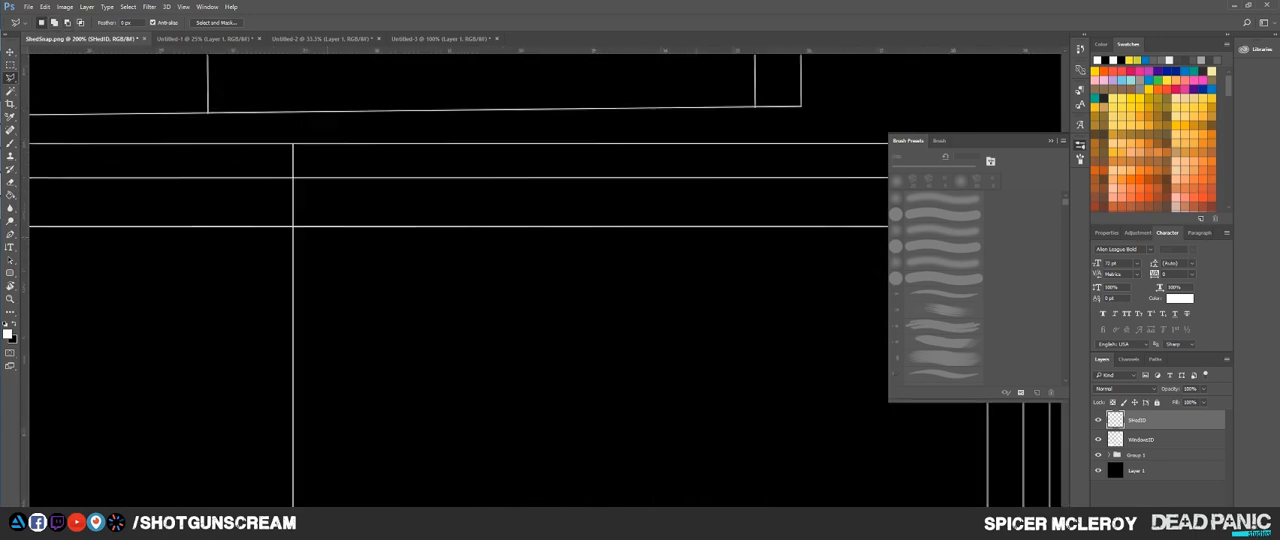
left_click_drag(300, 230, 850, 243)
left_click(706, 166)
left_click(549, 158)
left_click(516, 165)
left_click(487, 194)
left_click(484, 239)
mouse_move(469, 262)
left_mouse_down()
mouse_move(471, 120)
mouse_move(499, 132)
left_mouse_up()
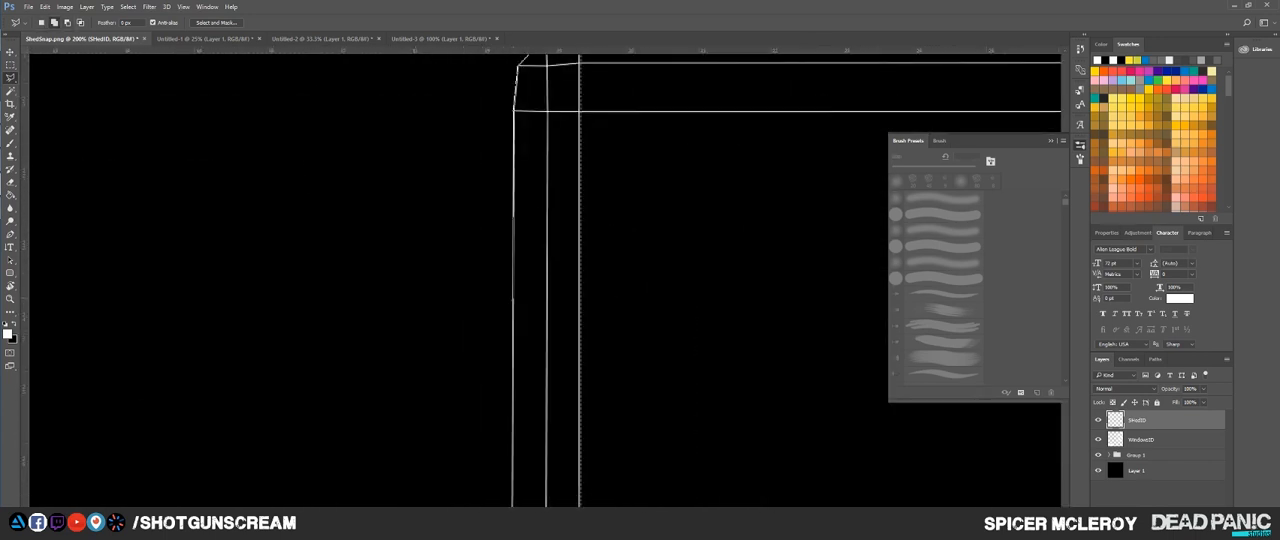
Step: Trace the large central shell's left edge and close the addition inside the existing selection
mouse_move(500, 420)
left_mouse_down()
mouse_move(432, 120)
mouse_move(512, 130)
mouse_move(552, 440)
left_mouse_up()
left_click(455, 253)
left_click(525, 262)
left_click_drag(580, 130, 555, 430)
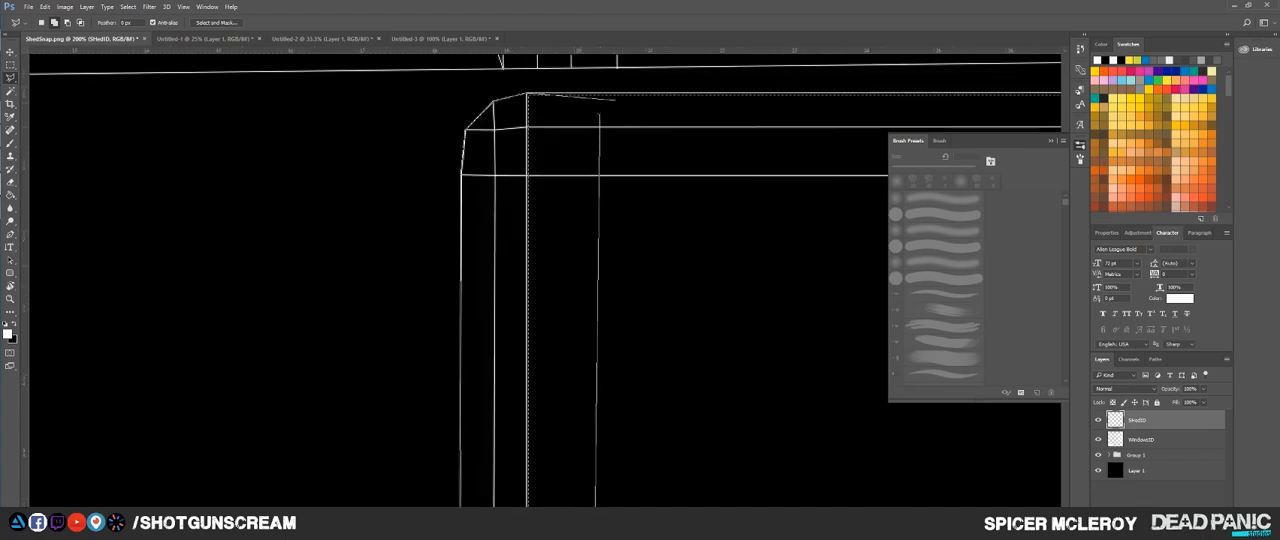
left_click(600, 110)
Step: Inspect the selection outline around the large central shell and the lower wall shells for gaps
left_click_drag(565, 470, 551, 198)
scroll(553, 170, "down", 2)
mouse_move(494, 430)
left_mouse_down()
mouse_move(498, 138)
mouse_move(501, 441)
left_mouse_up()
left_click_drag(850, 420, 165, 170)
mouse_move(165, 70)
left_mouse_down()
mouse_move(640, 500)
mouse_move(692, 451)
left_mouse_up()
key("g")
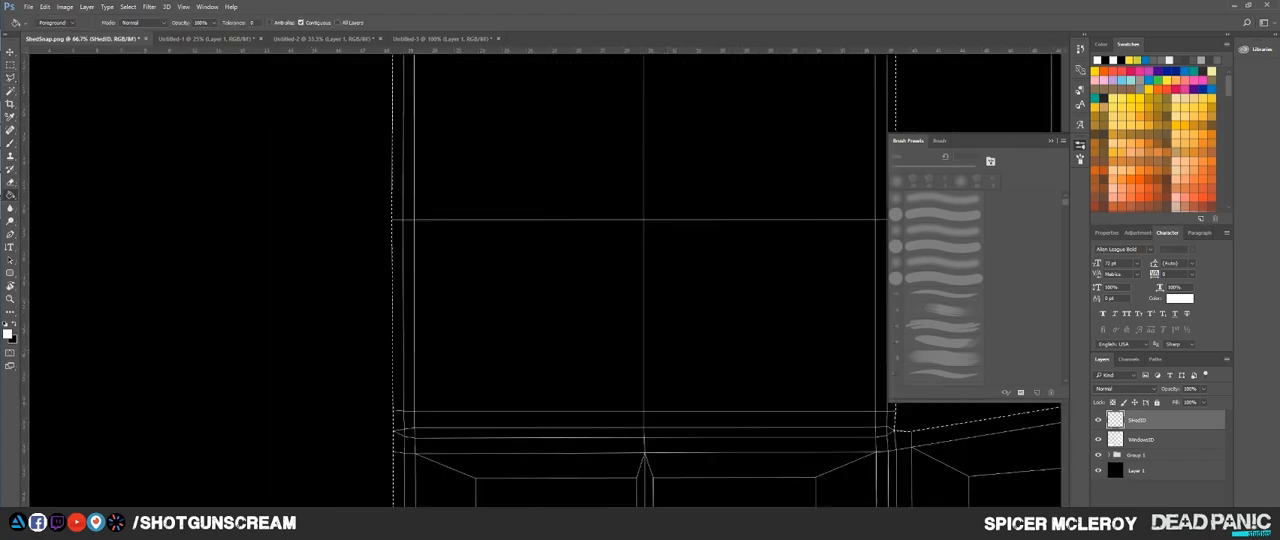
left_click_drag(571, 80, 511, 181)
scroll(545, 325, "down", 2)
scroll(543, 320, "down", 1)
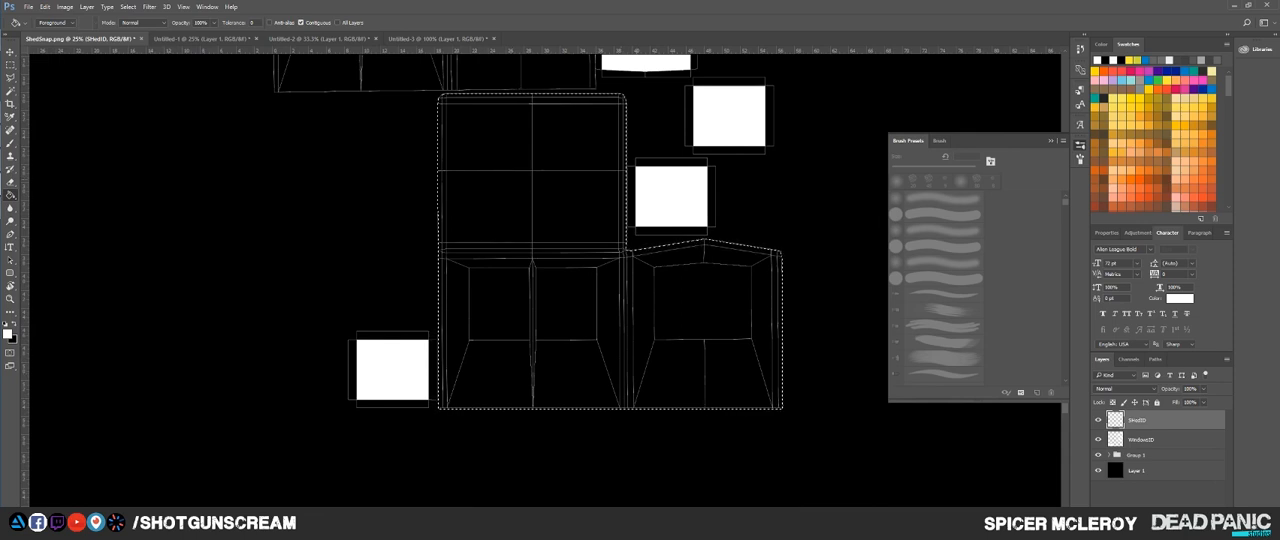
scroll(654, 112, "up", 4)
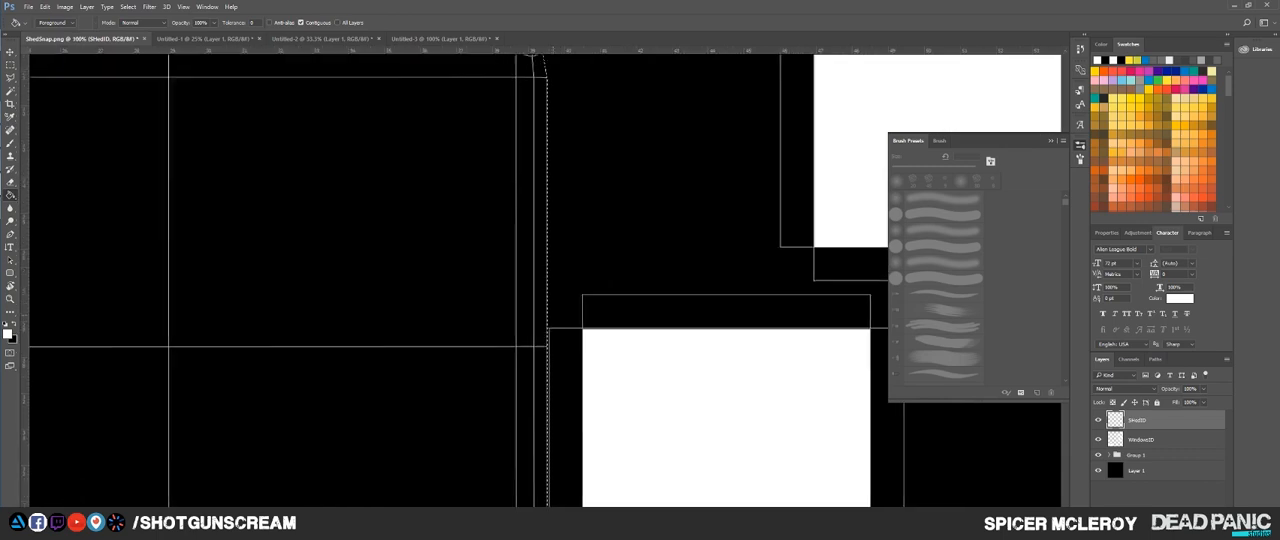
left_click_drag(553, 316, 567, 210)
left_click_drag(510, 490, 847, 60)
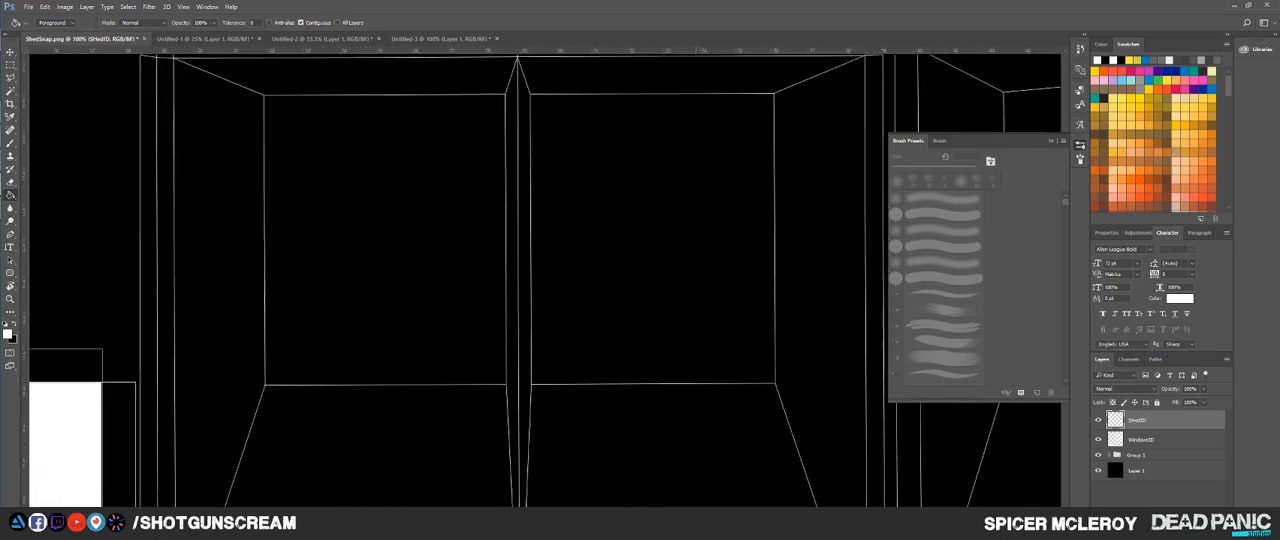
left_click_drag(299, 400, 462, 132)
left_click_drag(850, 305, 258, 303)
left_click_drag(720, 290, 369, 325)
left_click_drag(480, 90, 542, 433)
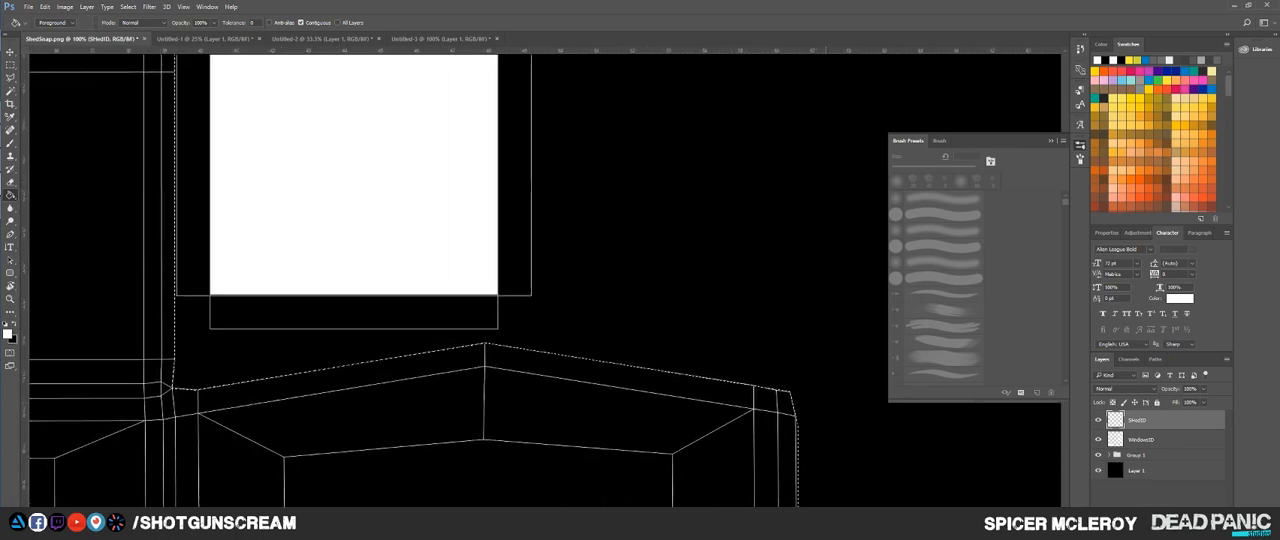
left_click_drag(240, 350, 907, 135)
left_click_drag(560, 70, 740, 500)
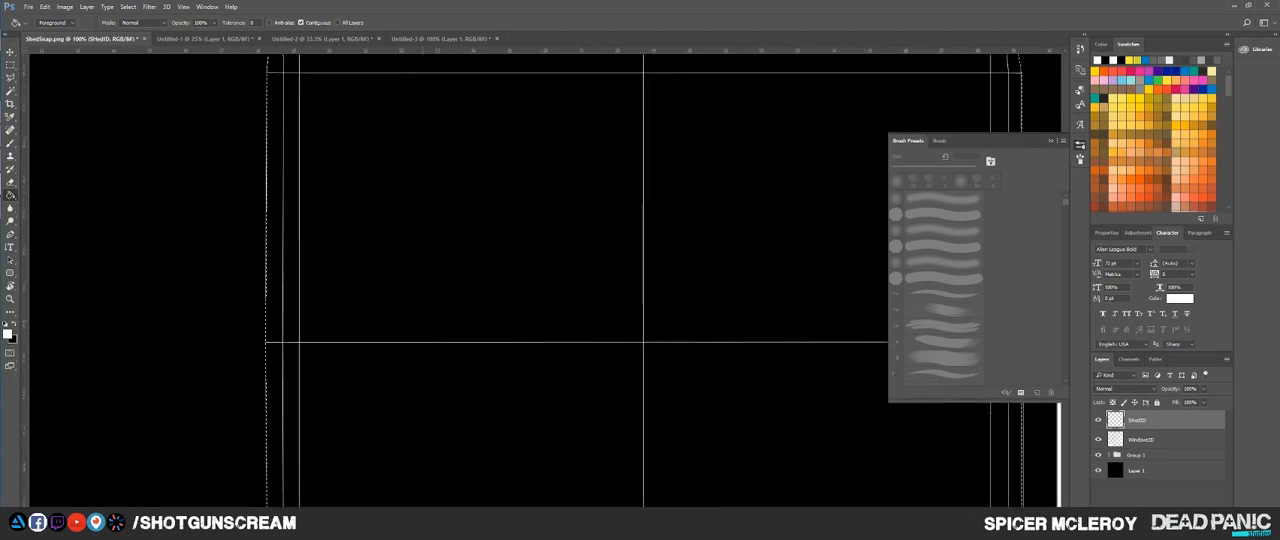
left_click_drag(600, 75, 527, 495)
left_click_drag(430, 440, 338, 155)
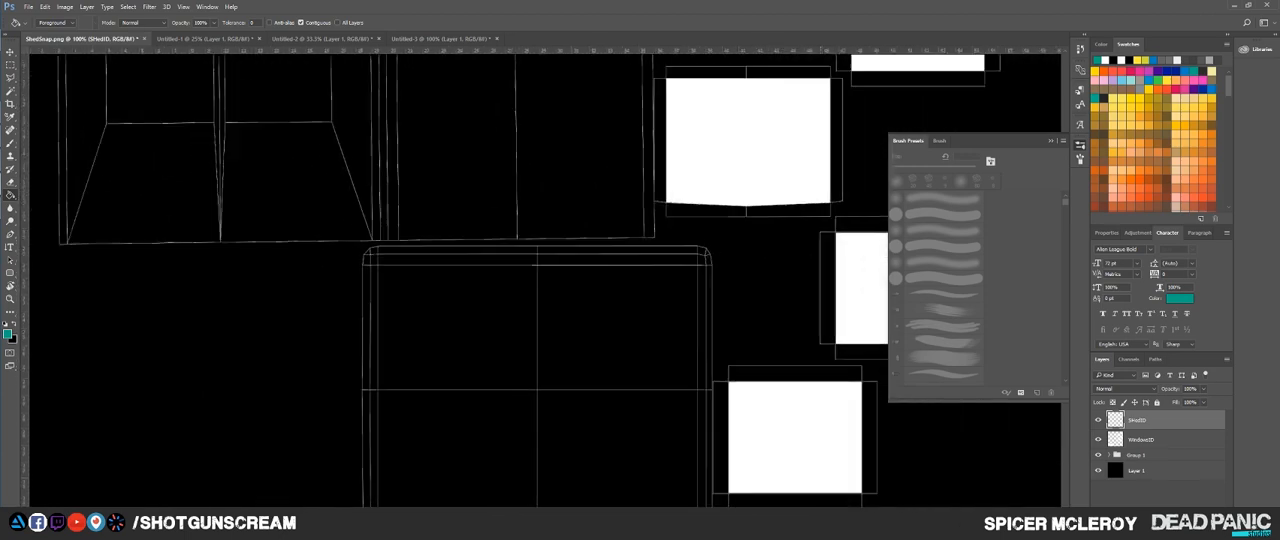
Step: Fill the selected central and lower wall shells with teal and clear the selection
scroll(587, 307, "down", 2)
left_click(575, 430)
left_click_drag(575, 430, 596, 442)
key("ctrl+d")
Step: Select the rectangular body of the upper-left wall shells with the Rectangular Marquee
mouse_move(523, 289)
left_mouse_down()
mouse_move(587, 360)
mouse_move(563, 400)
left_mouse_up()
scroll(583, 352, "up", 2)
key("m")
left_click_drag(194, 125, 828, 404)
left_click_drag(828, 404, 831, 443)
left_click_drag(196, 153, 829, 180)
mouse_move(300, 410)
left_mouse_down()
mouse_move(384, 370)
mouse_move(521, 353)
left_mouse_up()
left_click_drag(414, 376, 848, 388)
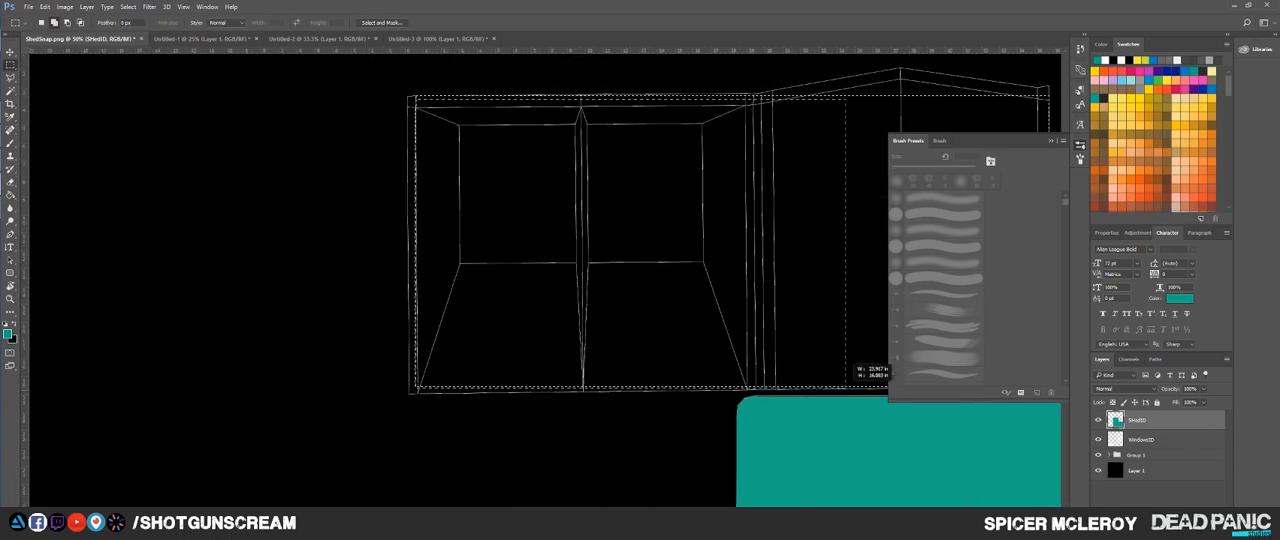
left_click_drag(800, 320, 589, 464)
Step: Trace the upper wall shells' top edge, gable peak and upper-right corner with a Polygonal Lasso addition
key("l")
scroll(267, 262, "up", 2)
left_click(132, 221, "shift")
left_click(841, 217)
left_click_drag(841, 217, 389, 263)
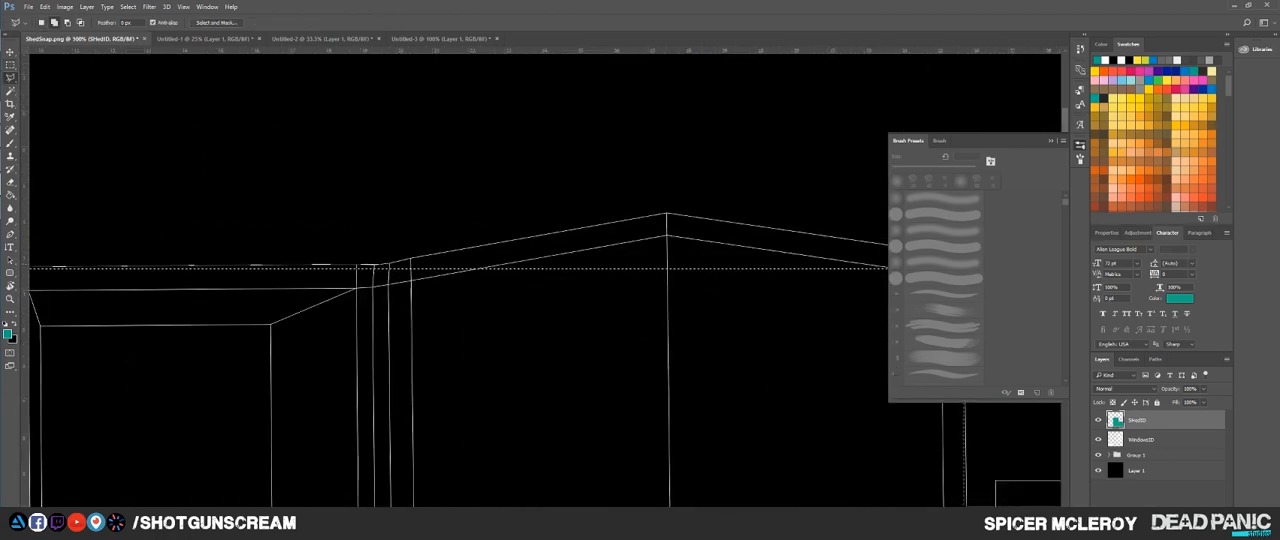
left_click(667, 213)
left_click_drag(667, 213, 349, 204)
left_click(623, 242)
left_click(647, 239)
Step: Trace the upper wall shells' right, bottom and left edges and close the Polygonal Lasso addition
mouse_move(648, 470)
left_mouse_down()
mouse_move(648, 317)
mouse_move(567, 106)
left_mouse_up()
left_click(567, 478)
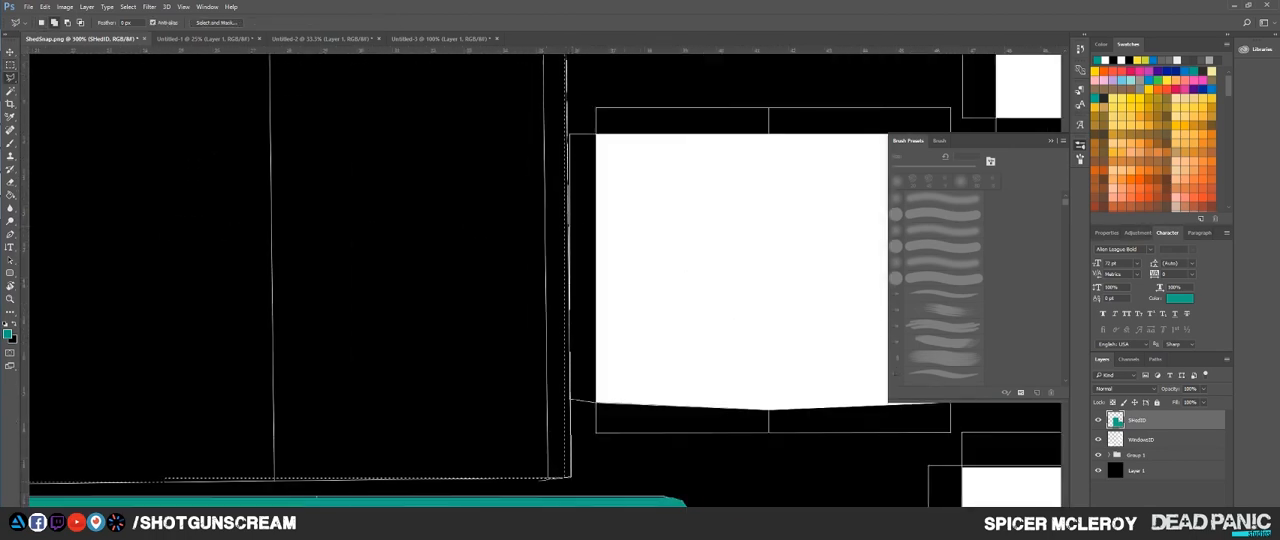
mouse_move(420, 106)
left_mouse_down()
mouse_move(488, 450)
mouse_move(1278, 397)
left_mouse_up()
left_click(798, 288)
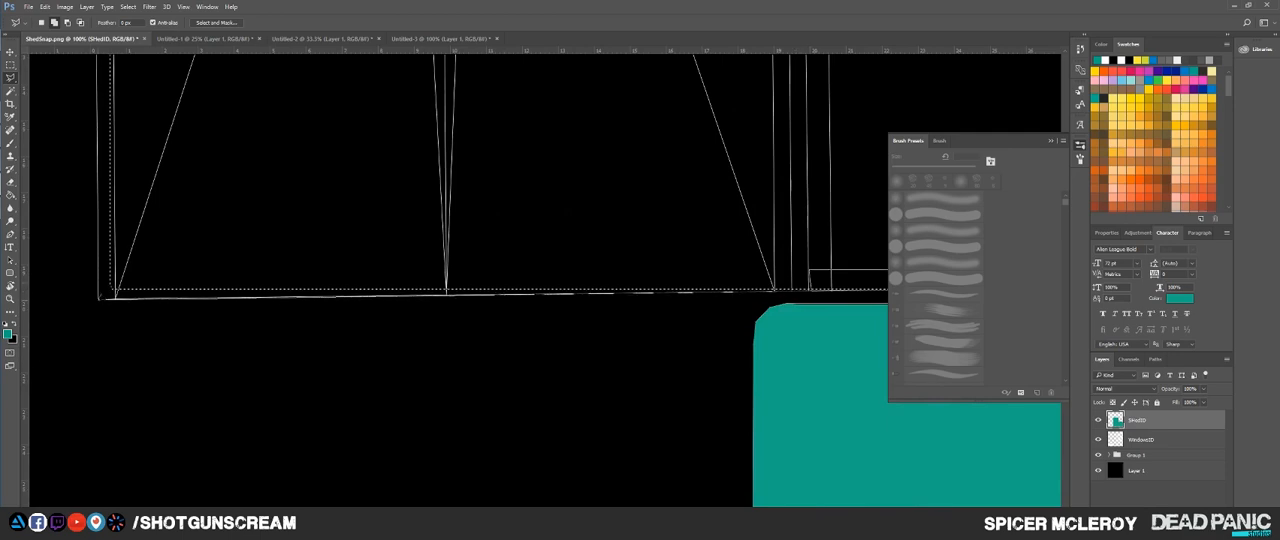
mouse_move(798, 75)
left_mouse_down()
mouse_move(1009, 530)
mouse_move(108, 132)
mouse_move(1017, 41)
left_mouse_up()
left_click_drag(525, 70, 540, 530)
Step: Fill the selected upper wall shells with teal on the SHedID layer and clear the selection
key("ctrl+minus")
key("ctrl+minus")
key("ctrl+minus")
key("ctrl+minus")
key("ctrl+minus")
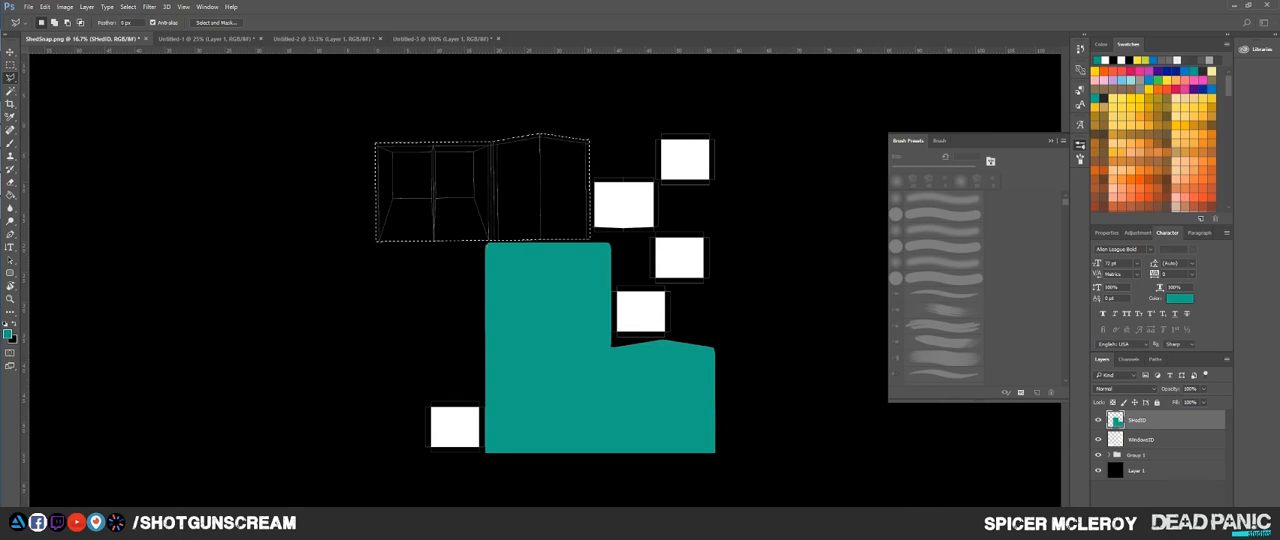
key("ctrl+shift+alt+n")
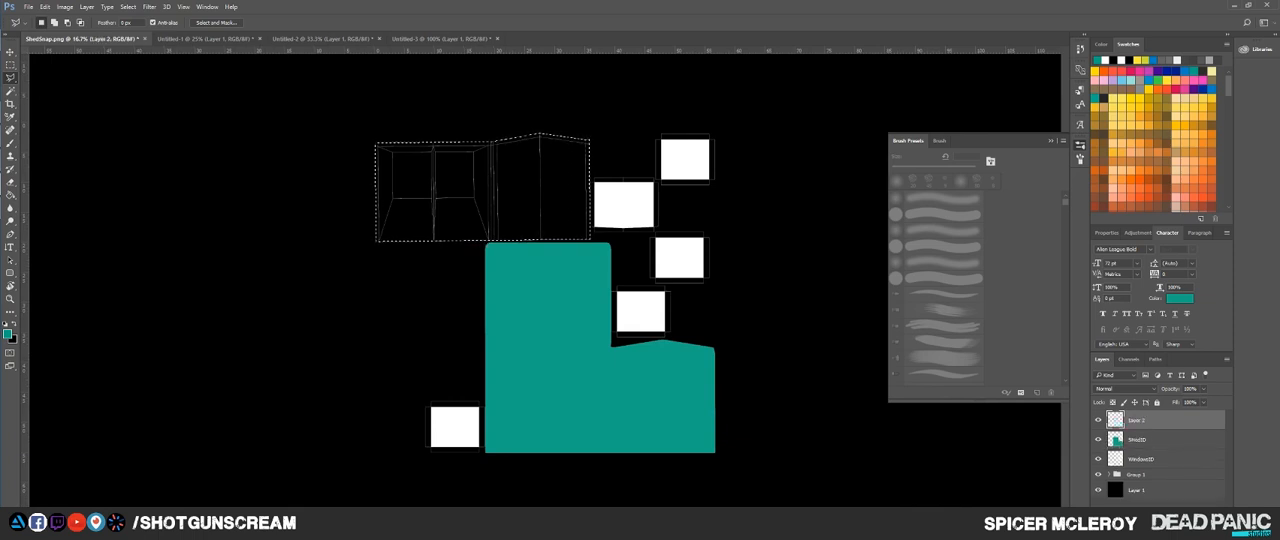
key("ctrl+z")
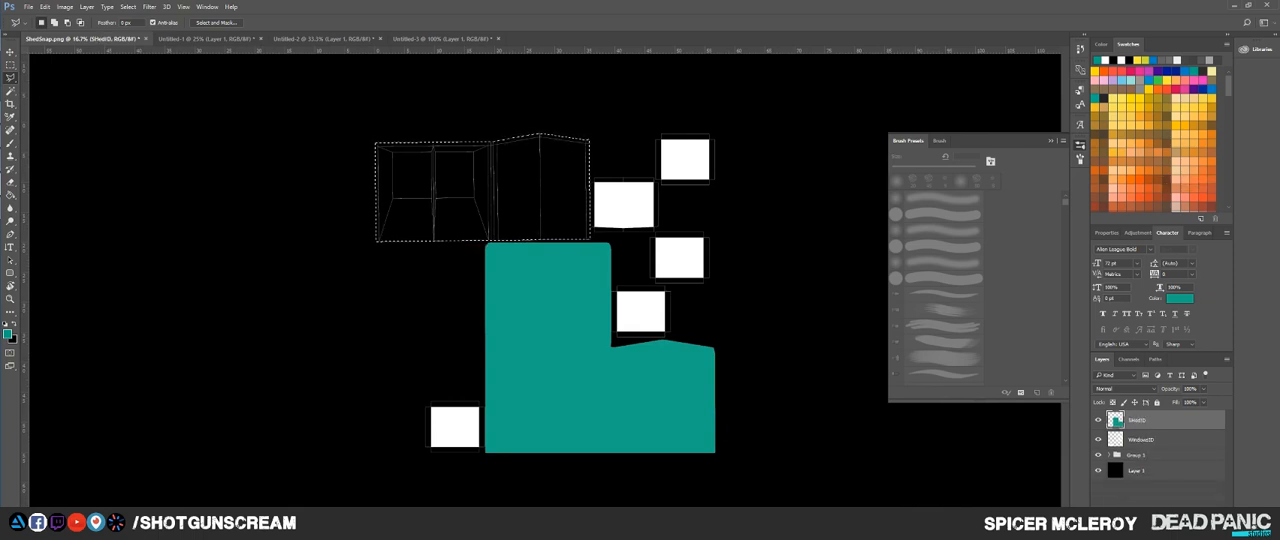
key("g")
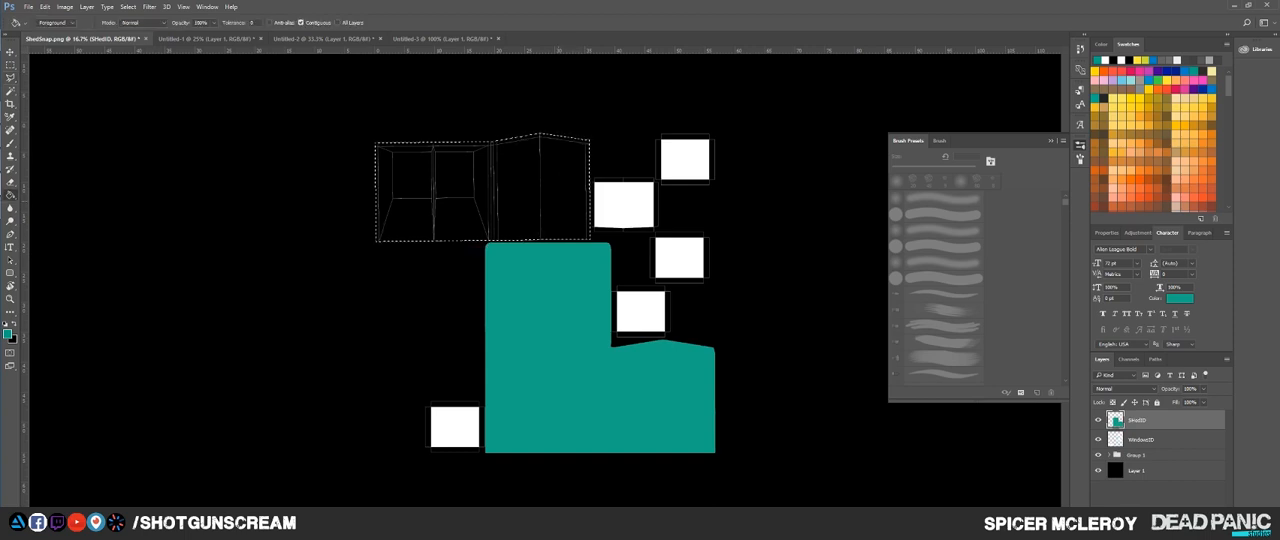
left_click(547, 191)
key("ctrl+d")
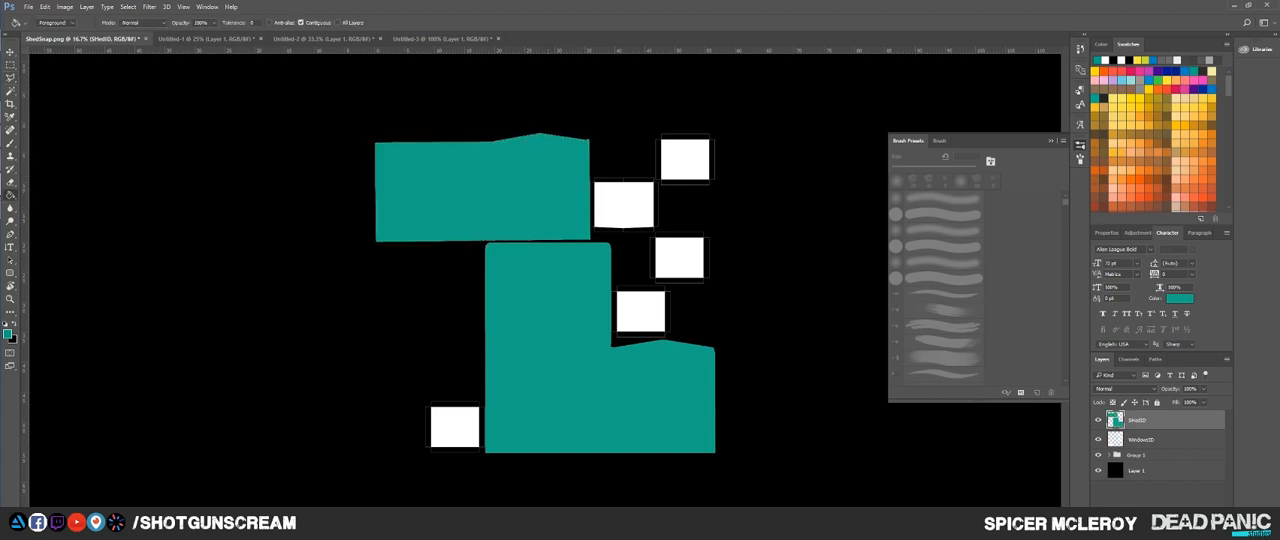
Step: Examine the unfilled frame strips around the window shells at close range
scroll(593, 330, "up", 4)
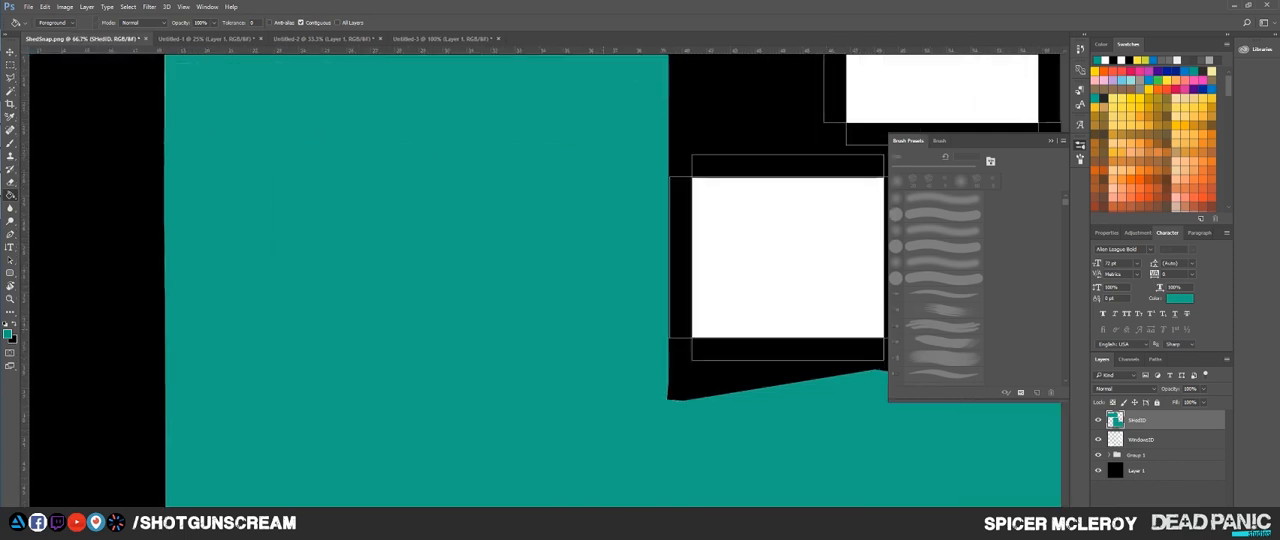
left_click_drag(737, 338, 542, 328)
scroll(530, 300, "up", 1)
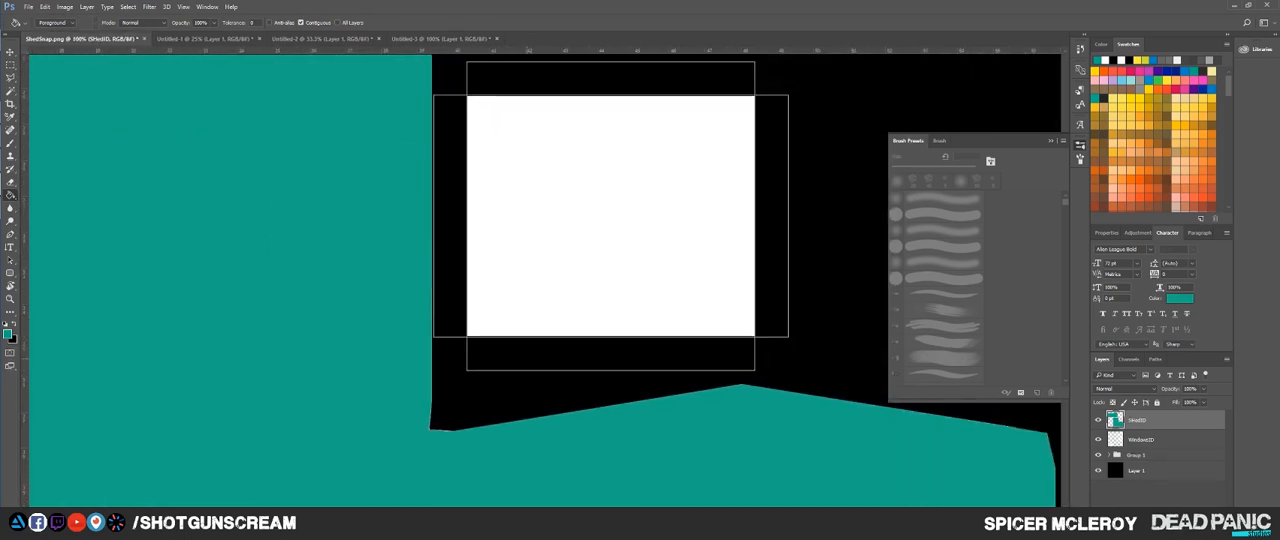
scroll(678, 185, "down", 2)
scroll(678, 185, "up", 4)
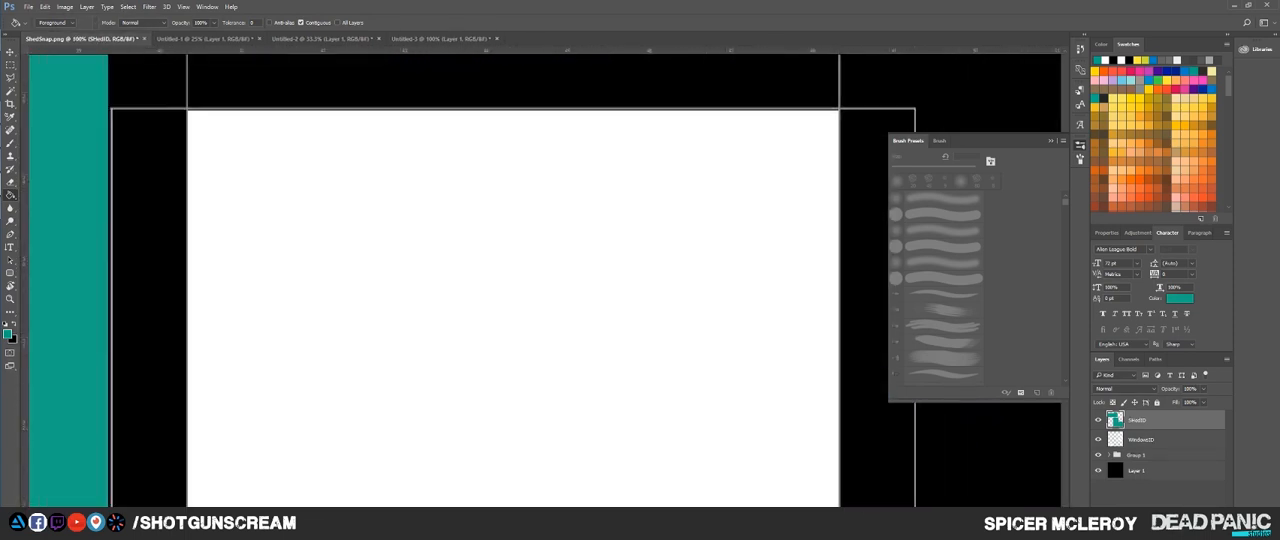
scroll(678, 185, "down", 7)
scroll(642, 309, "up", 5)
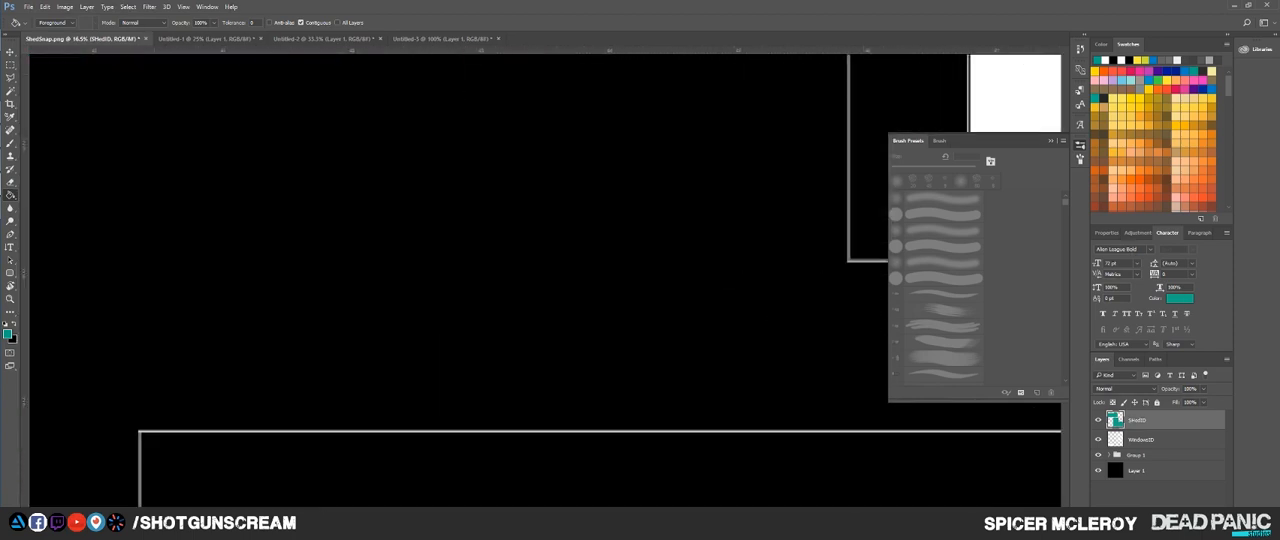
left_click_drag(638, 232, 623, 202)
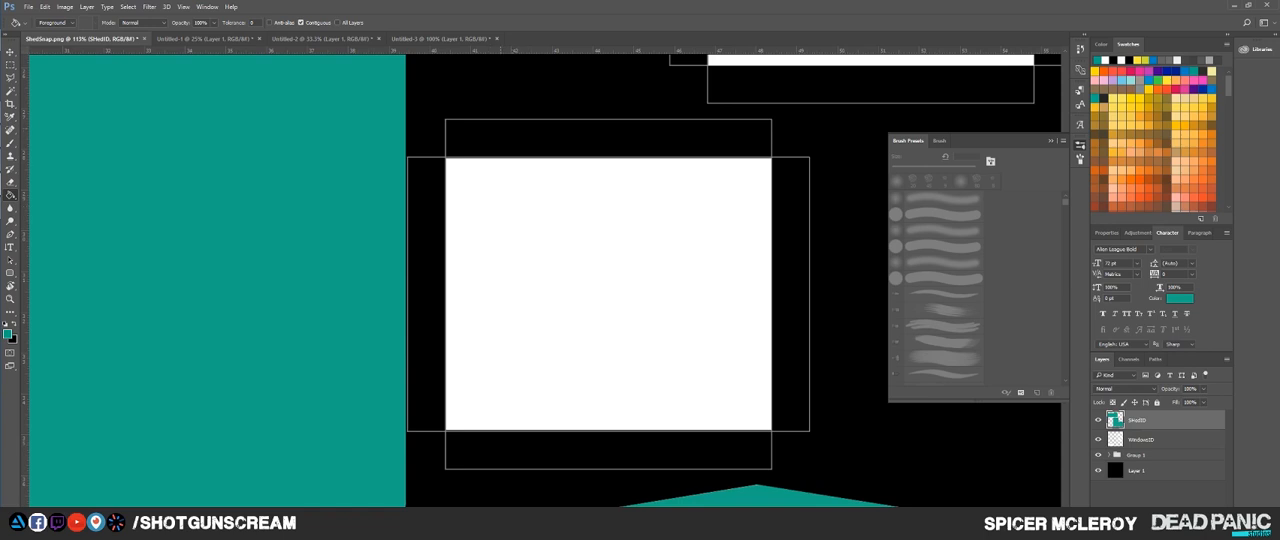
Step: Create a new layer and marquee-select the frame strips around the window beside the large central shell
key("l")
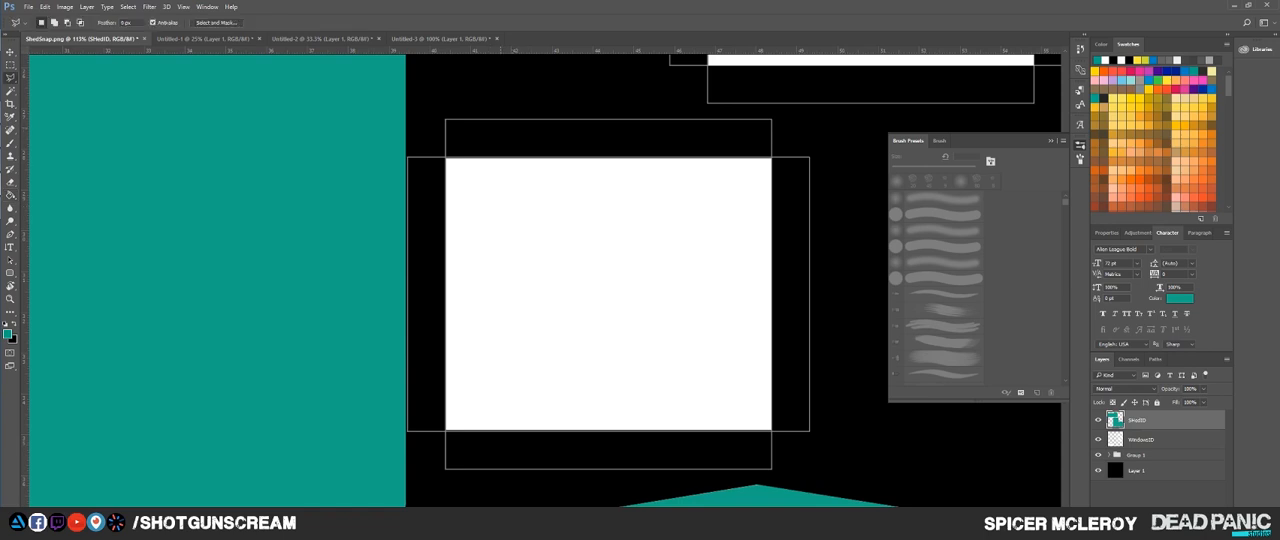
key("m")
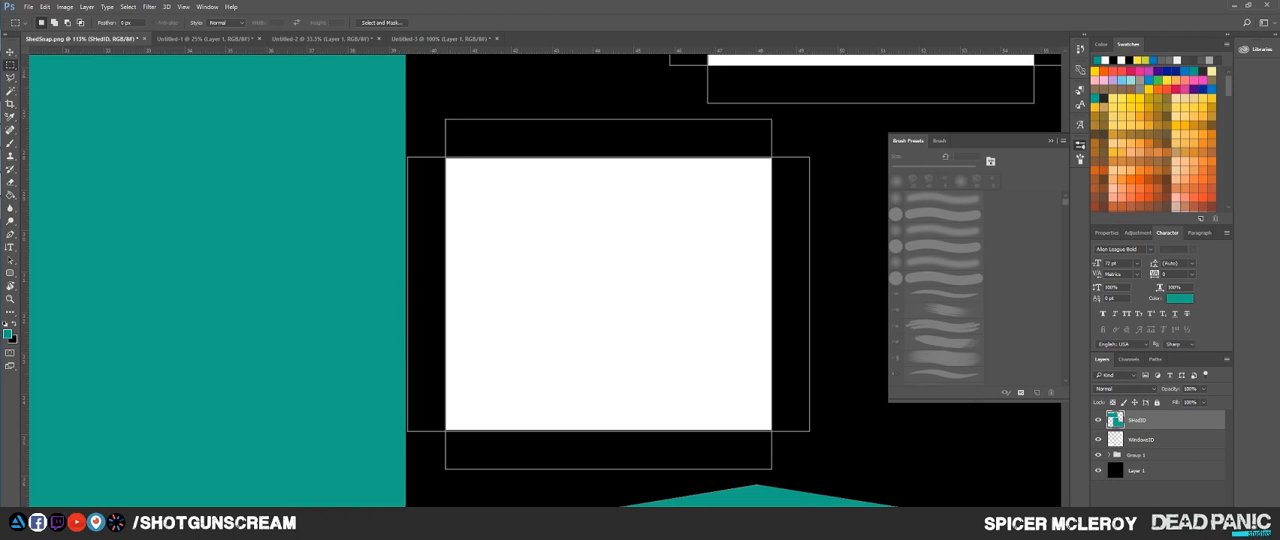
key("ctrl+shift+alt+n")
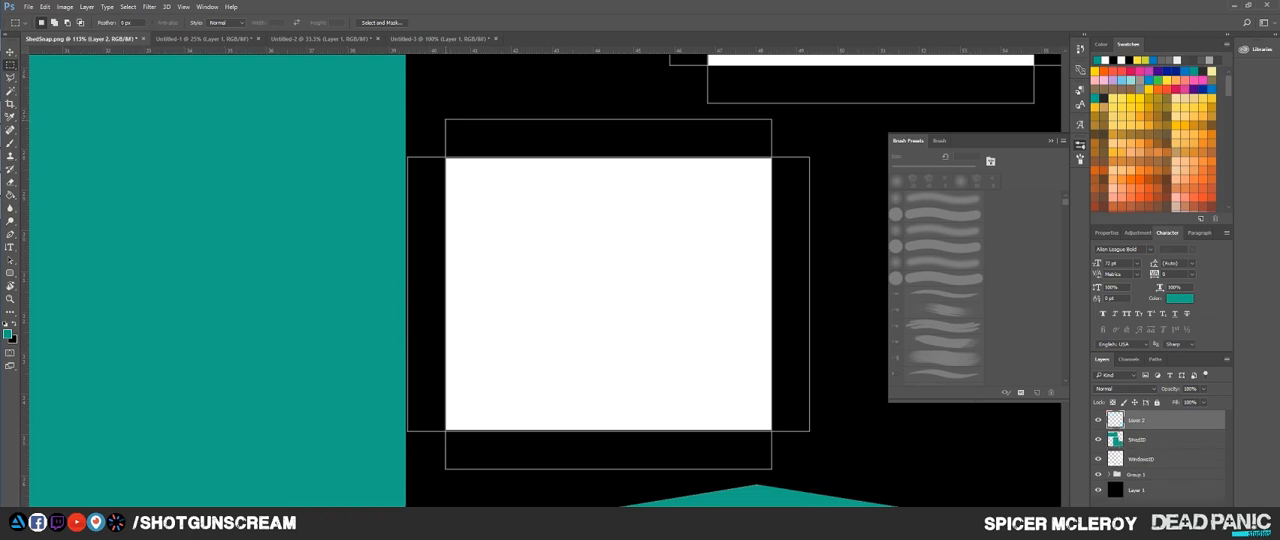
left_click_drag(445, 118, 771, 156)
left_click_drag(771, 157, 810, 432)
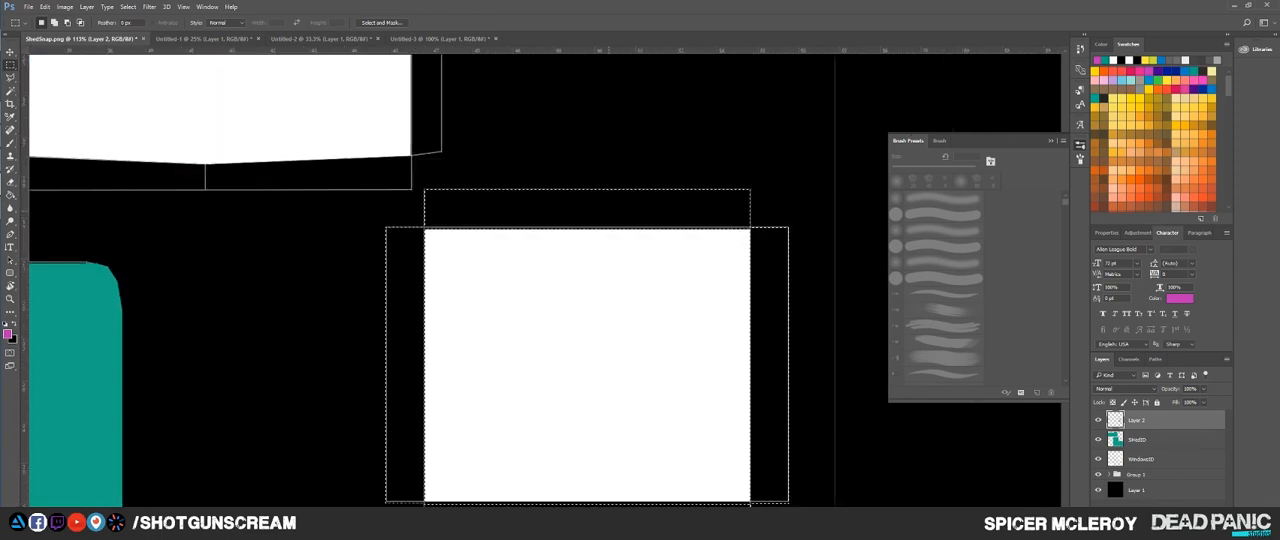
Step: Fill the selected window frame strips with magenta, then reposition the selection over the uppermost window's frame and fill it too
key("alt+BackSpace")
left_click_drag(621, 338, 646, 349)
scroll(646, 349, "down", 3)
left_click_drag(642, 311, 655, 115)
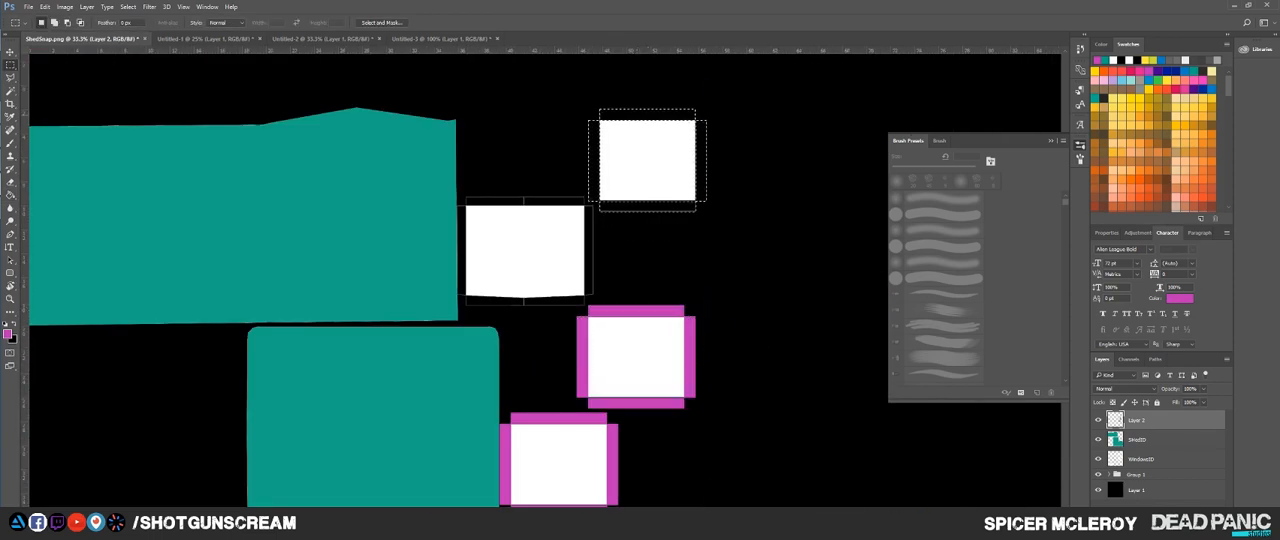
scroll(648, 115, "up", 5)
key("alt+BackSpace")
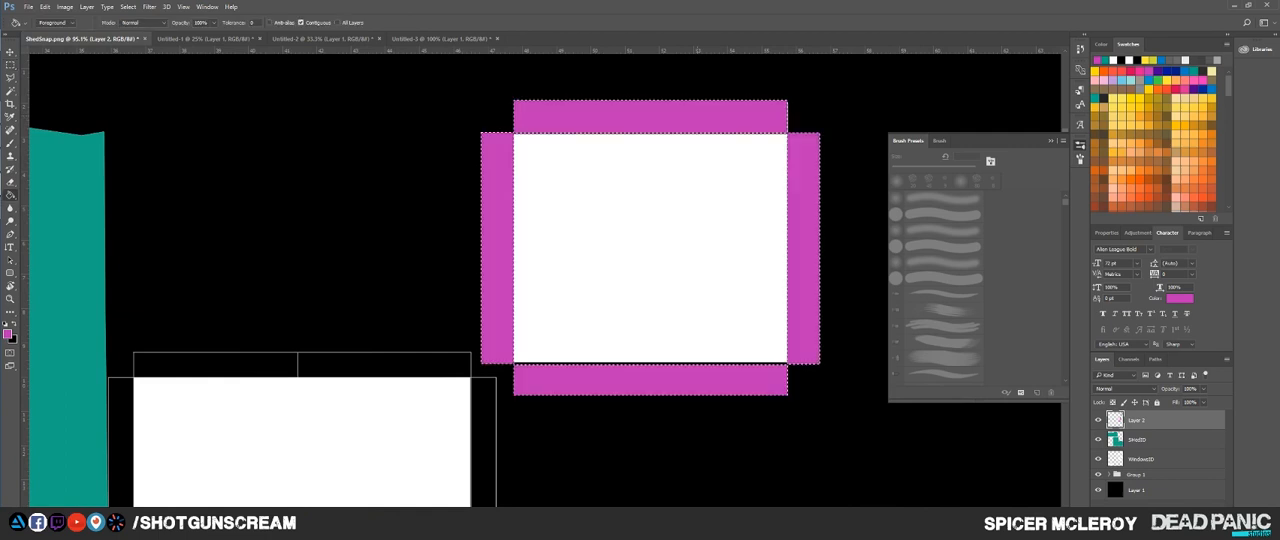
Step: Move the frame selection onto the lower-left window shell and fill its strips with magenta
scroll(698, 115, "down", 6)
left_click_drag(691, 158, 390, 486)
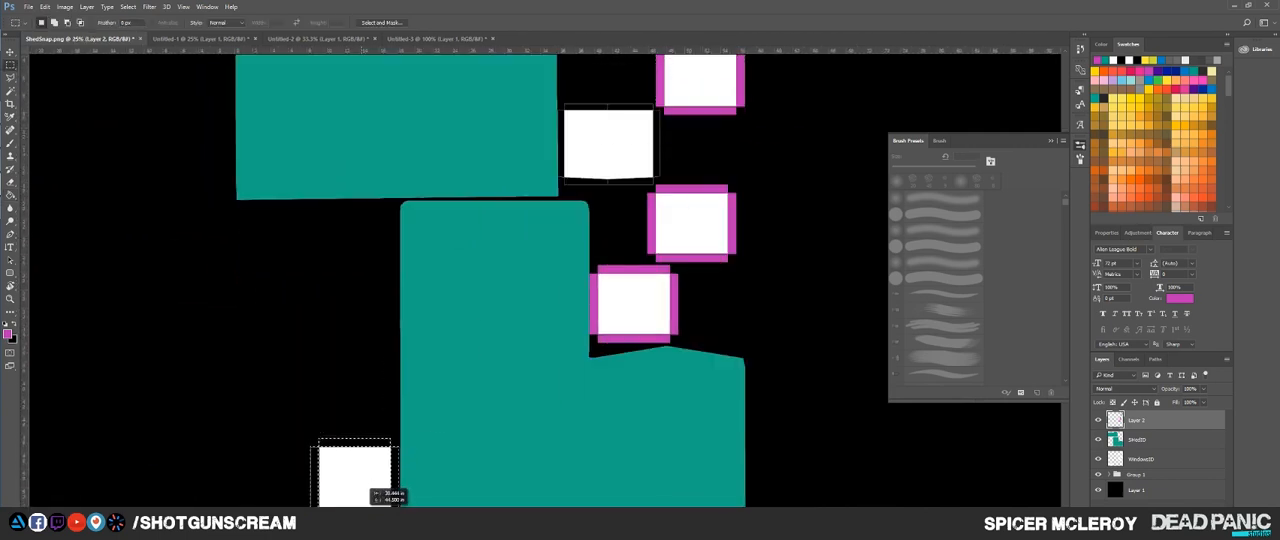
scroll(390, 486, "up", 6)
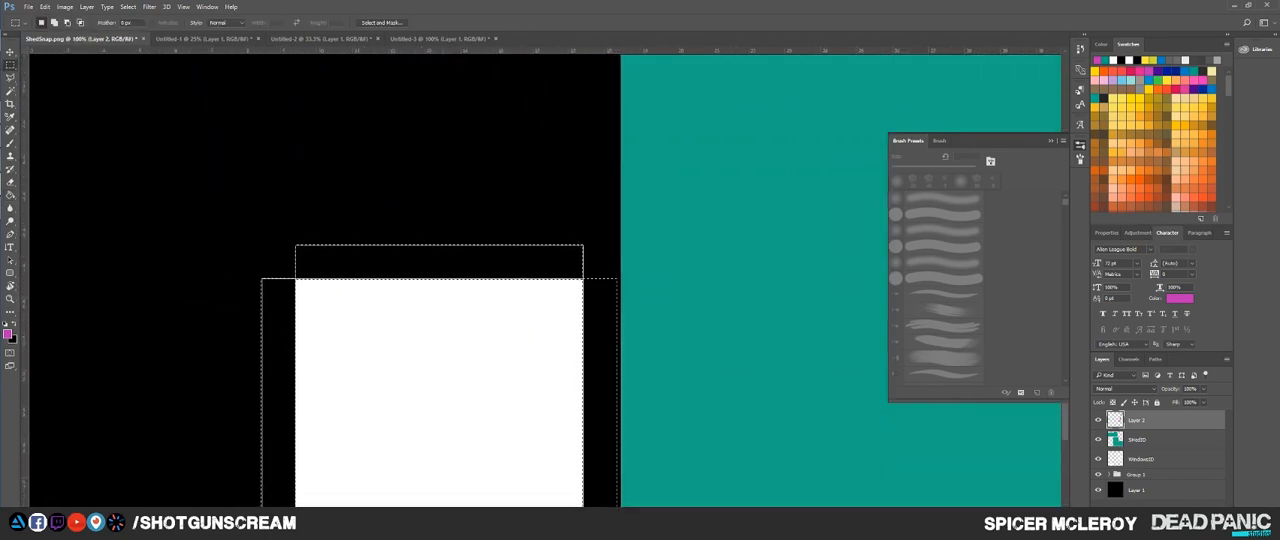
key("g")
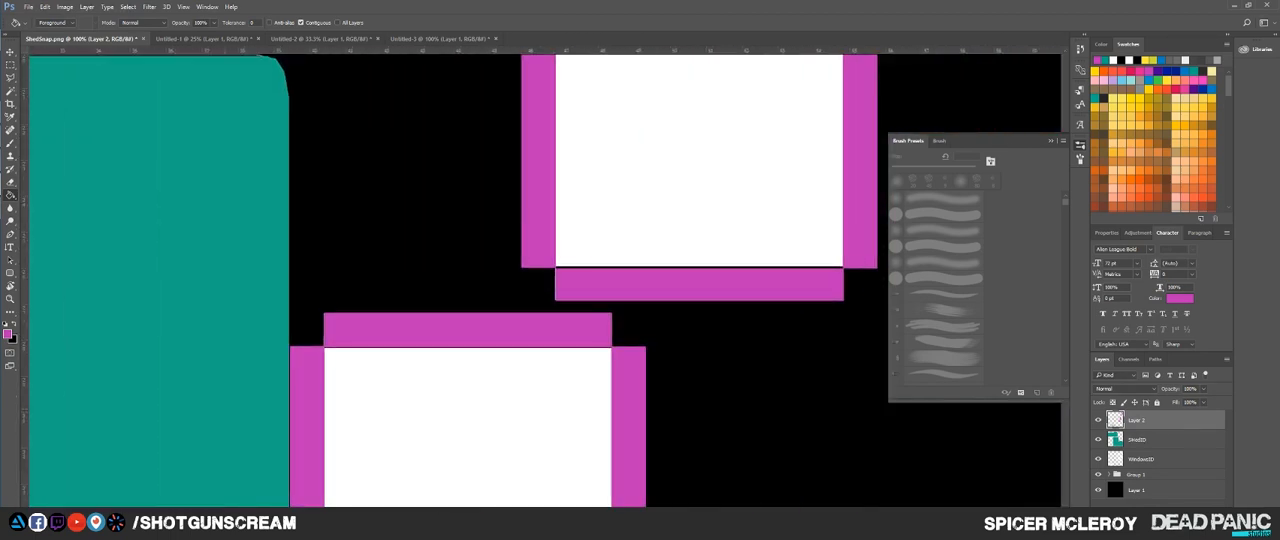
scroll(632, 379, "down", 6)
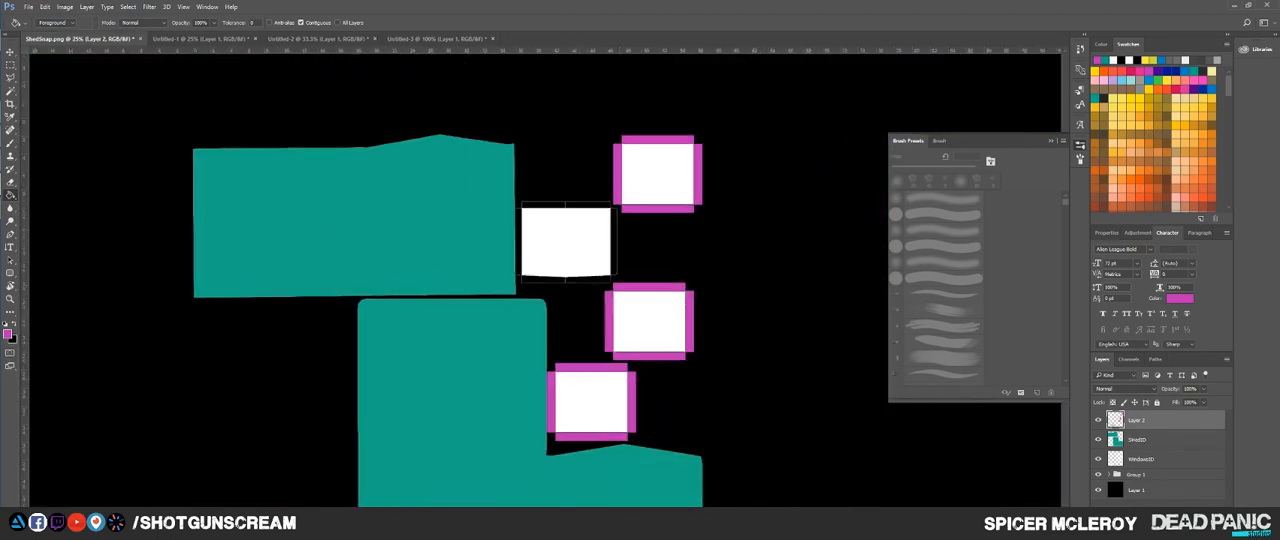
Step: Marquee-select the four frame strips around the unfilled window beside the upper shed shell
scroll(552, 226, "up", 6)
key("m")
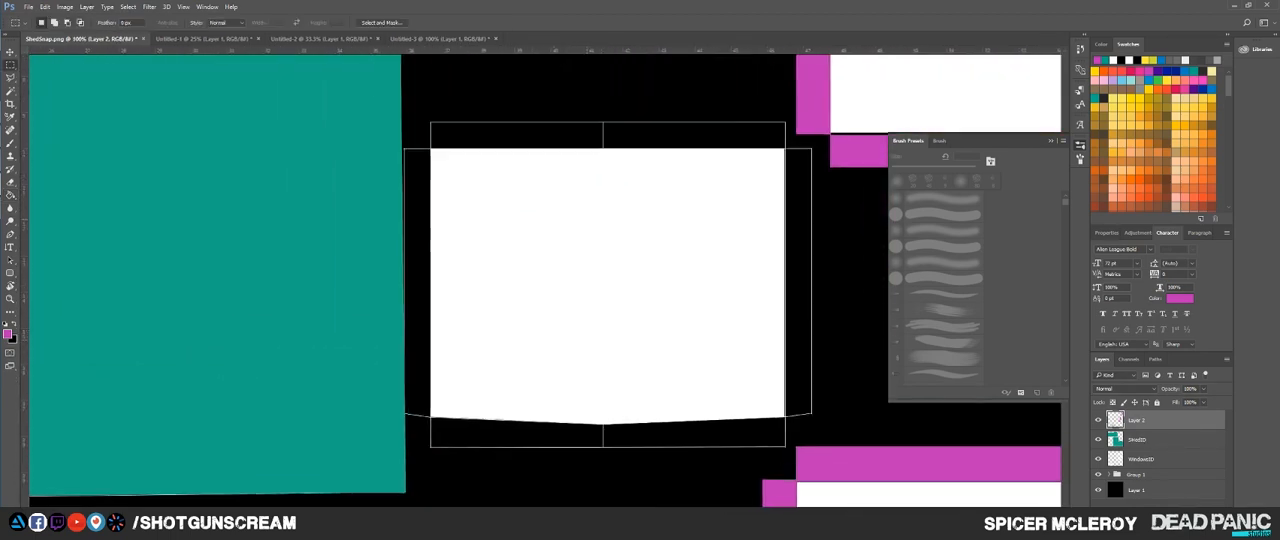
left_click_drag(430, 122, 811, 412)
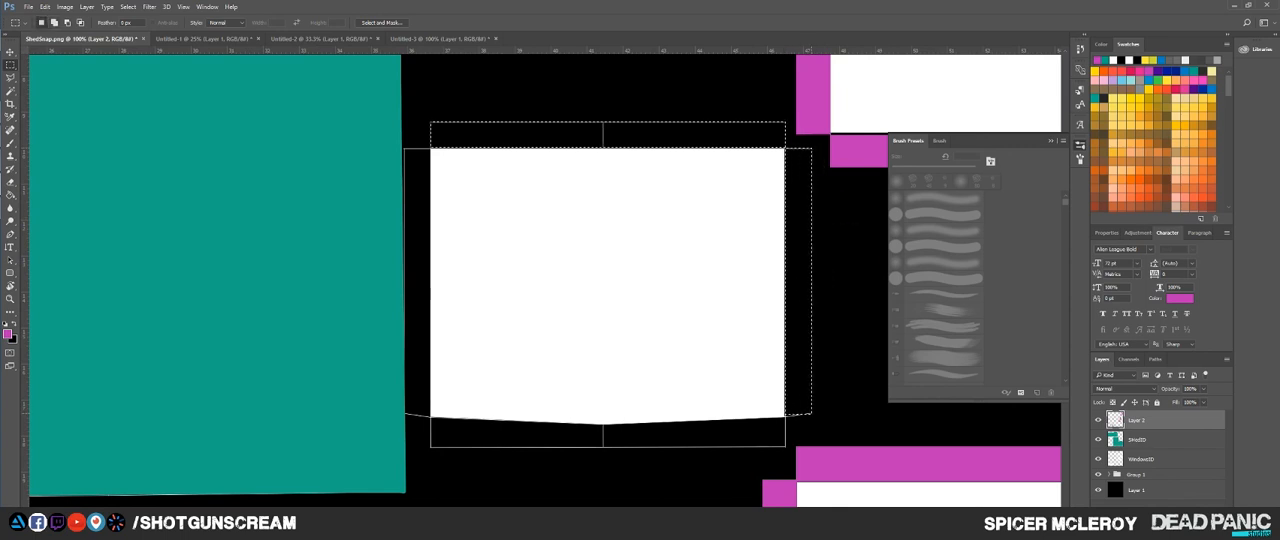
left_click_drag(430, 447, 785, 426)
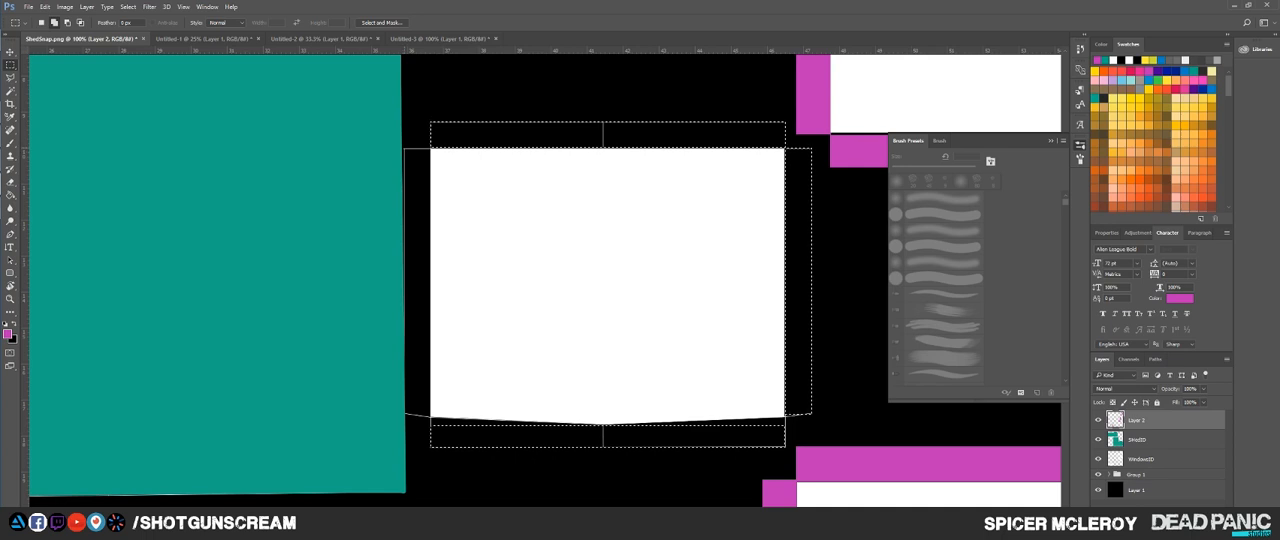
left_click_drag(405, 149, 431, 413)
key("alt+BackSpace")
key("l")
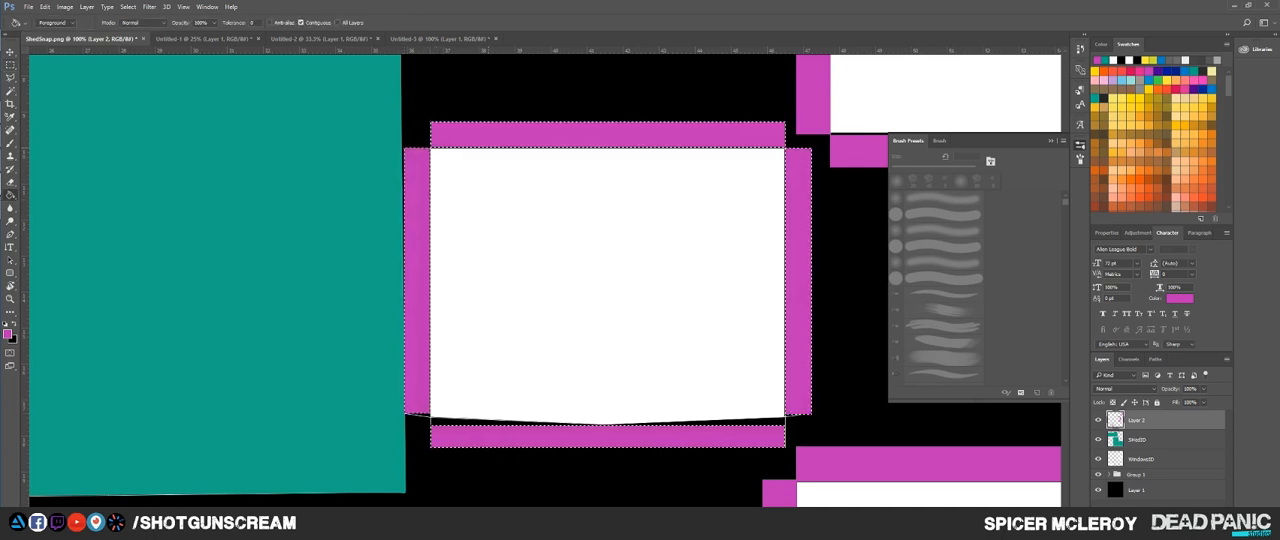
scroll(436, 252, "down", 3)
scroll(436, 252, "up", 2)
mouse_move(400, 172)
left_mouse_down()
mouse_move(298, 144)
mouse_move(373, 220)
mouse_move(408, 372)
mouse_move(265, 217)
left_mouse_up()
key("ctrl+z")
Step: Refine the selection with the Polygonal Lasso along the window's slanted lower edge, from the left frame strip to the middle
left_click(315, 219)
left_click(294, 274, "shift")
left_click(294, 309)
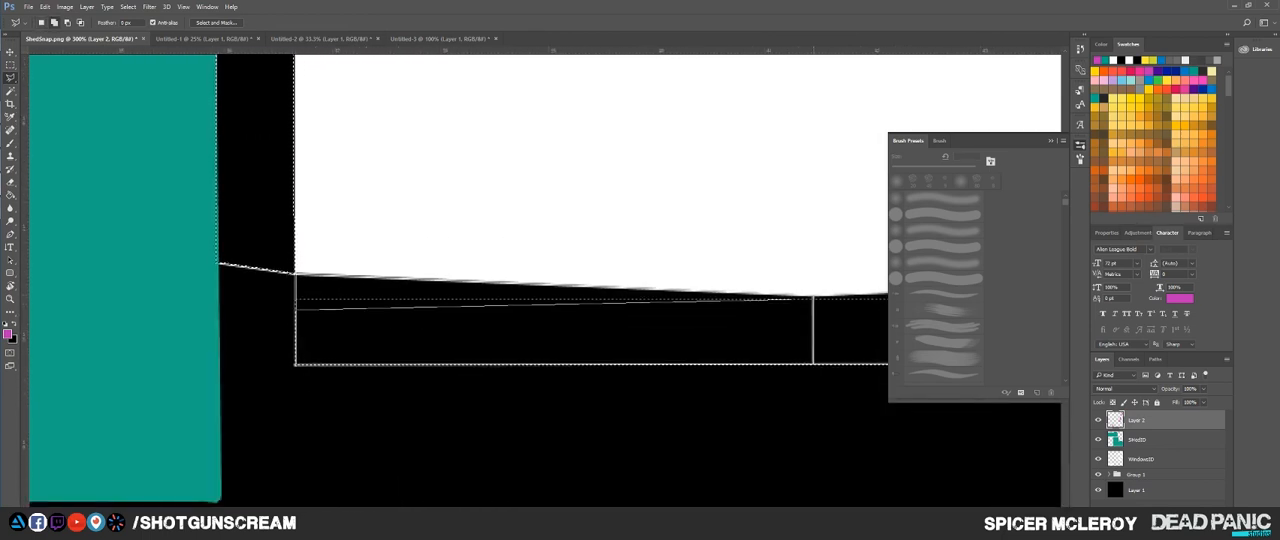
double_click(811, 297)
left_click_drag(811, 297, 317, 280)
left_click(317, 280, "shift")
Step: Extend the lasso selection along the right half of the slanted lower edge and the angled end of the right frame strip
left_click(858, 305)
double_click(863, 257)
mouse_move(863, 257)
left_mouse_down()
mouse_move(833, 271)
mouse_move(467, 305)
left_mouse_up()
left_click(467, 305, "shift")
left_click(547, 295)
left_click(503, 251)
left_click(467, 304)
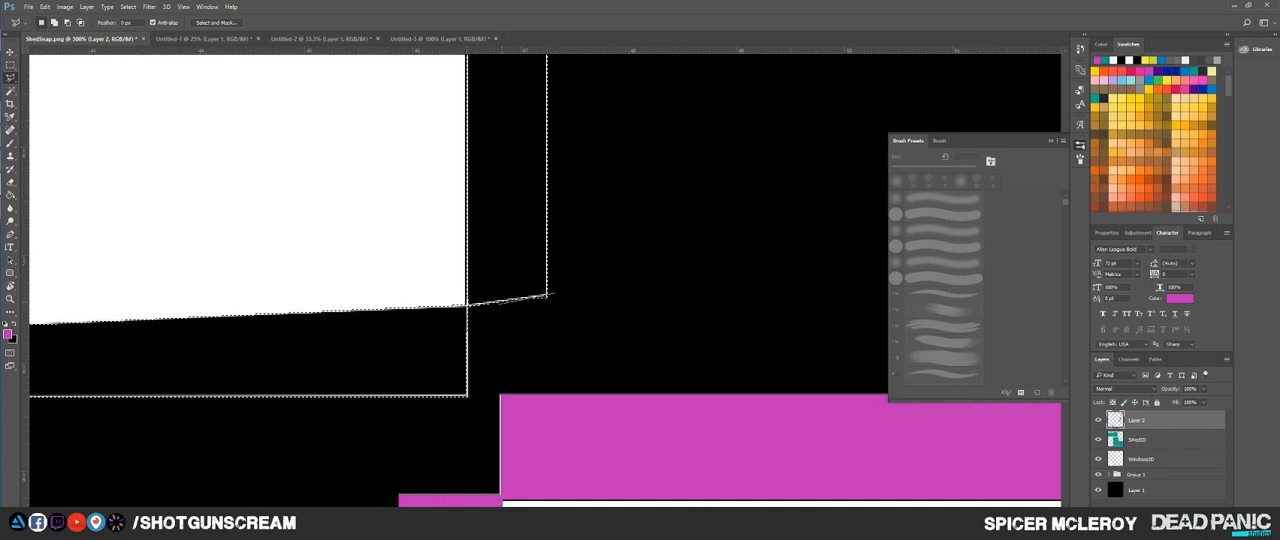
Step: Fill the refined frame selection with magenta using the Paint Bucket and deselect it
mouse_move(369, 130)
left_mouse_down()
mouse_move(402, 432)
mouse_move(588, 472)
left_mouse_up()
key("g")
left_click(588, 235)
key("ctrl+d")
scroll(582, 240, "down", 7)
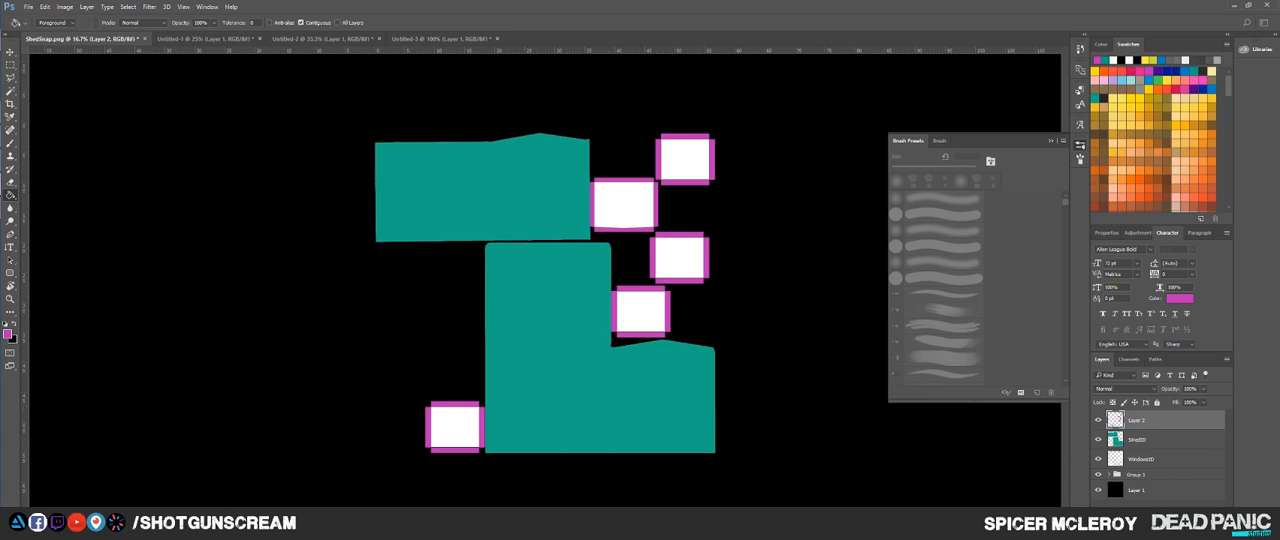
Step: Look through the open texture documents and select the entire corrugated metal image in Untitled-1 for copying
left_click(206, 39)
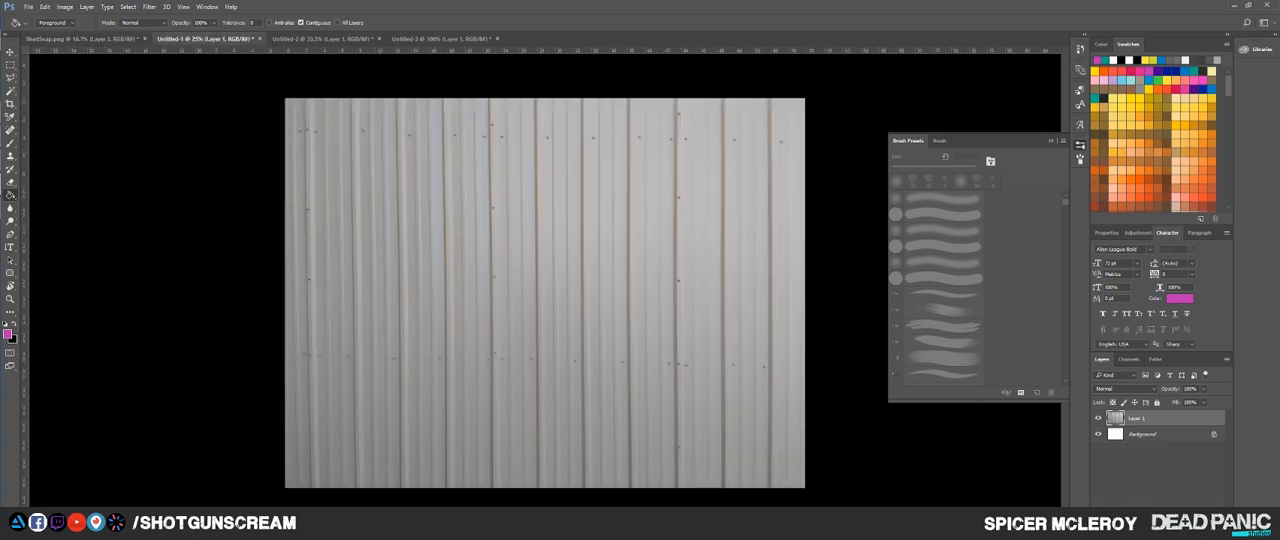
left_click(322, 39)
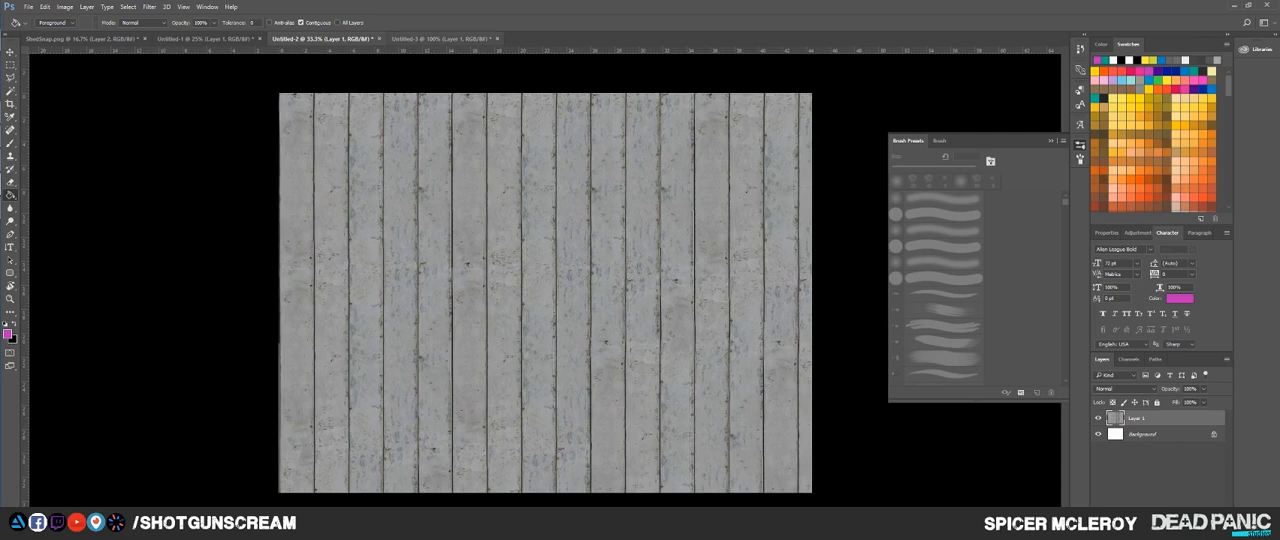
left_click(440, 39)
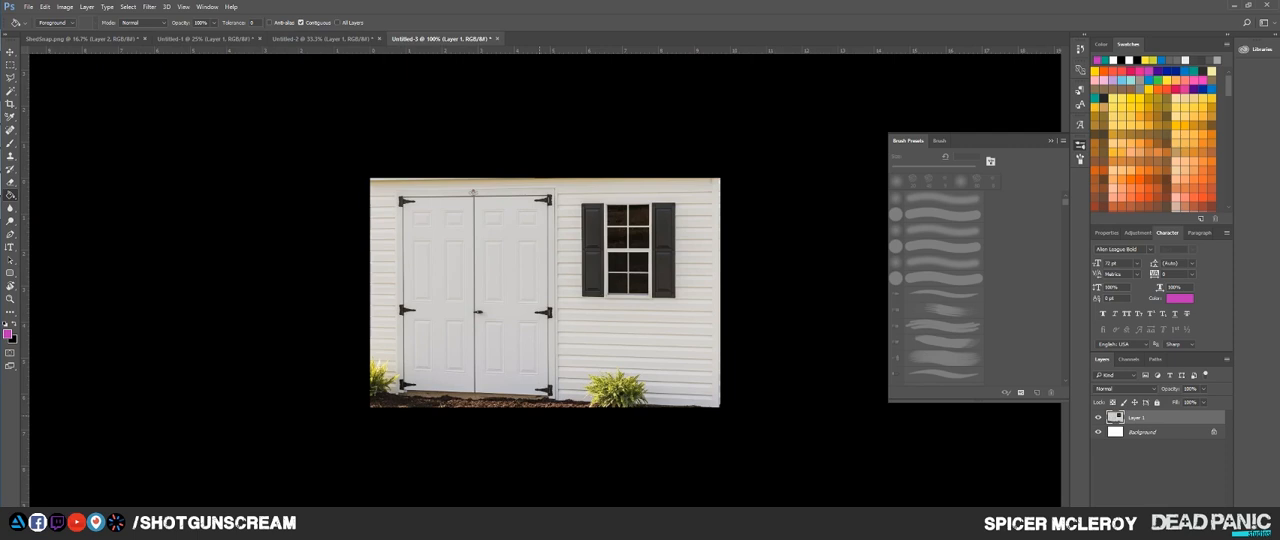
left_click(205, 39)
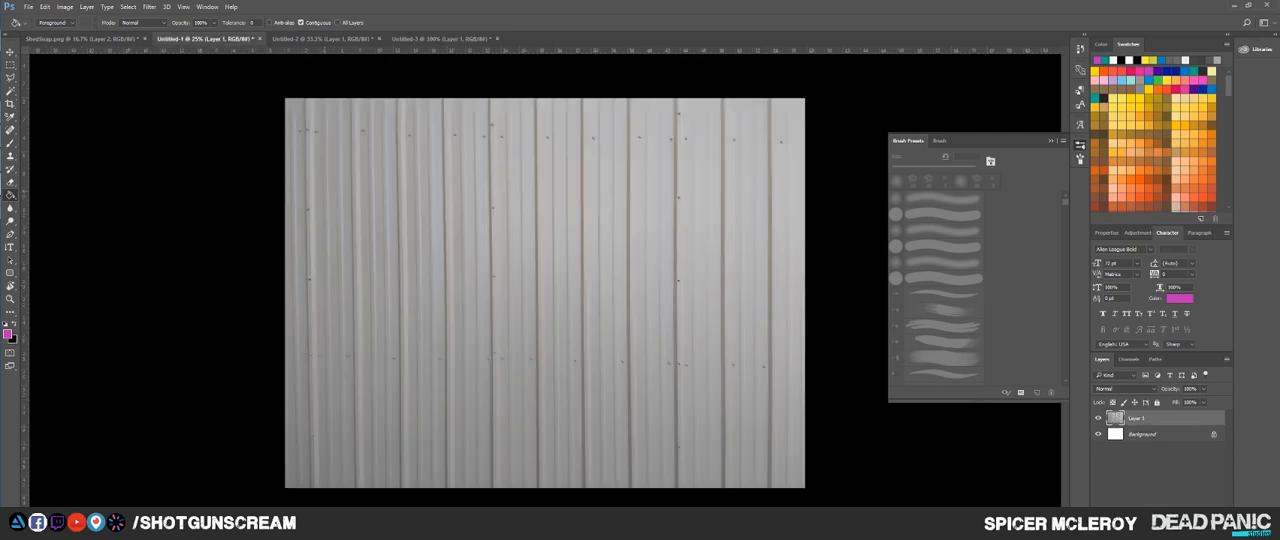
key("ctrl+a")
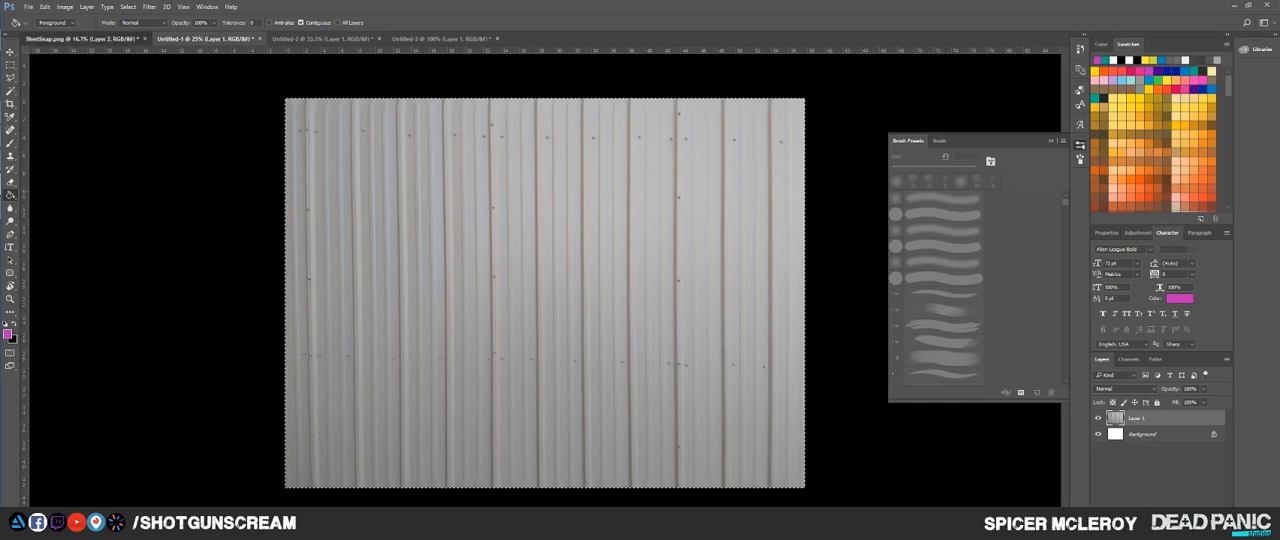
Step: Return to ShedSnap.png and rename the magenta frame layer as WindowSeals
left_click(82, 39)
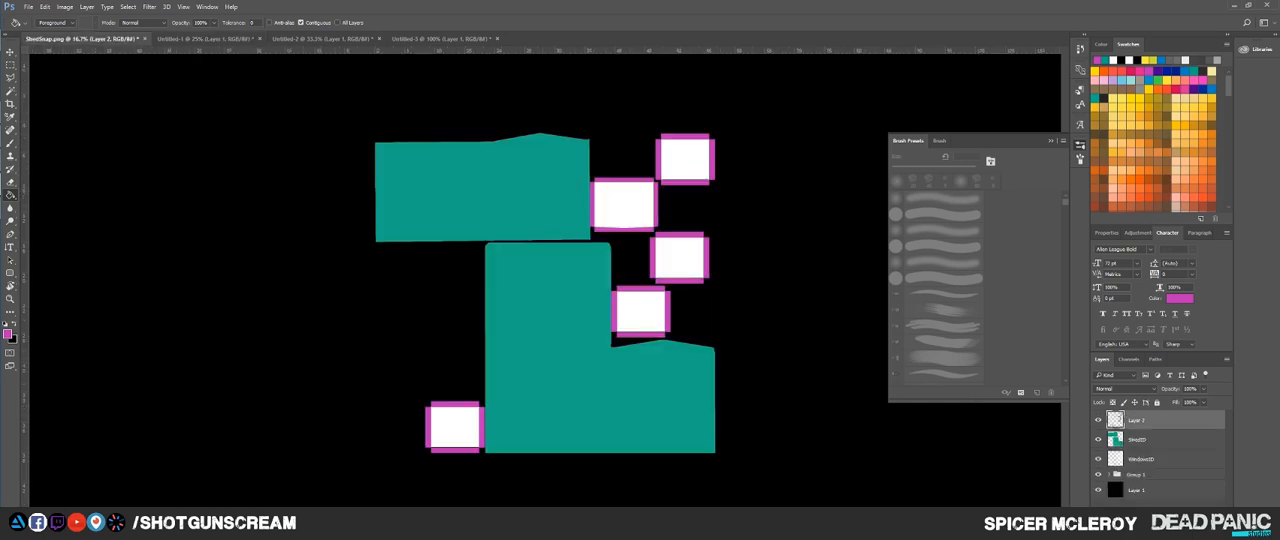
double_click(1137, 420)
type("WindowSeals")
key("Return")
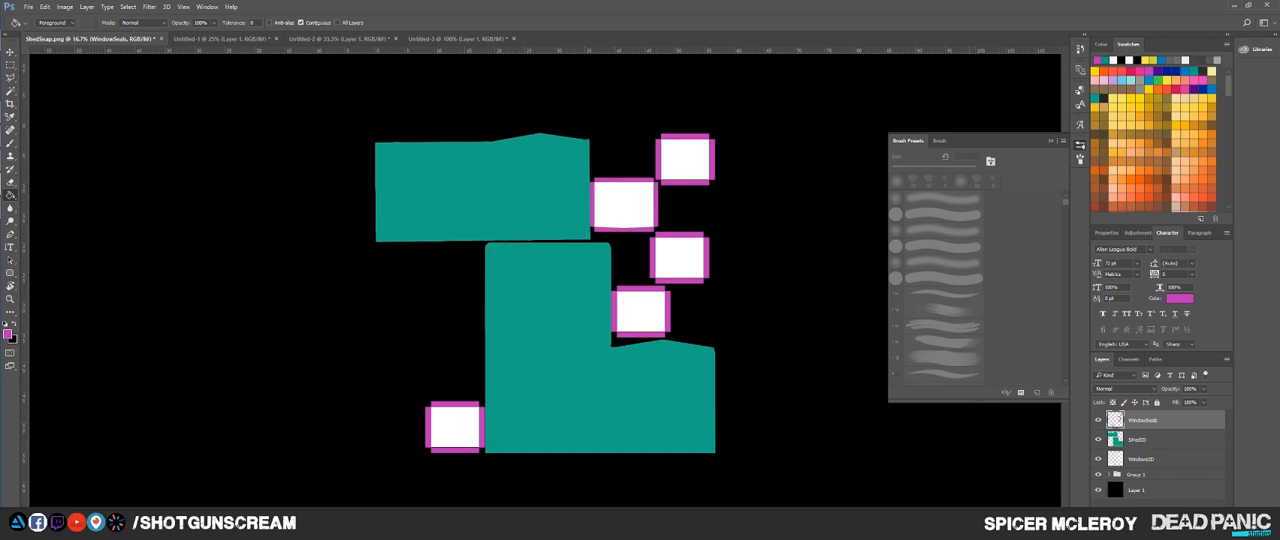
key("ctrl+v")
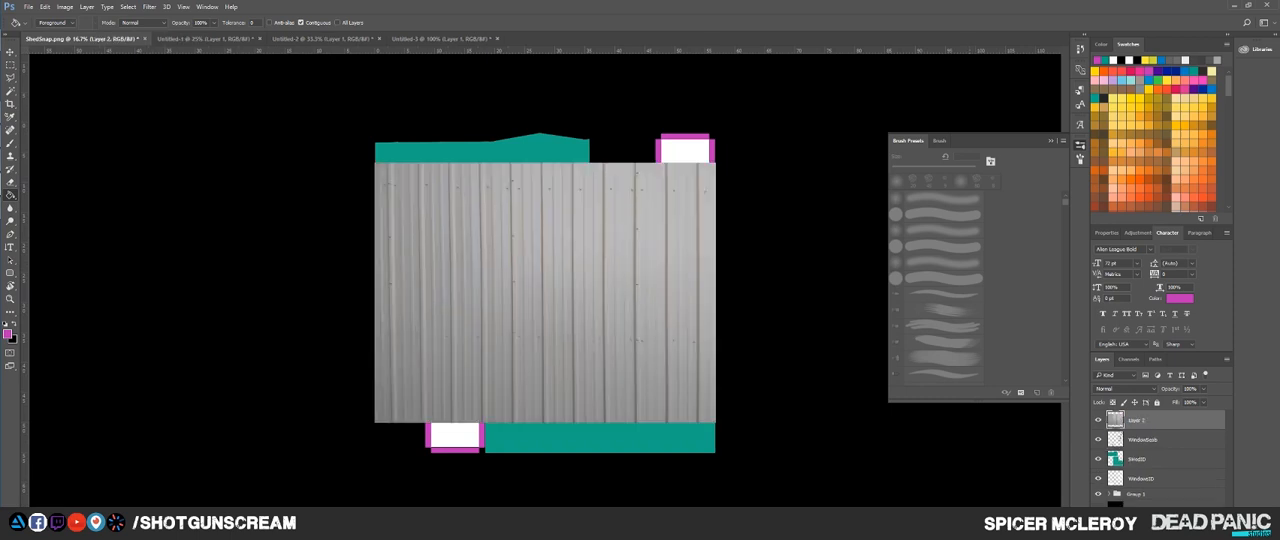
left_click(1138, 459)
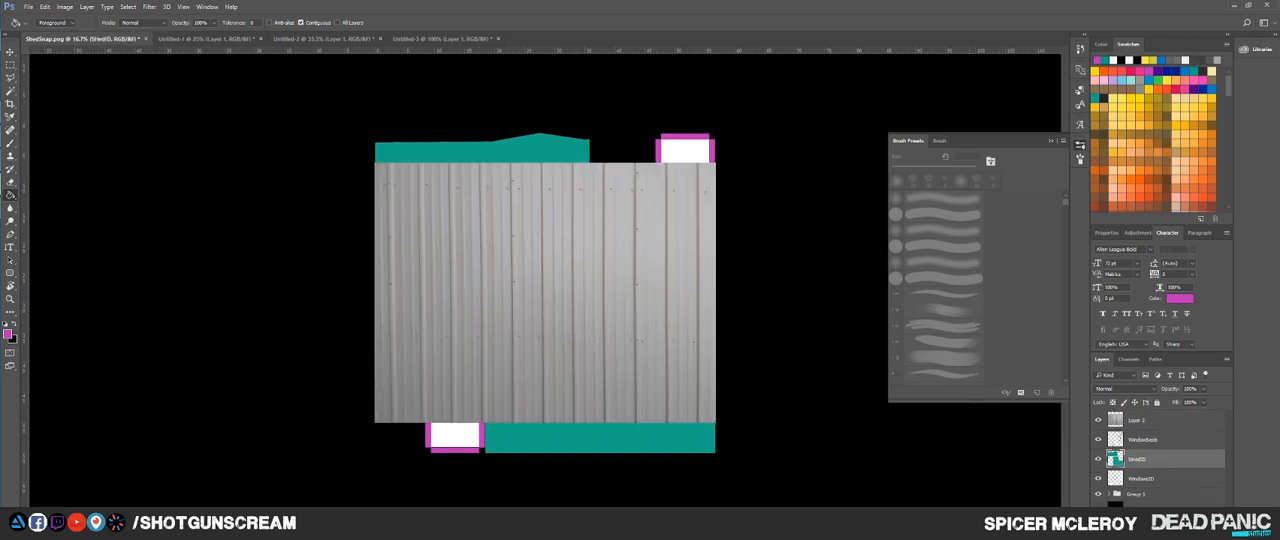
key("ctrl+z")
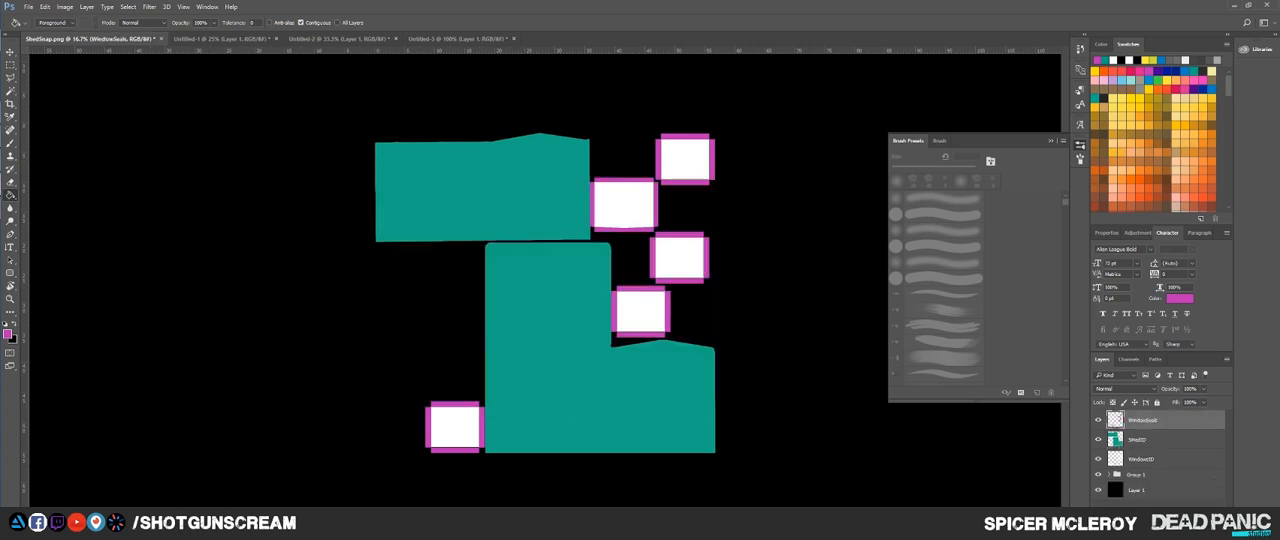
Step: Magic-wand the empty area around the frames on the WindowSeals layer, add a layer mask and invert it to keep the frames
key("w")
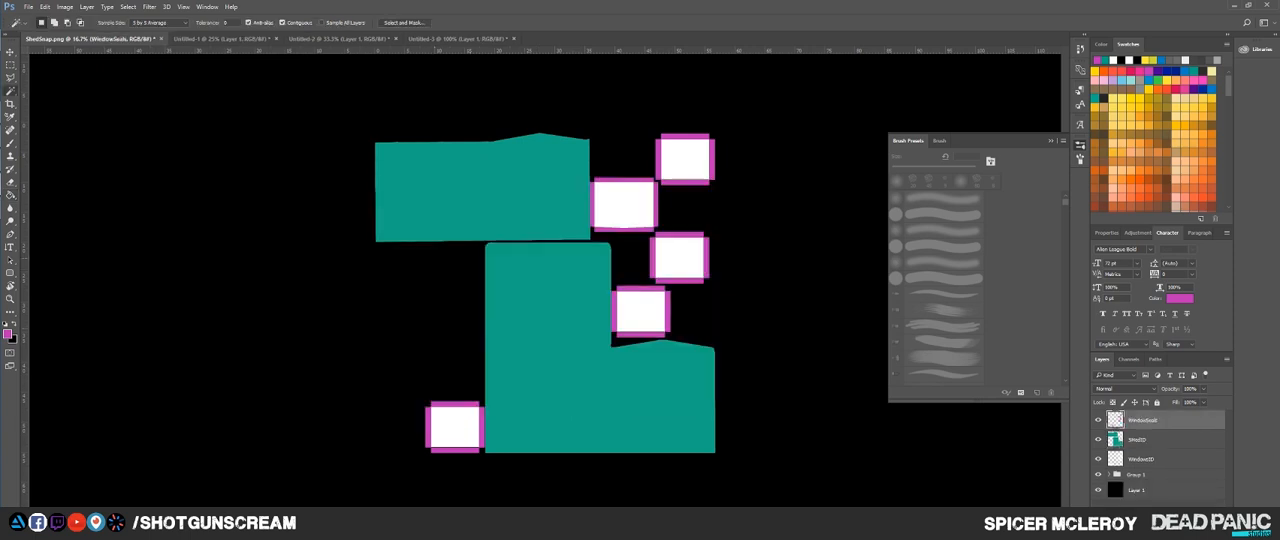
left_click(632, 256)
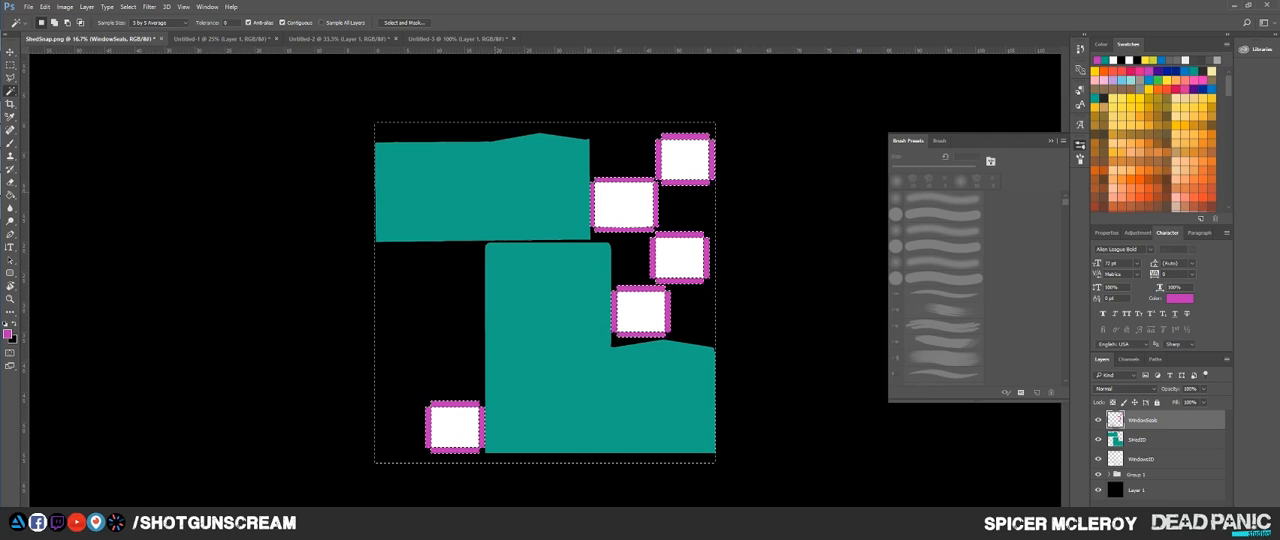
right_click(10, 90)
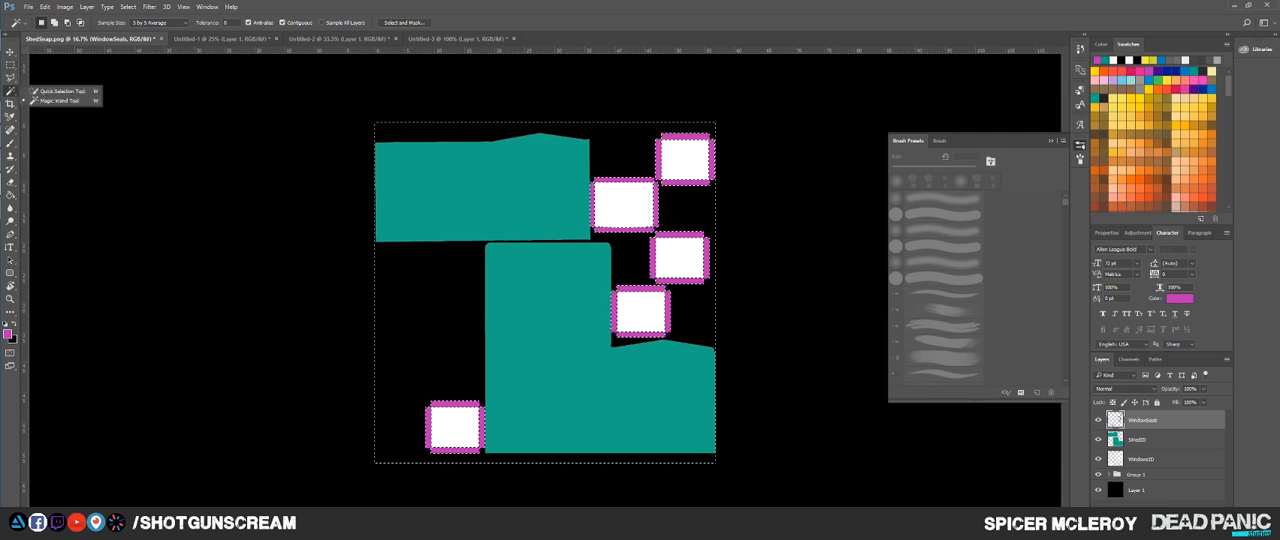
key("ctrl+d")
left_click(424, 308)
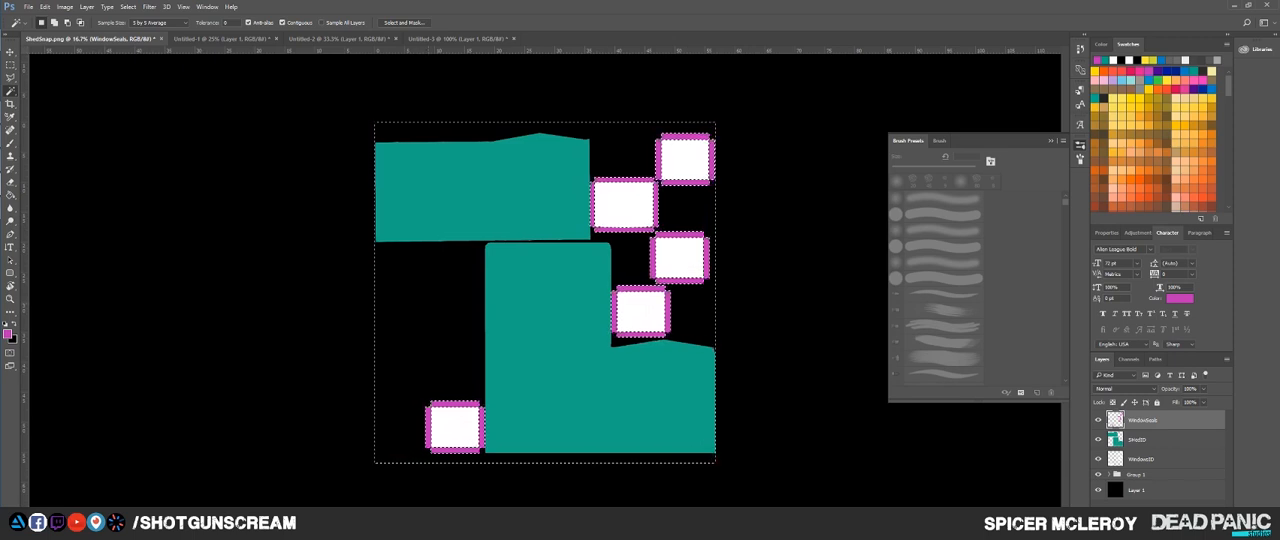
left_click(1146, 514)
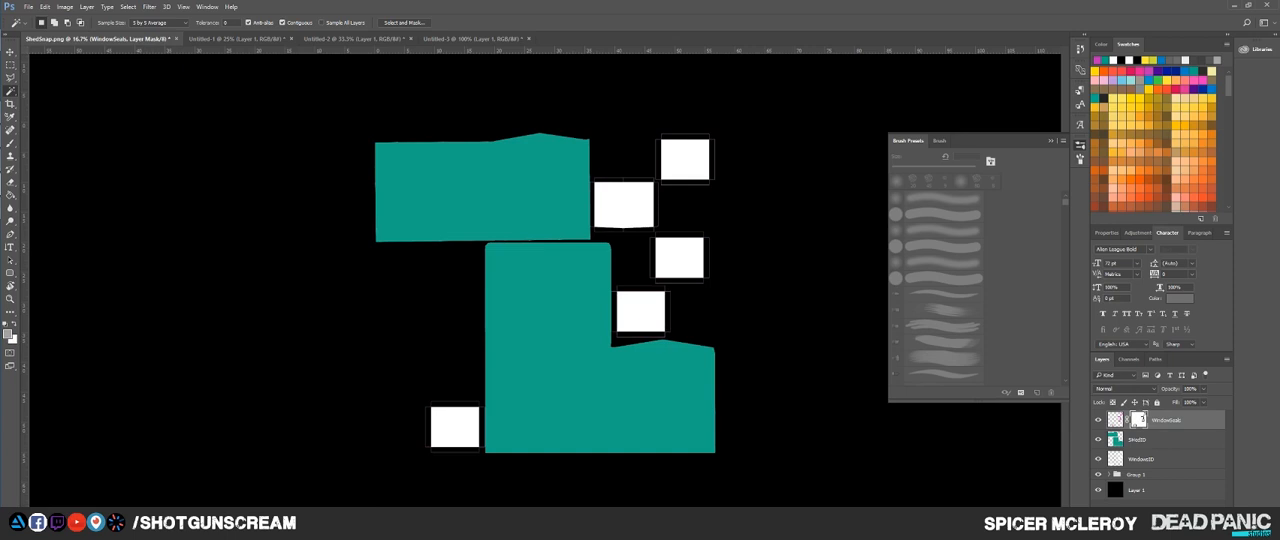
key("ctrl+i")
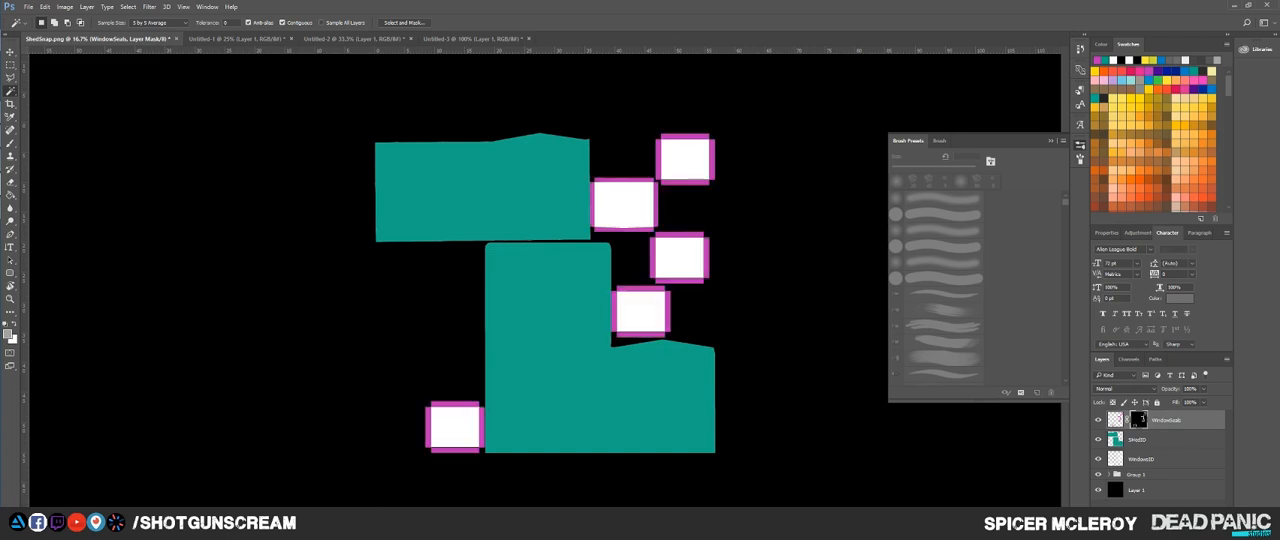
Step: Load the outline of the teal shed shells as a selection and add it as a mask on the ShedID layer
left_click(1138, 440)
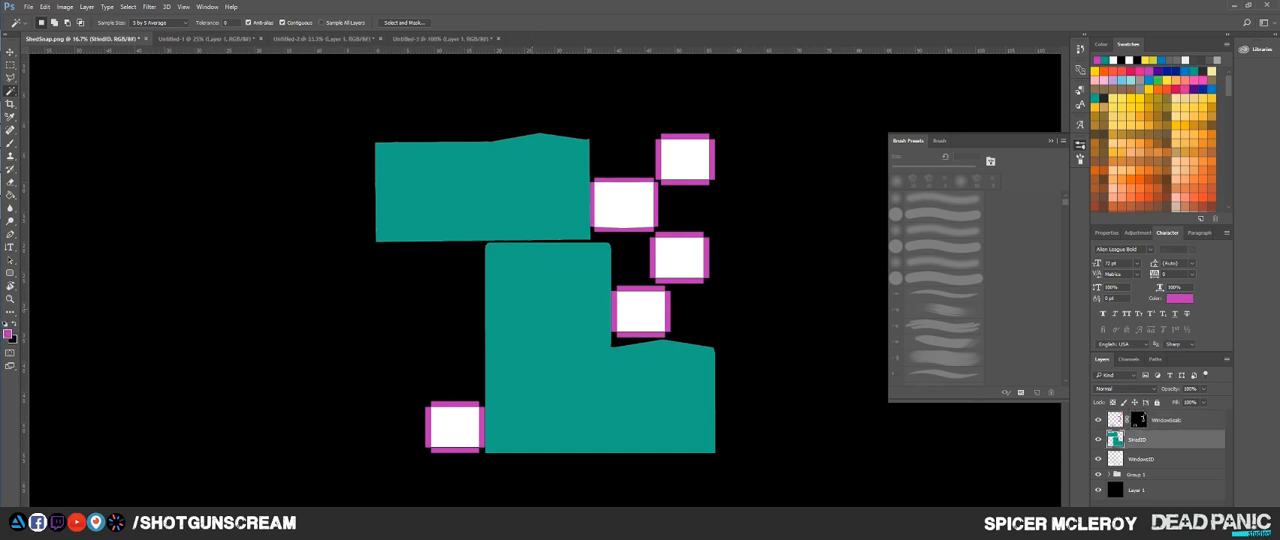
left_click(1115, 440, "ctrl")
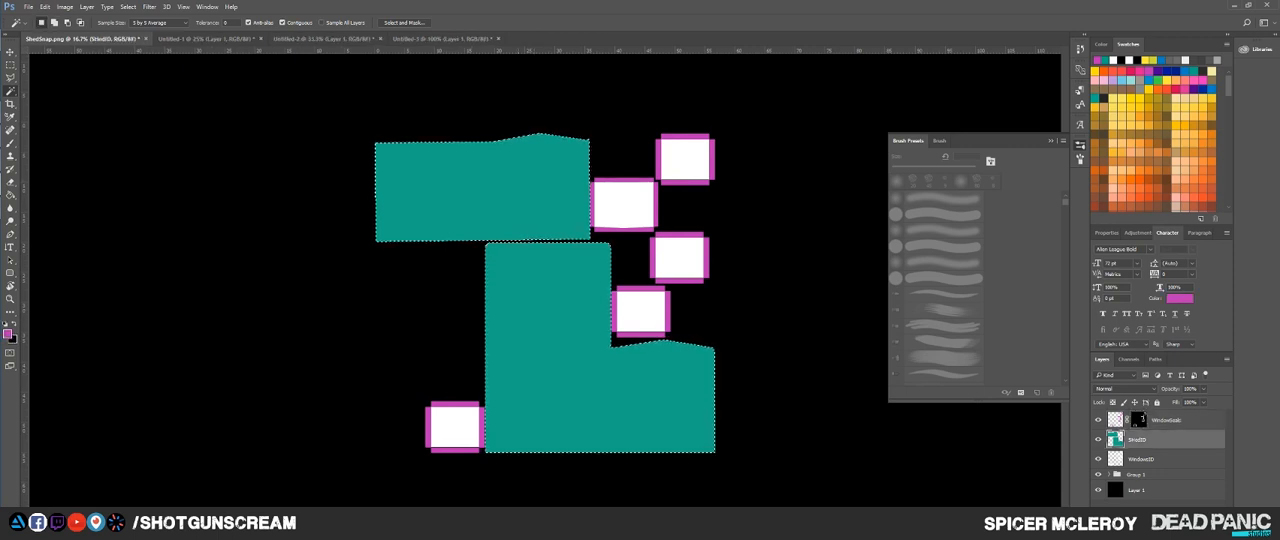
left_click(1155, 513)
Step: Magic-wand all five white window shells on the window ID layer and add a layer mask from the selection
left_click(1141, 459)
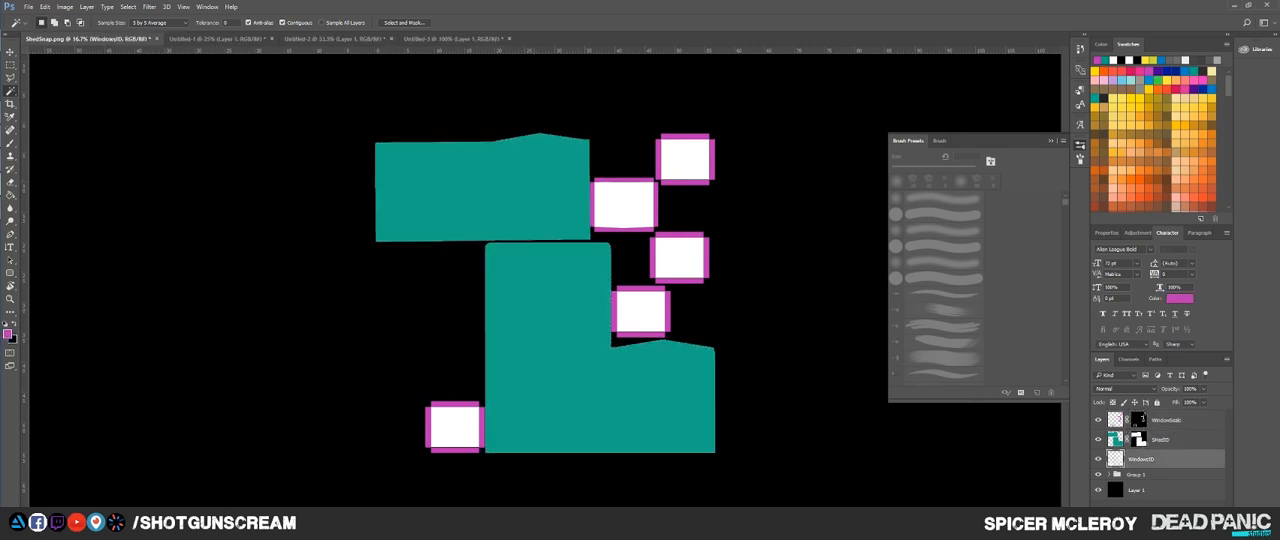
left_click(645, 311)
left_click(679, 258, "shift")
left_click(684, 160, "shift")
left_click(631, 204, "shift")
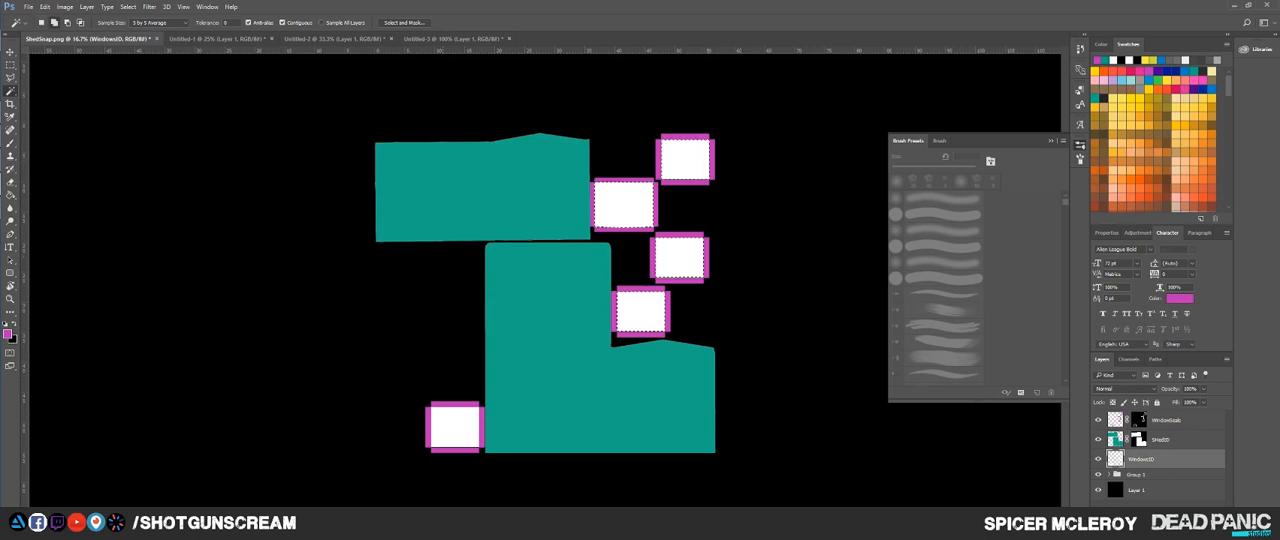
left_click(455, 427, "shift")
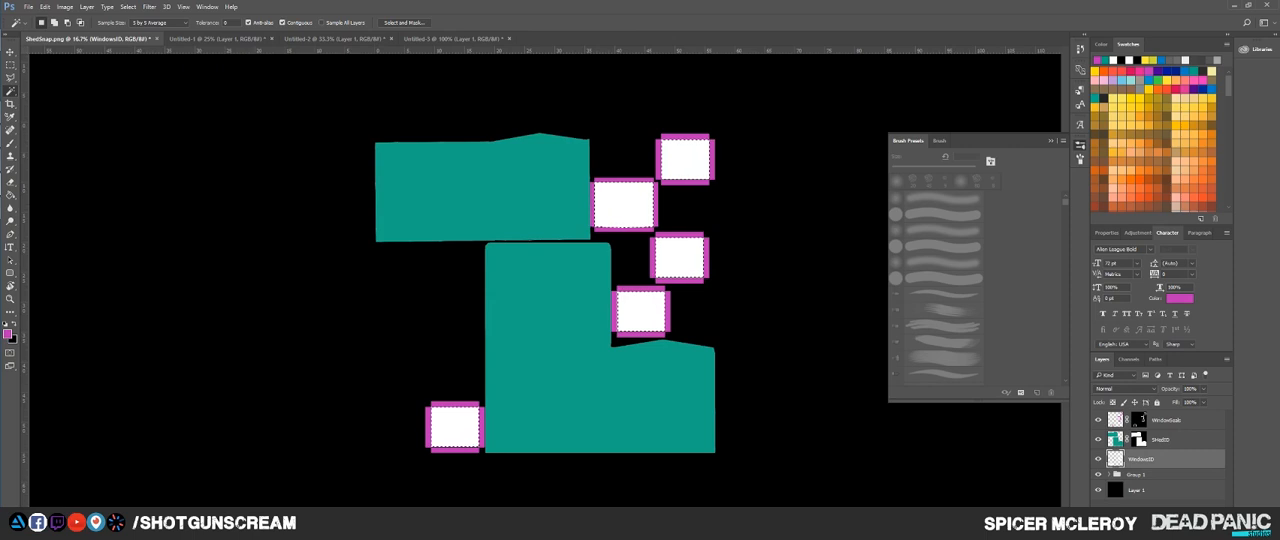
left_click(1152, 514)
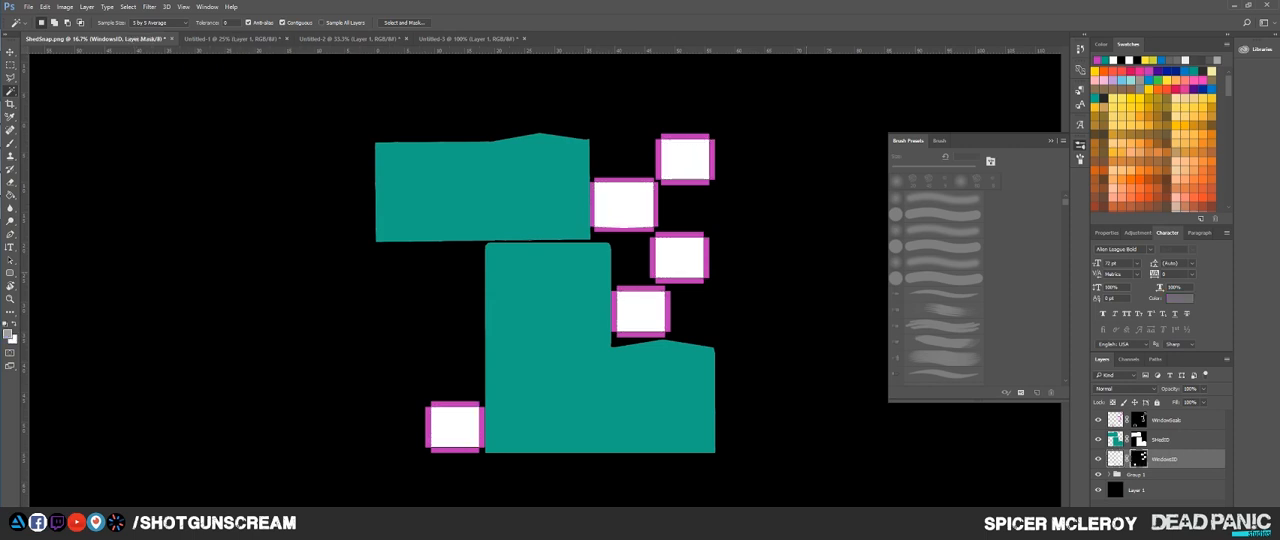
Step: Paste the corrugated metal texture, place it as the topmost layer and copy the ShedID layer's mask onto it
key("ctrl+v")
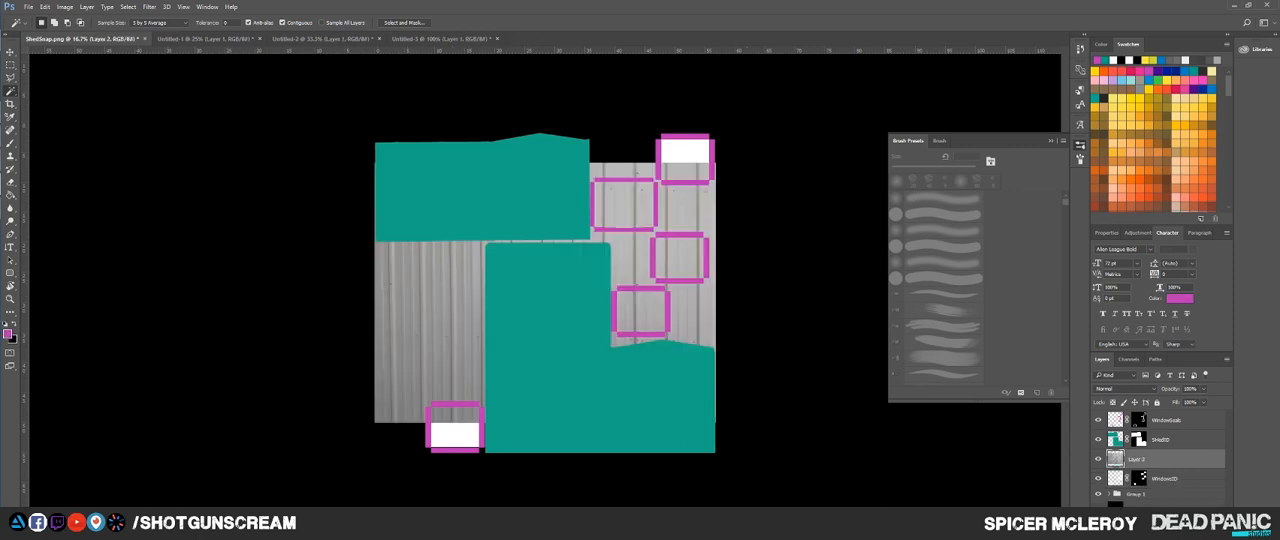
left_click_drag(1152, 459, 1152, 413)
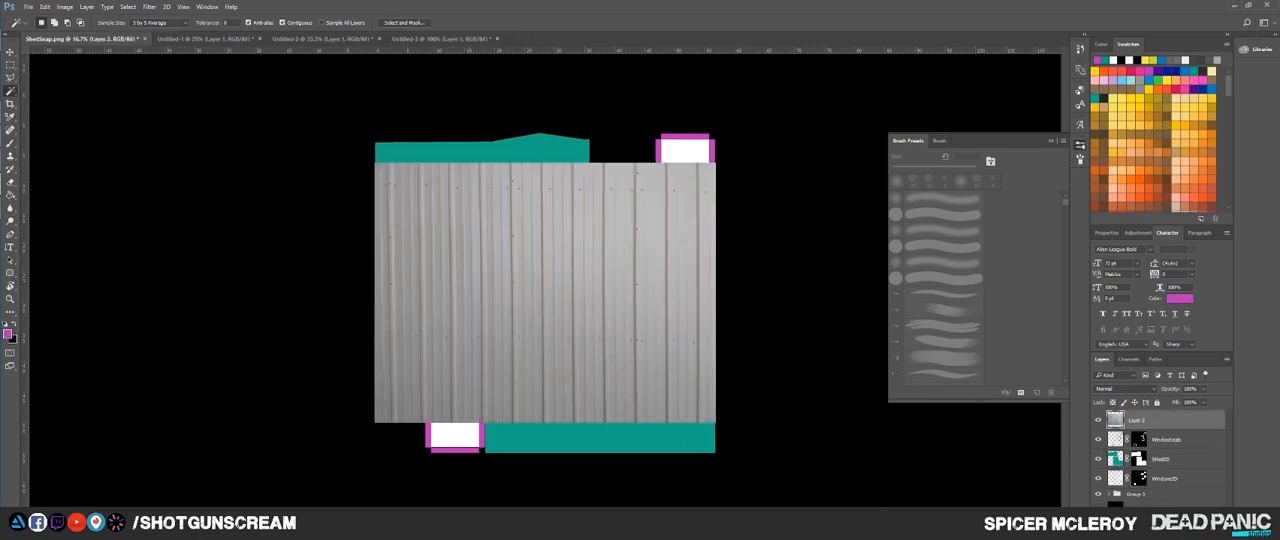
left_click_drag(1139, 459, 1141, 421)
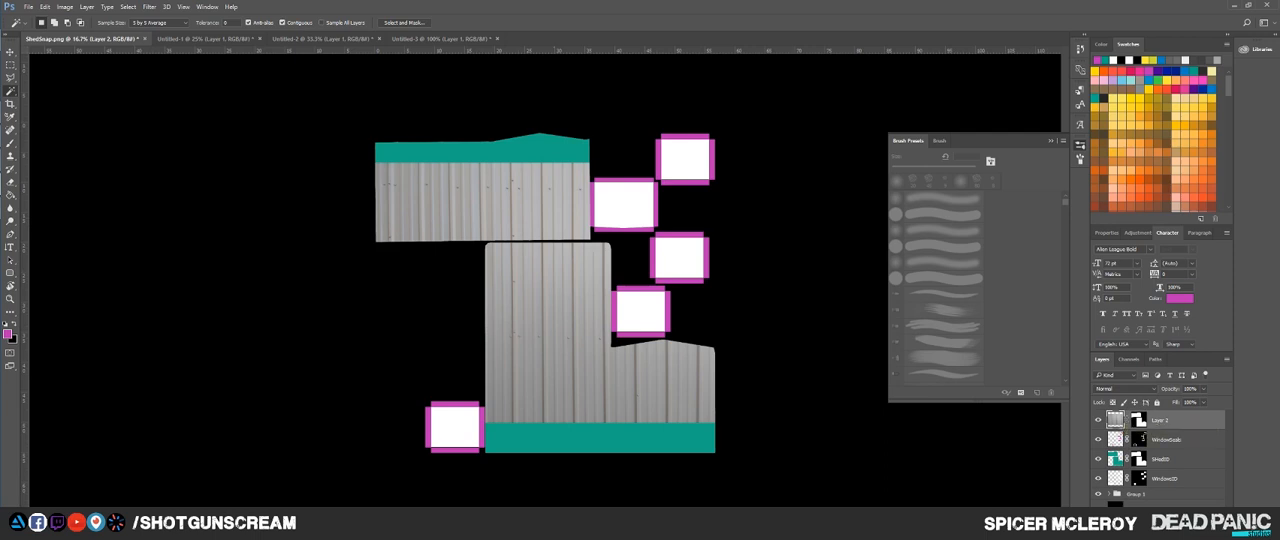
Step: Move the corrugated metal layer onto the upper shed shell, then scale and vertically squash it to fit that shell
key("v")
left_click_drag(554, 320, 479, 134)
left_click_drag(479, 142, 561, 293)
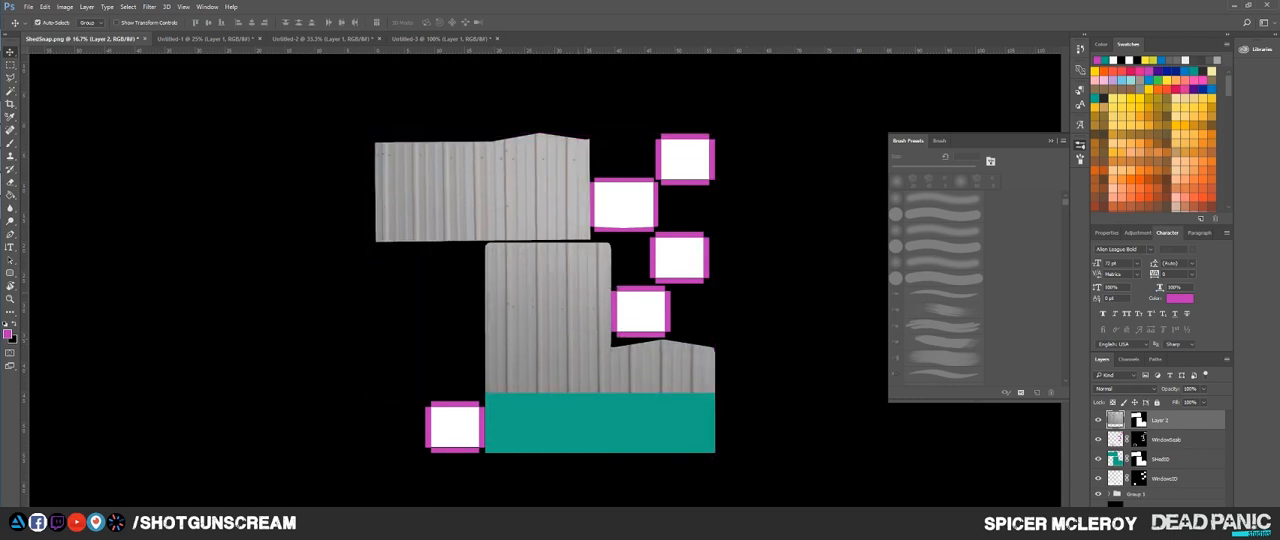
key("ctrl+t")
left_click_drag(715, 392, 544, 196)
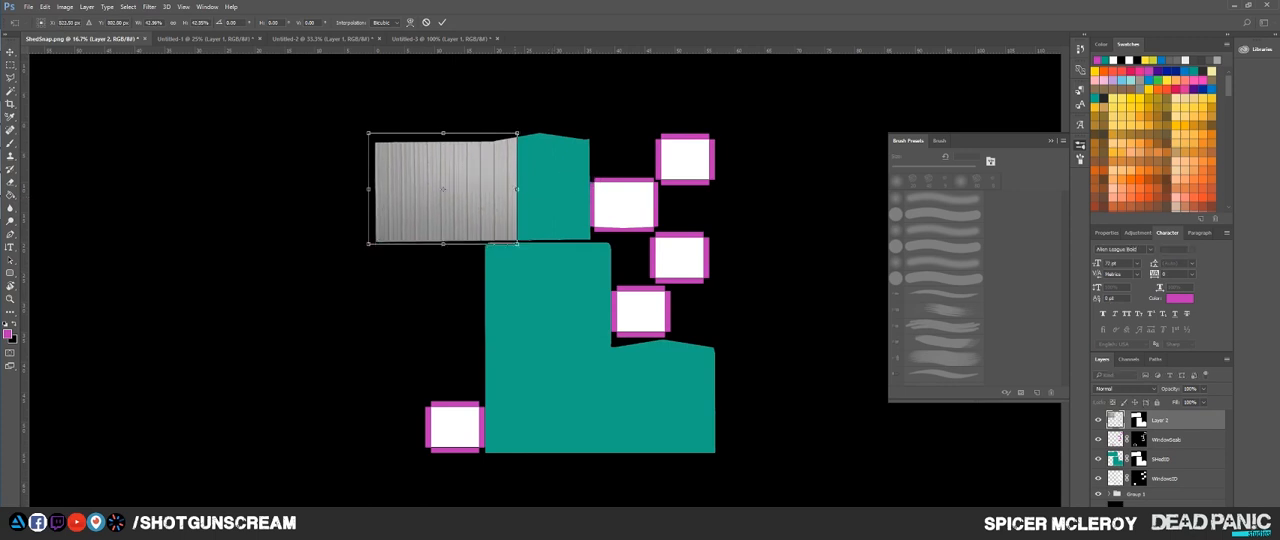
left_click_drag(517, 243, 594, 301)
mouse_move(540, 261)
left_mouse_down()
mouse_move(553, 261)
mouse_move(541, 262)
left_mouse_up()
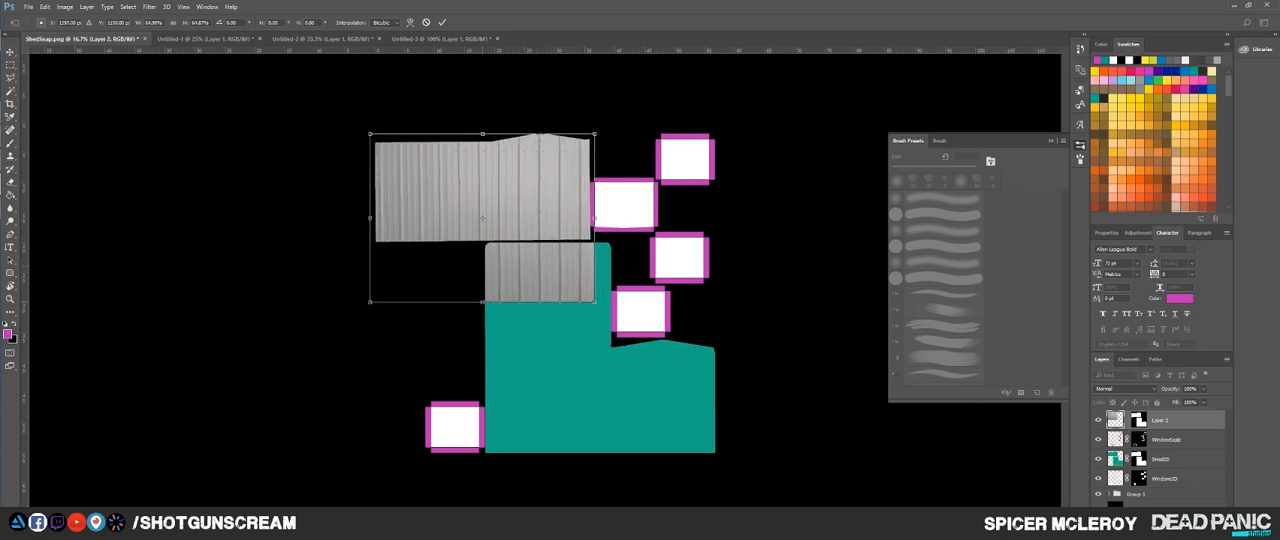
left_click_drag(482, 301, 483, 244)
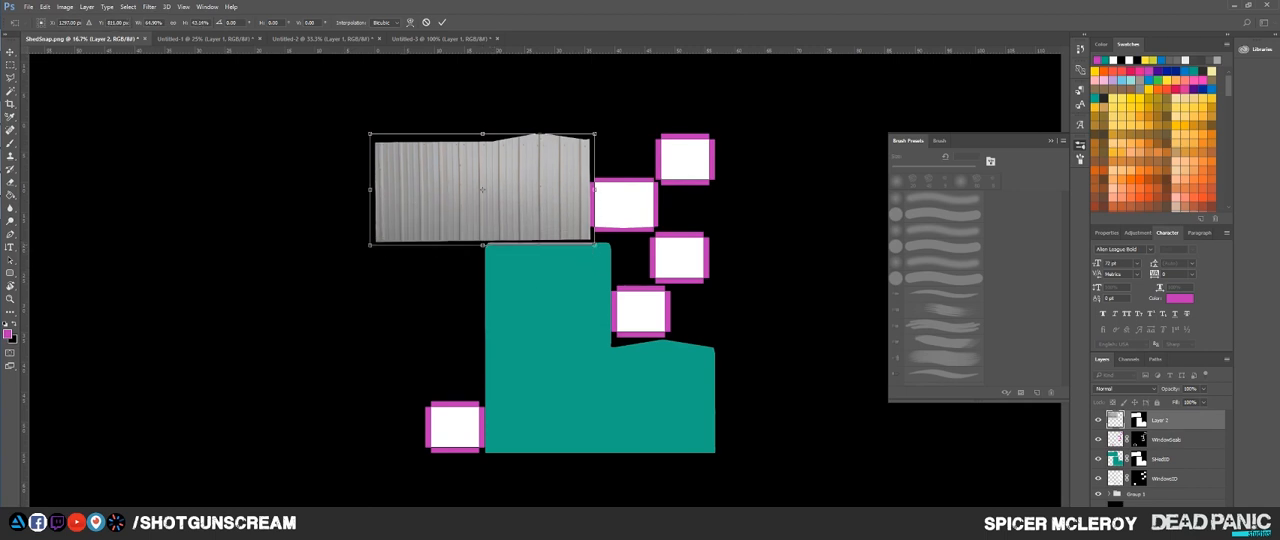
key("Return")
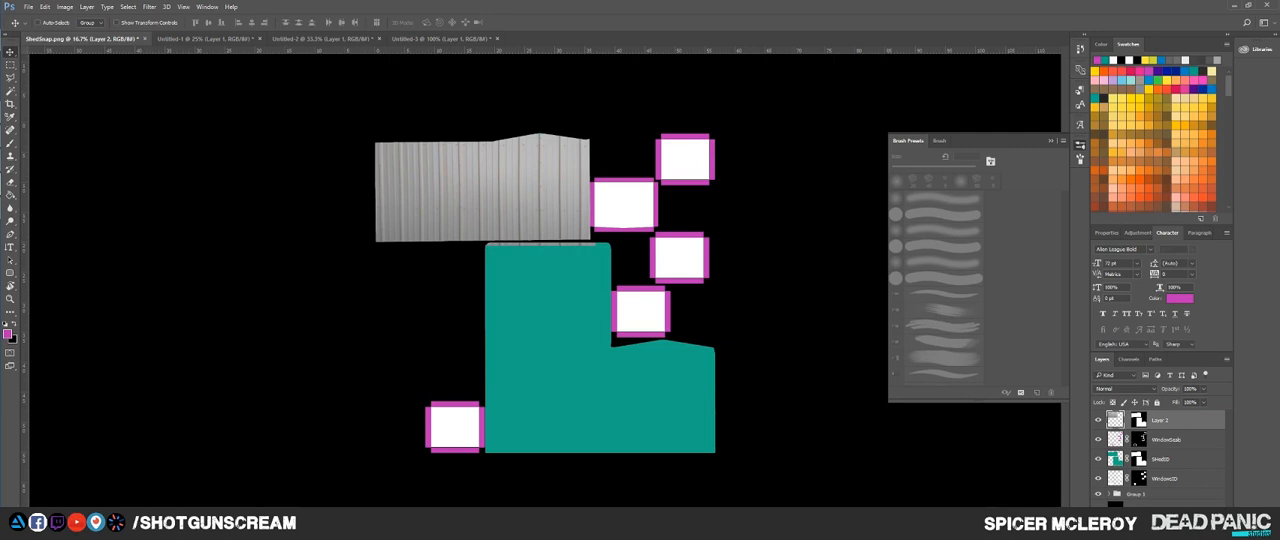
Step: Paste the corrugated metal again as a new layer, copy the shed mask onto it and move it over the lower shell
key("ctrl+v")
left_click_drag(1139, 440, 1150, 421)
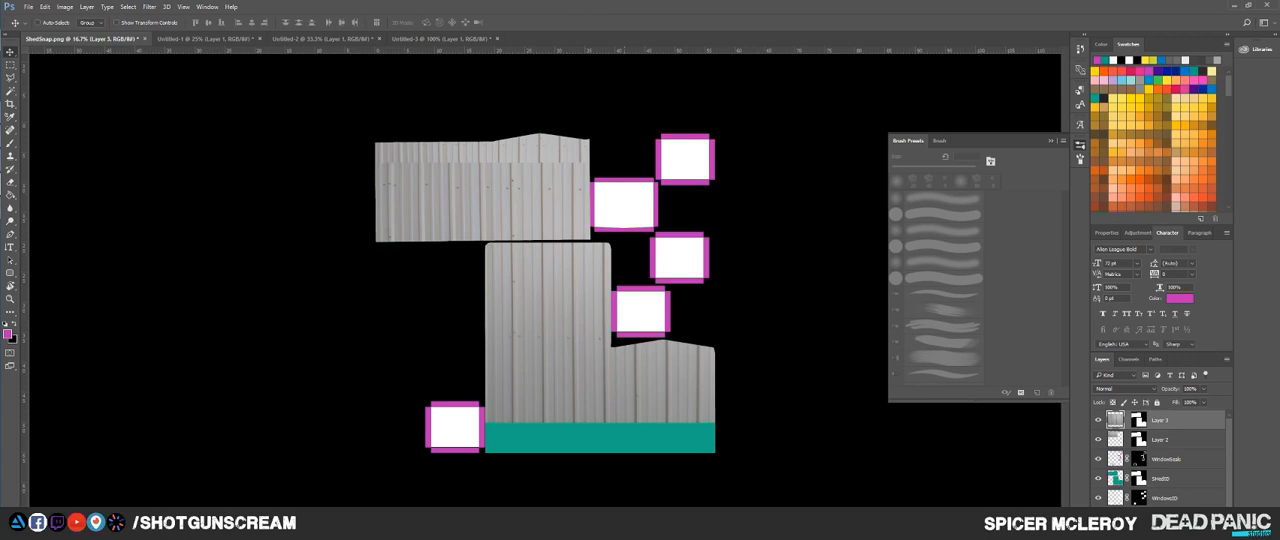
left_click_drag(630, 345, 654, 377)
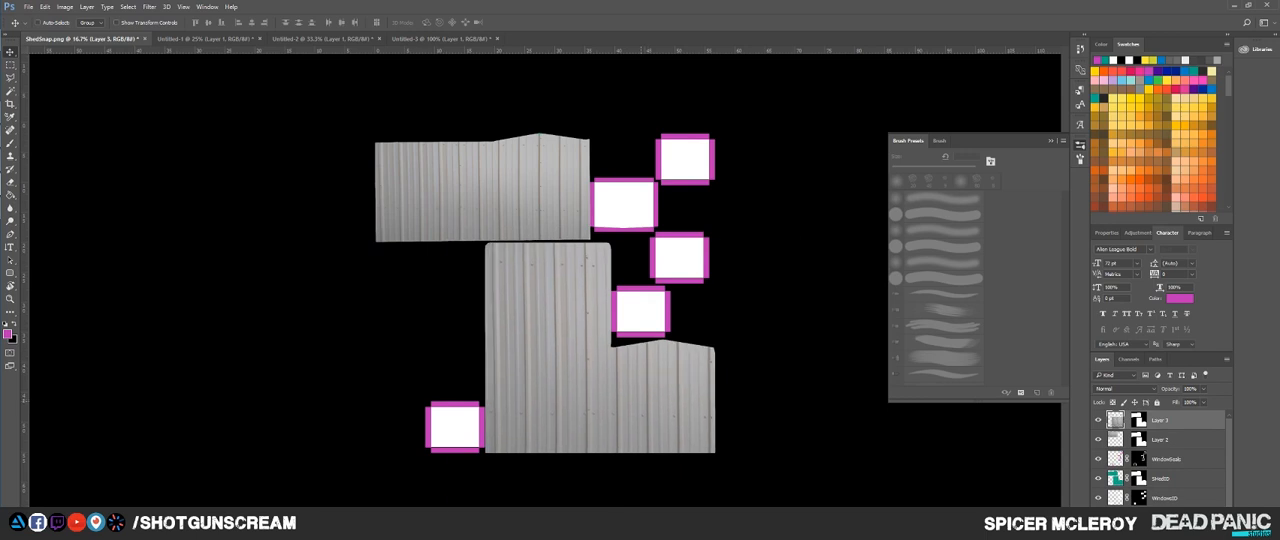
Step: Scale the second corrugated metal layer down so its edges fit the lower shed shell
key("ctrl+t")
left_click_drag(796, 500, 669, 405)
left_click_drag(590, 380, 638, 427)
left_click_drag(496, 289, 432, 241)
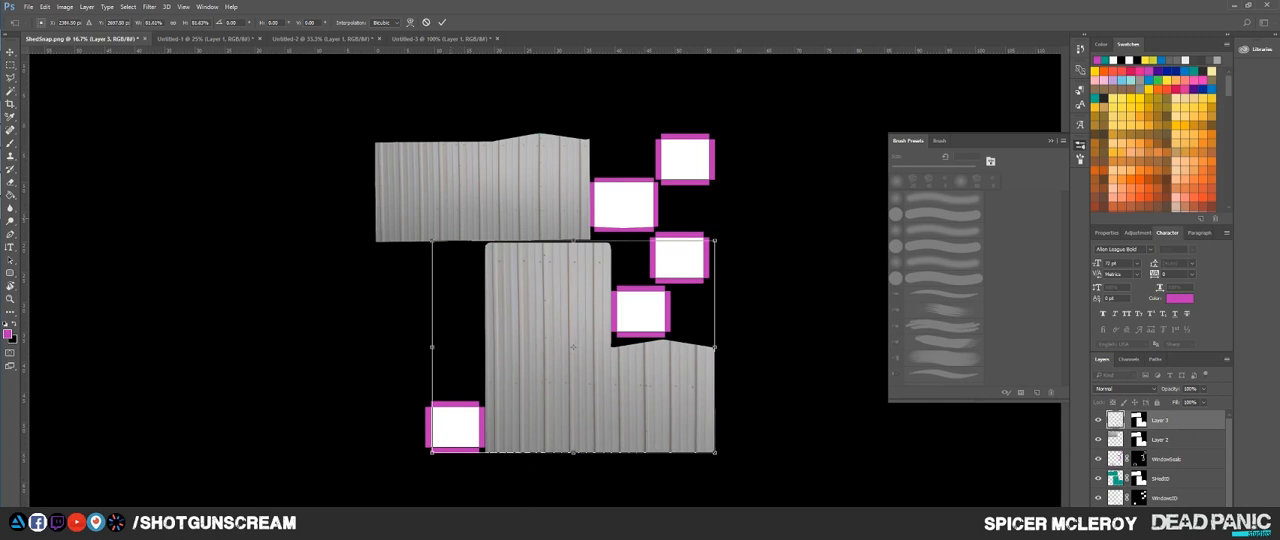
key("Return")
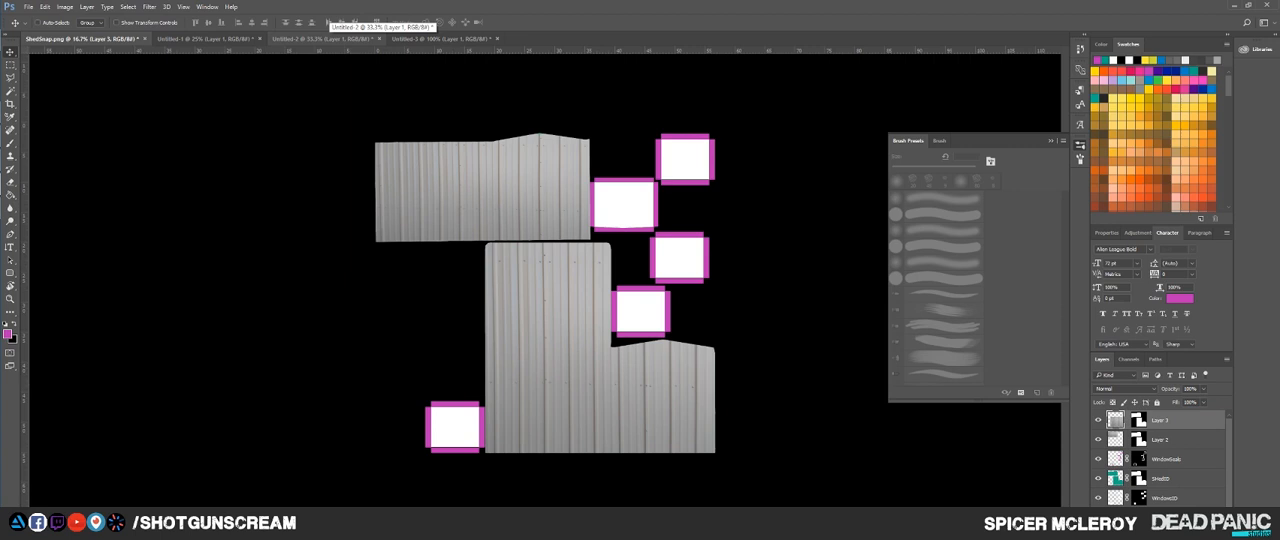
Step: Switch to the white shed photo document and try a rectangular selection around its shuttered window
left_click(440, 38)
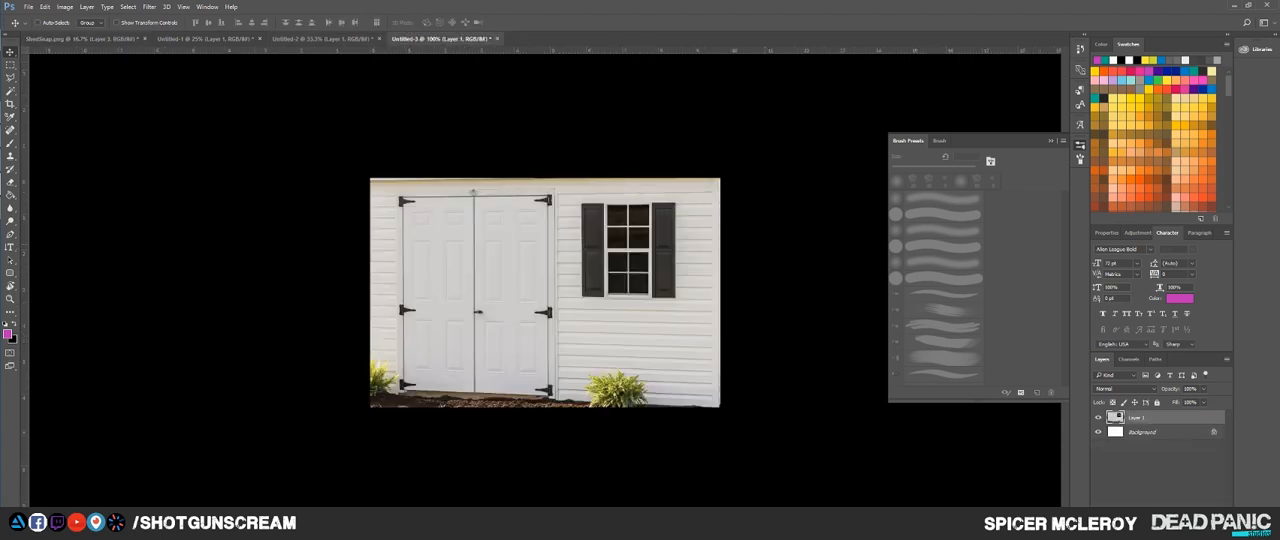
key("m")
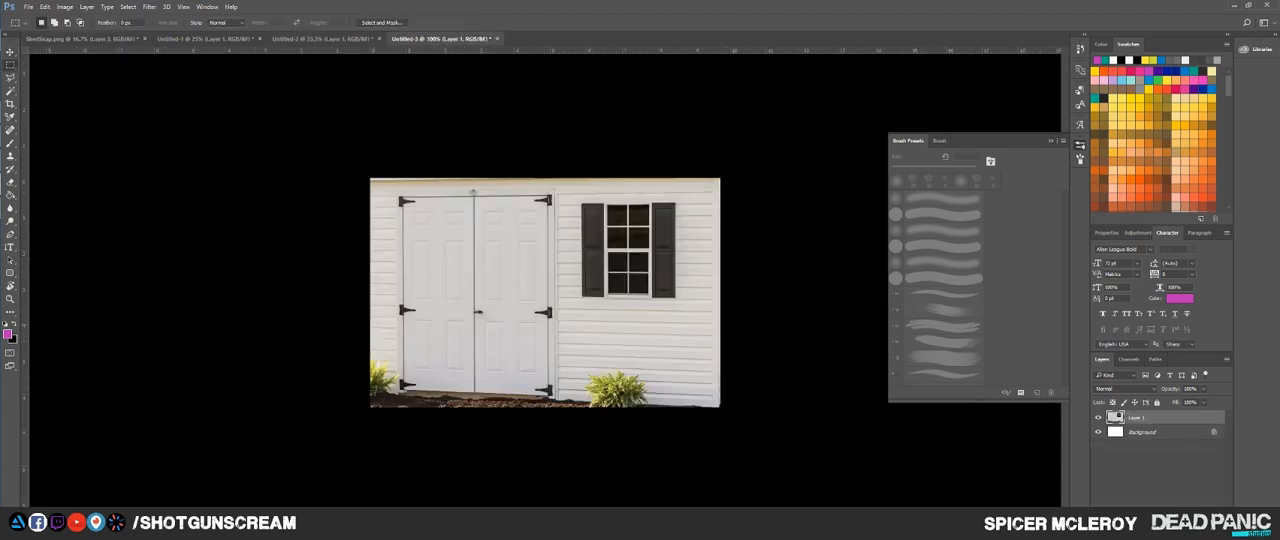
left_click_drag(578, 200, 679, 310)
key("ctrl+d")
left_click(1158, 468)
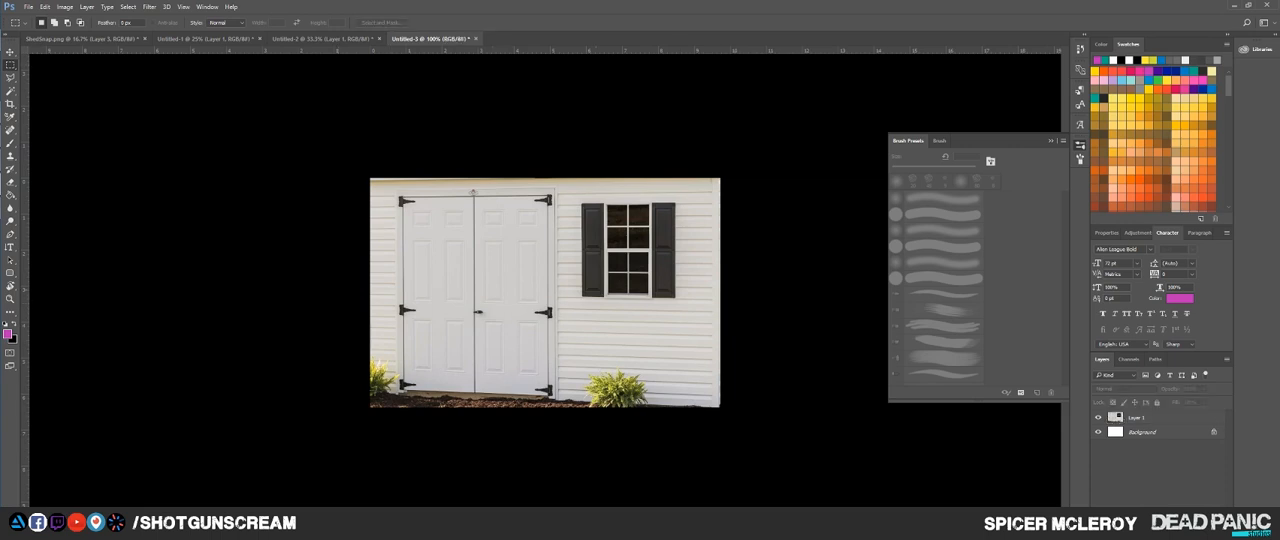
Step: Transform the shed photo layer in perspective, adjusting its left edge slightly to level the siding and door lines
left_click(1158, 418)
key("ctrl+t")
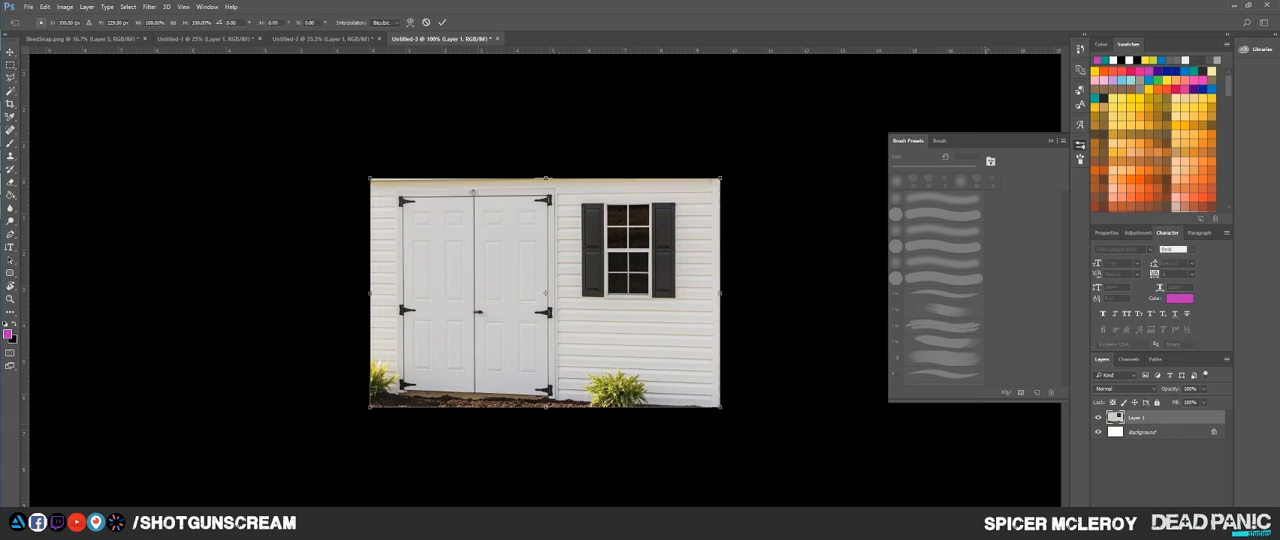
right_click(577, 328)
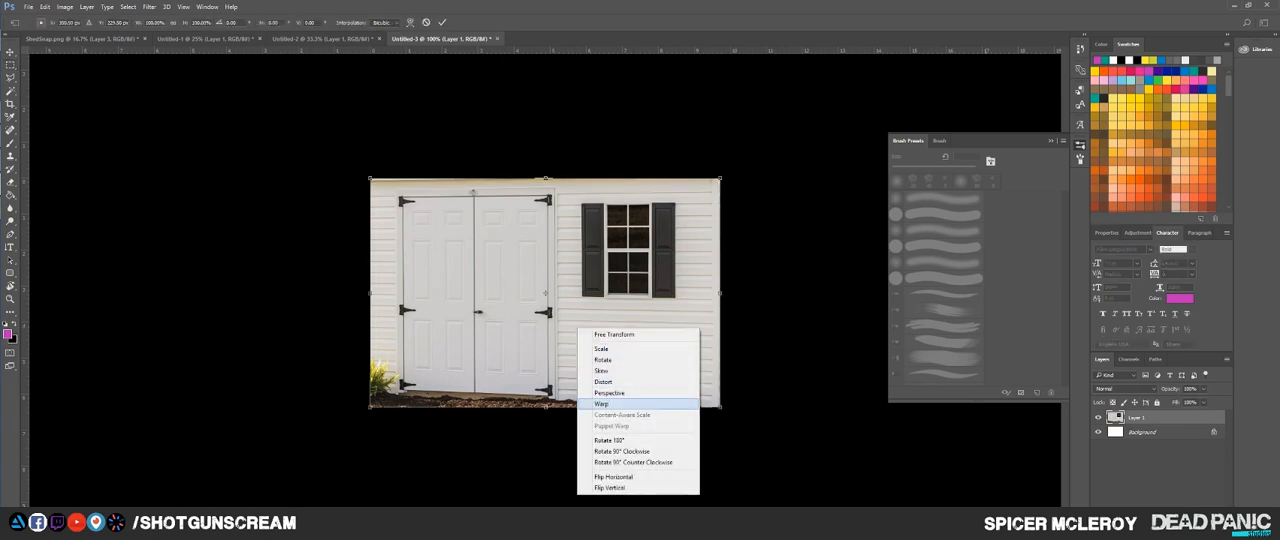
left_click(614, 392)
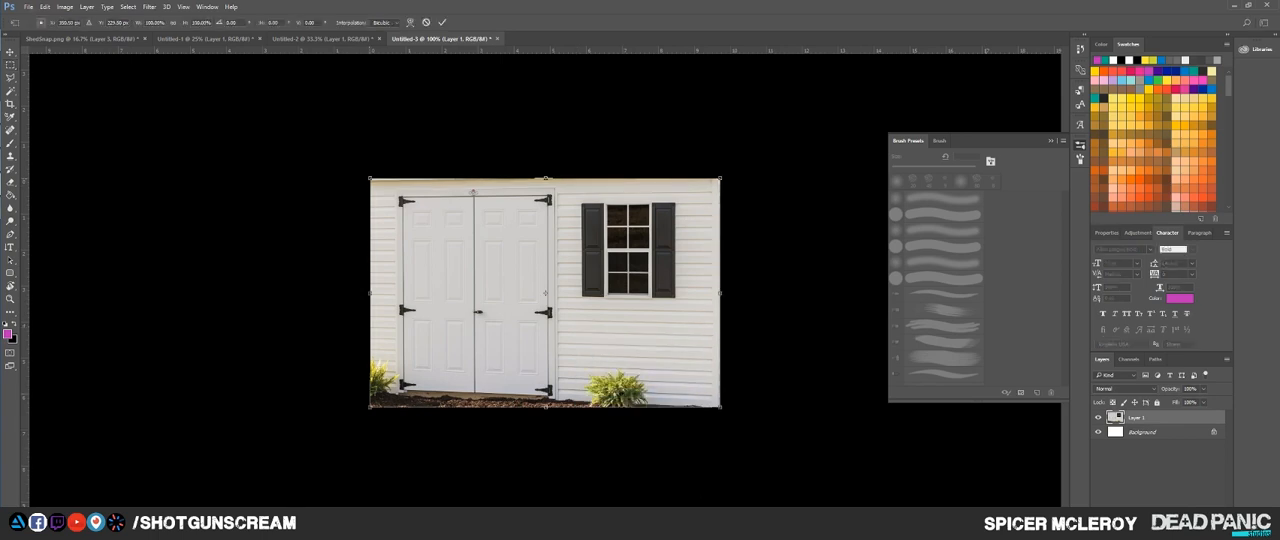
left_click_drag(370, 179, 370, 175)
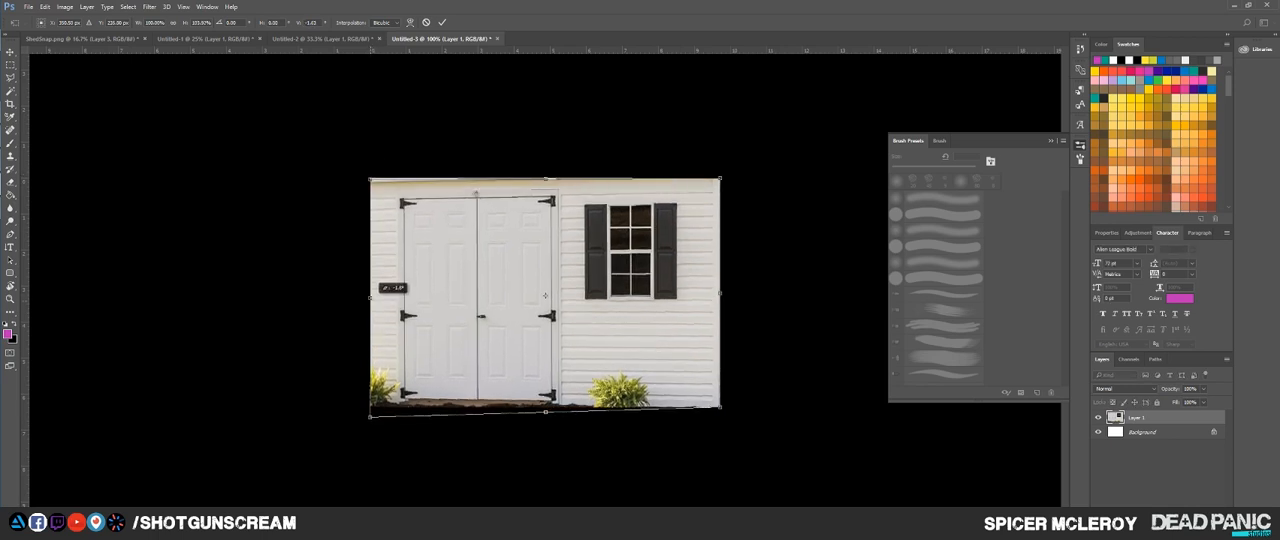
key("Return")
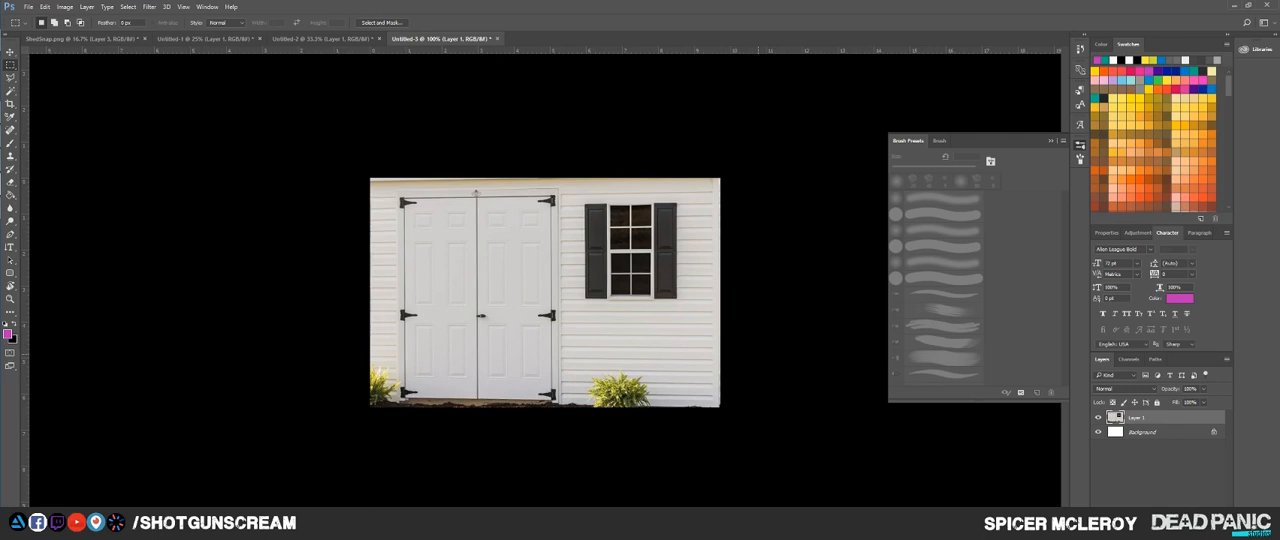
Step: Transform the shed photo once more, shifting its upper right corner slightly down to straighten the window
key("ctrl+t")
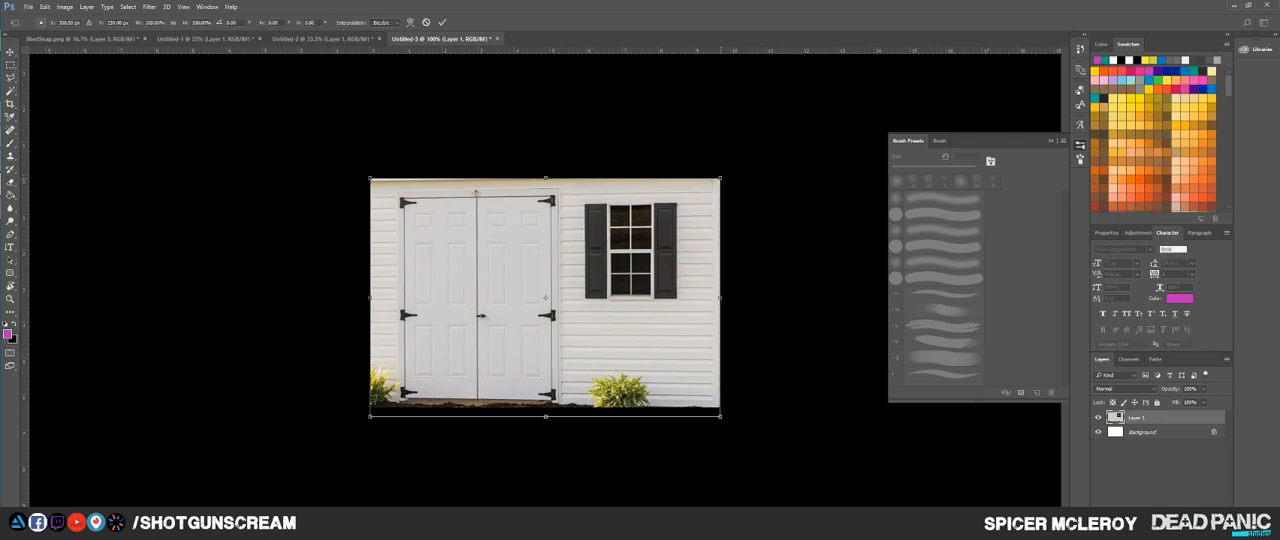
left_click_drag(720, 178, 720, 181)
key("Return")
left_click_drag(330, 48, 432, 40)
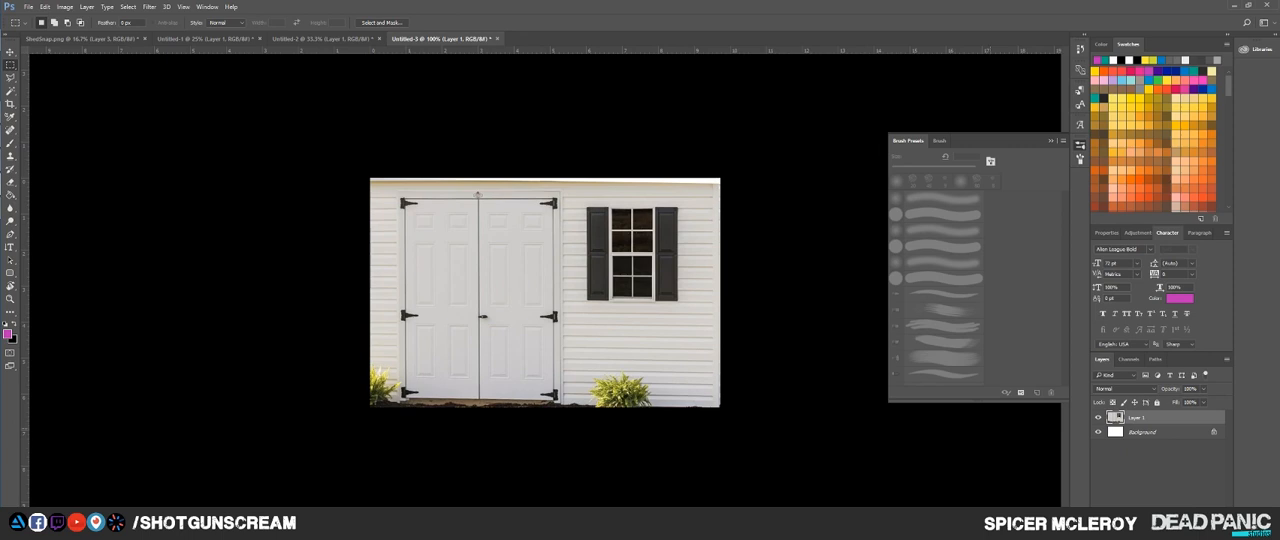
Step: Copy the entire straightened shed photo and paste it into ShedSnap.png as a new layer
key("ctrl+a")
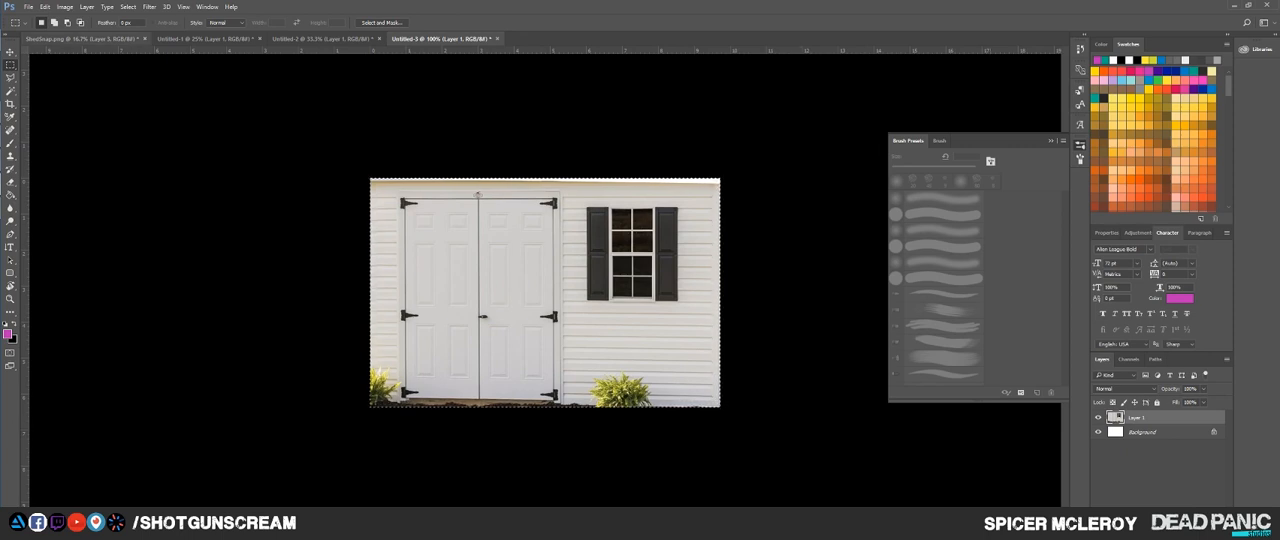
left_click(80, 38)
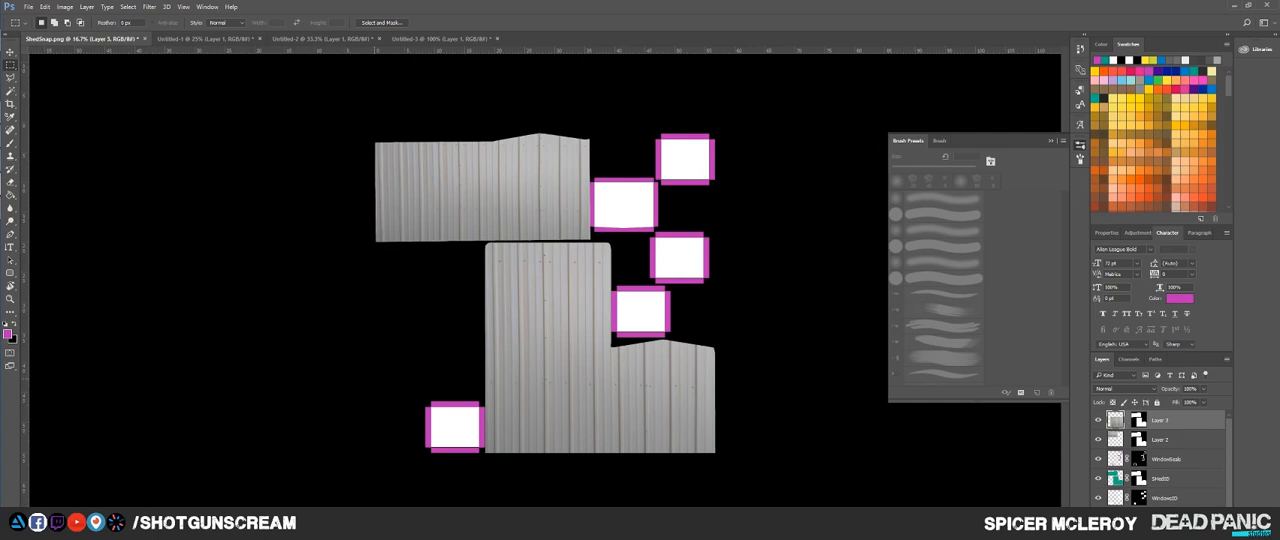
key("ctrl+v")
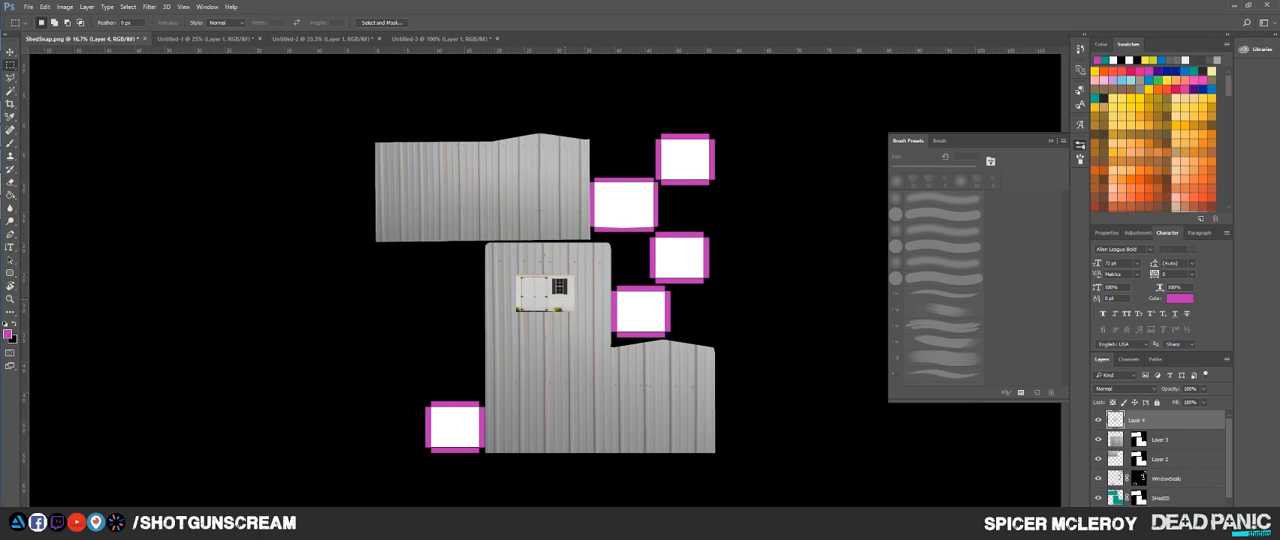
Step: Enlarge the pasted shed photo, lower its opacity and align its shuttered window over the window shell just above the lower gable
key("ctrl+t")
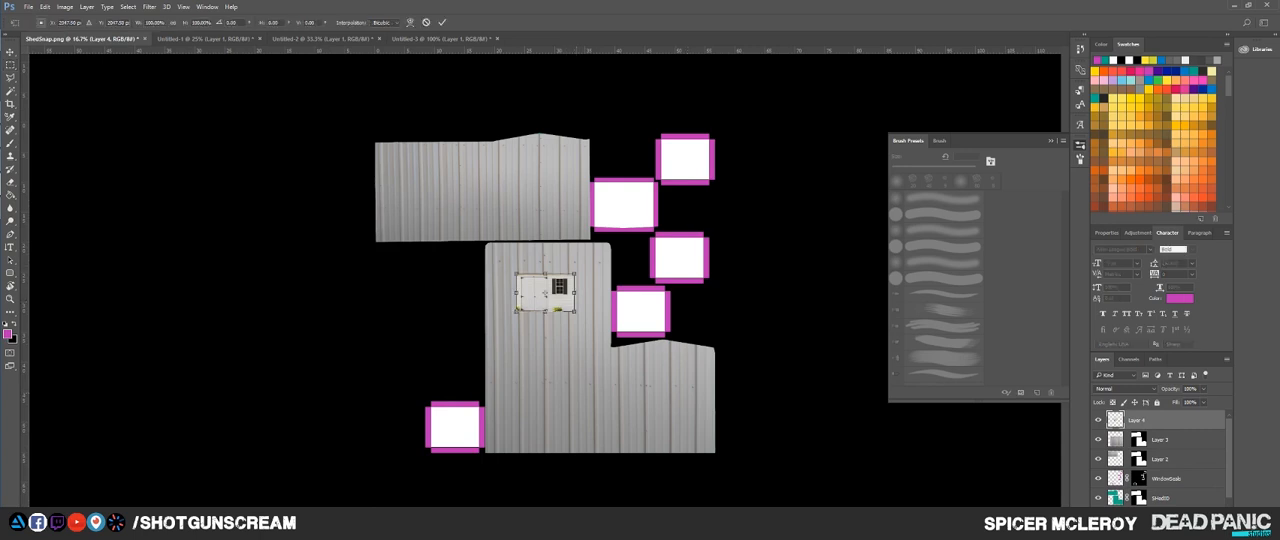
left_click_drag(575, 274, 646, 224)
left_click_drag(602, 295, 630, 331)
key("8")
key("4")
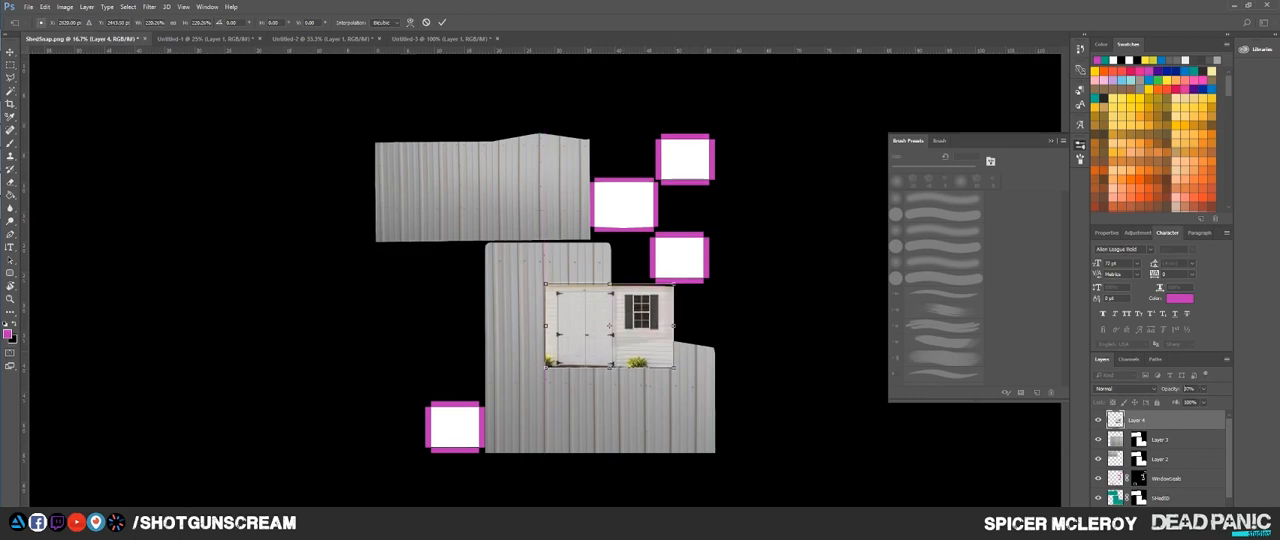
scroll(646, 329, "up", 3)
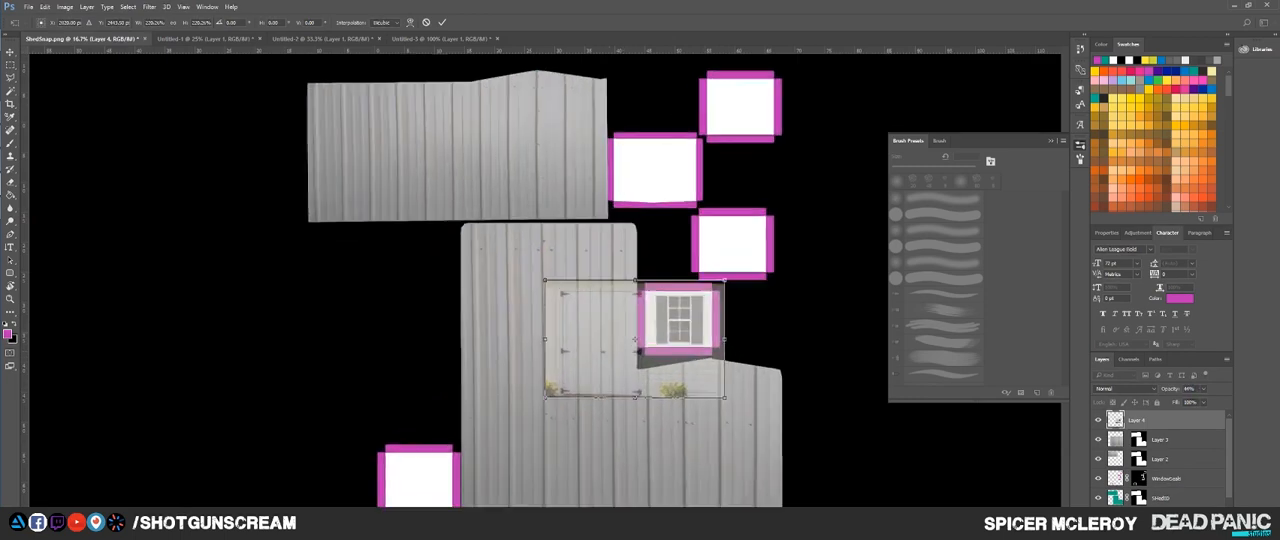
left_click_drag(727, 191, 777, 160)
left_click_drag(713, 274, 685, 288)
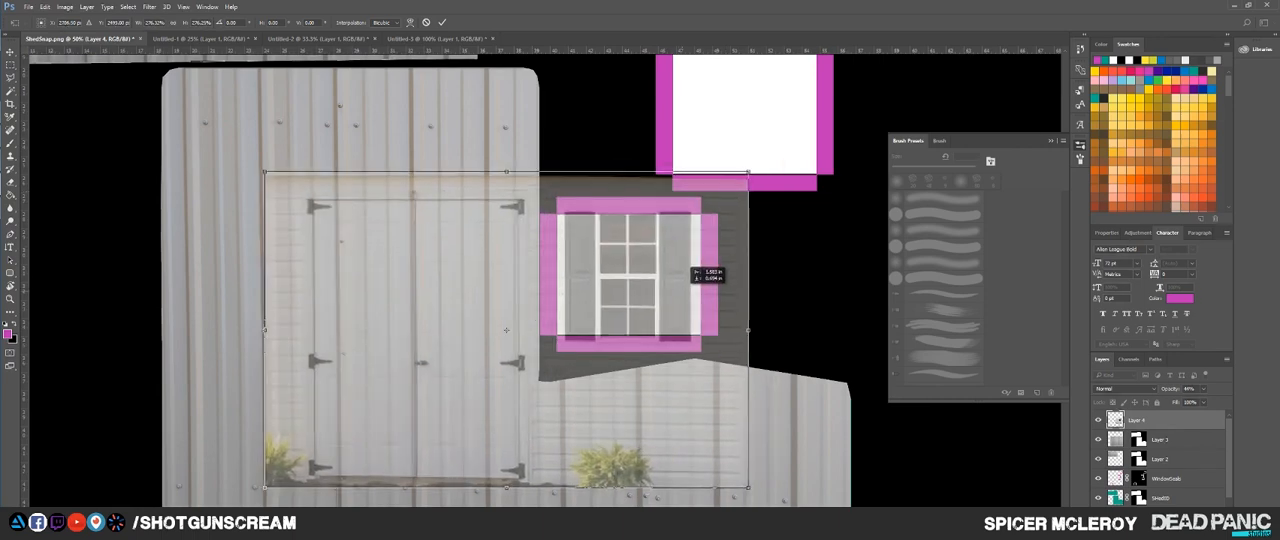
Step: Rotate the shed photo 90° counterclockwise and stretch it until the shuttered window fills the white window shell
left_click_drag(772, 230, 415, 75)
left_click_drag(515, 249, 692, 312)
left_click_drag(684, 154, 684, 176)
left_click_drag(712, 317, 711, 301)
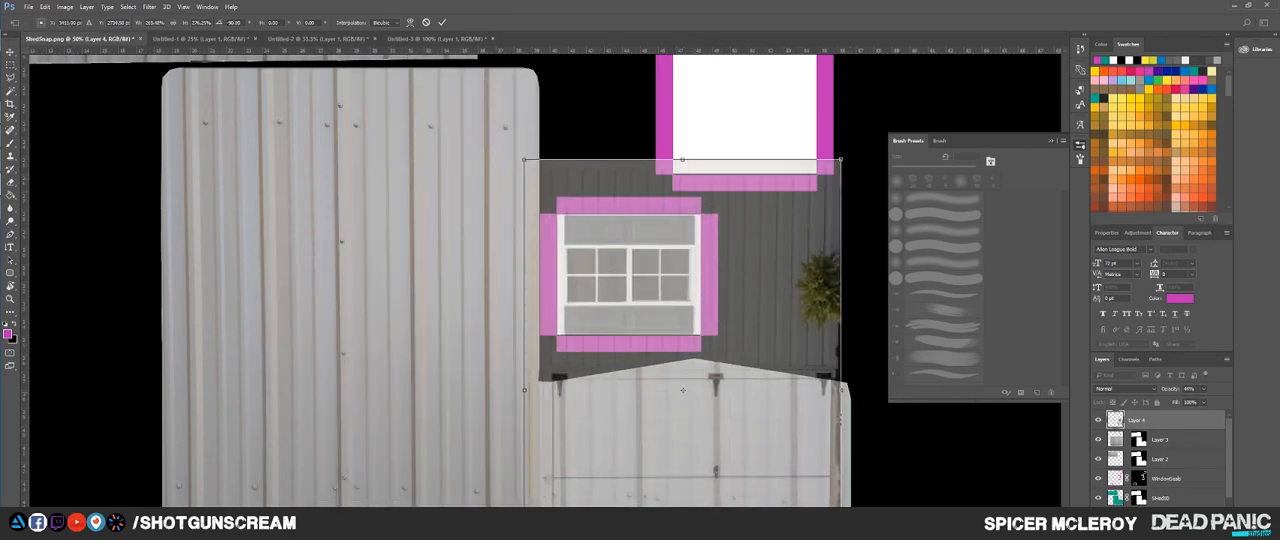
left_click_drag(841, 390, 856, 390)
left_click_drag(764, 338, 768, 339)
key("Return")
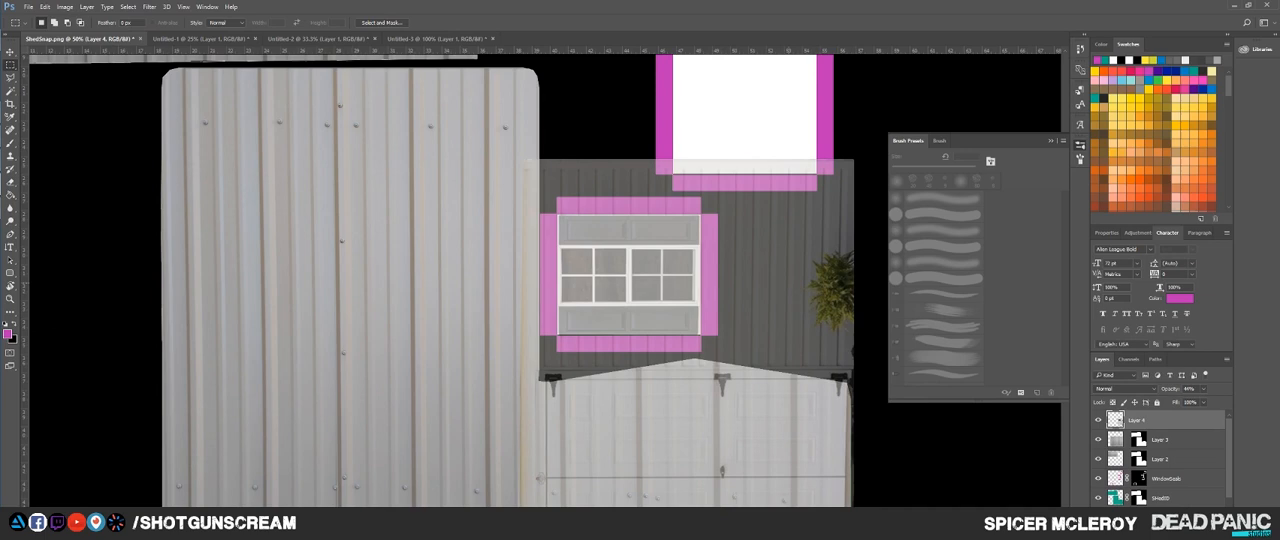
Step: Delete everything on the photo layer outside a rectangle around the window and restore its opacity to 100%
left_click_drag(544, 208, 718, 352)
key("ctrl+shift+i")
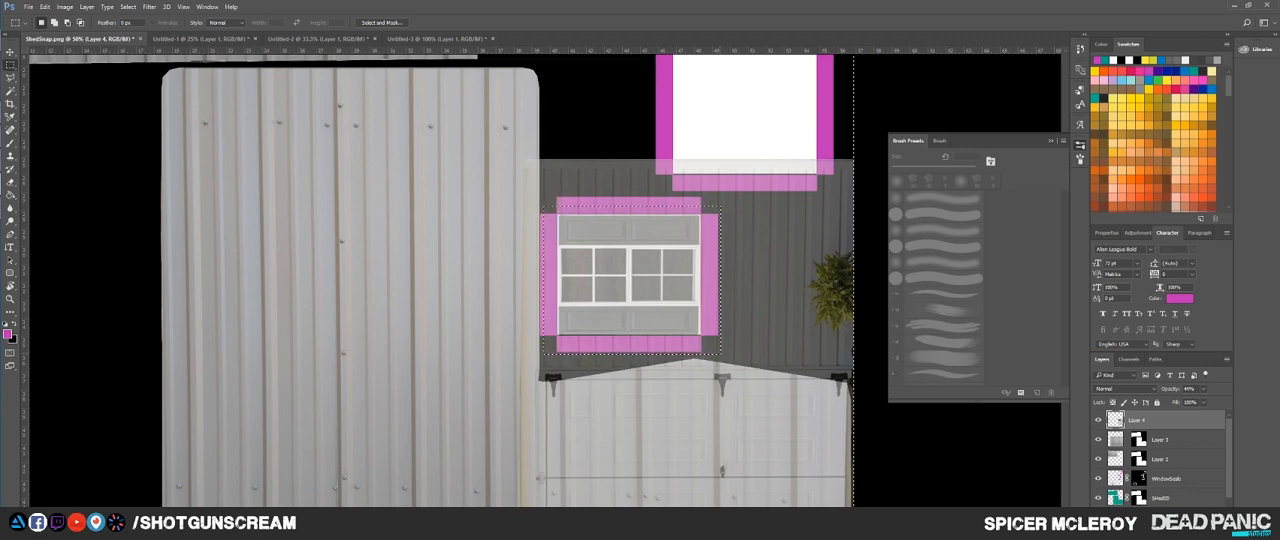
key("Delete")
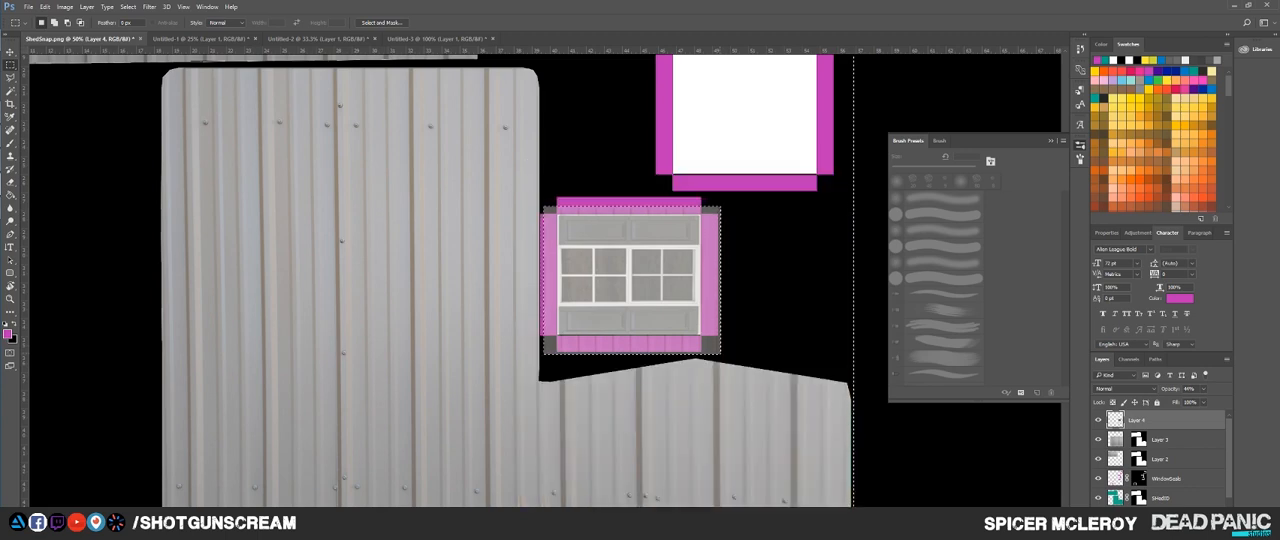
key("ctrl+d")
scroll(654, 366, "down", 3)
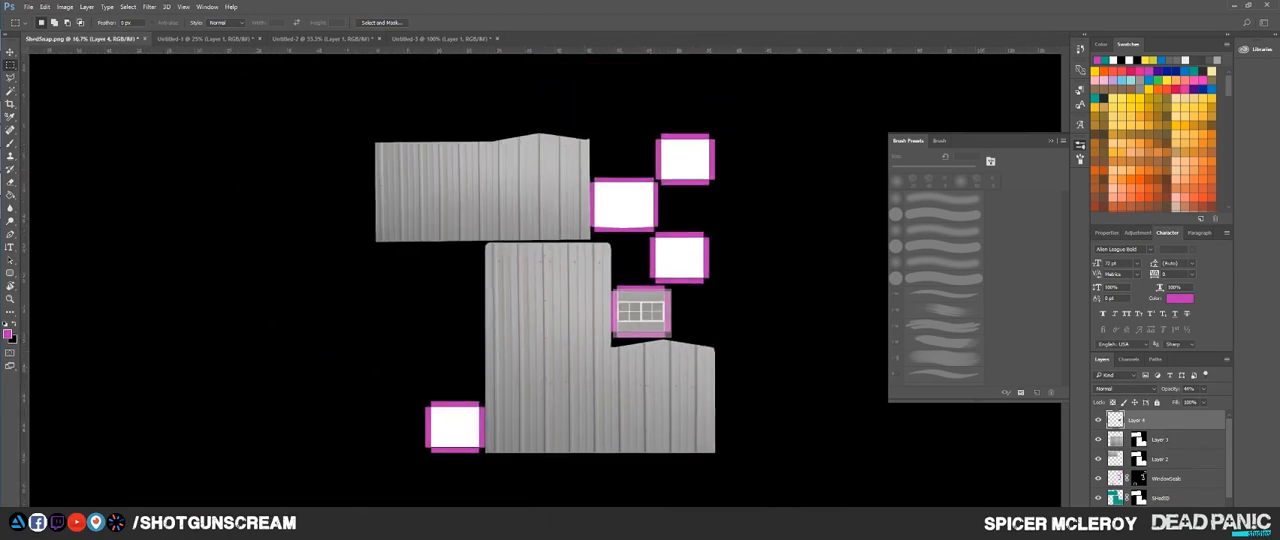
key("0")
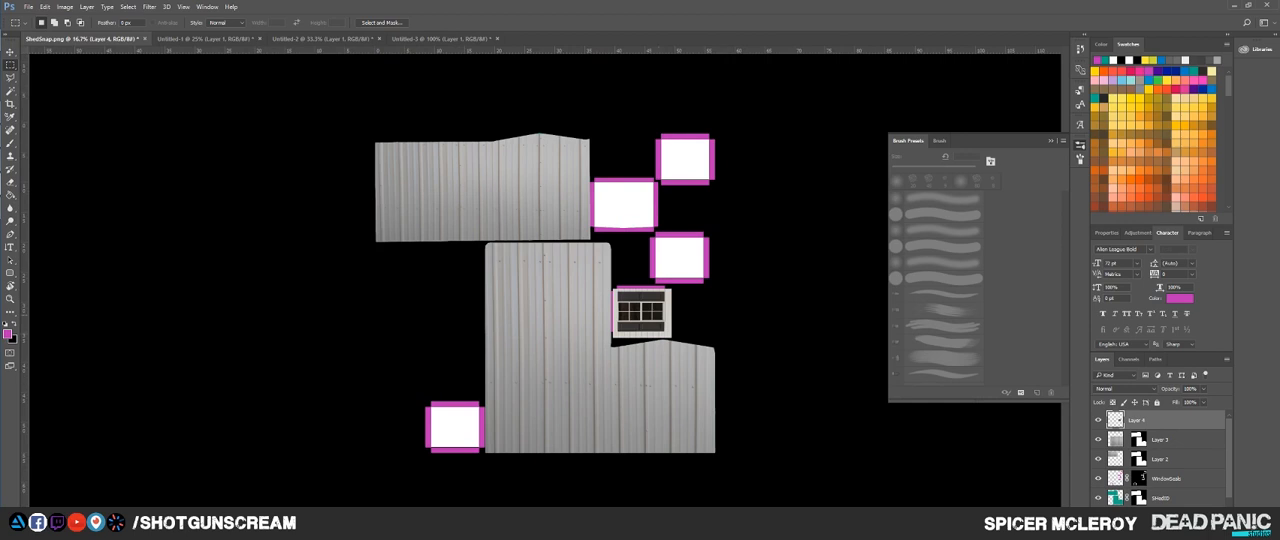
Step: Duplicate the window layer onto three more window shells: the two far-right ones and the one beside the lower shell's bottom corner
key("v")
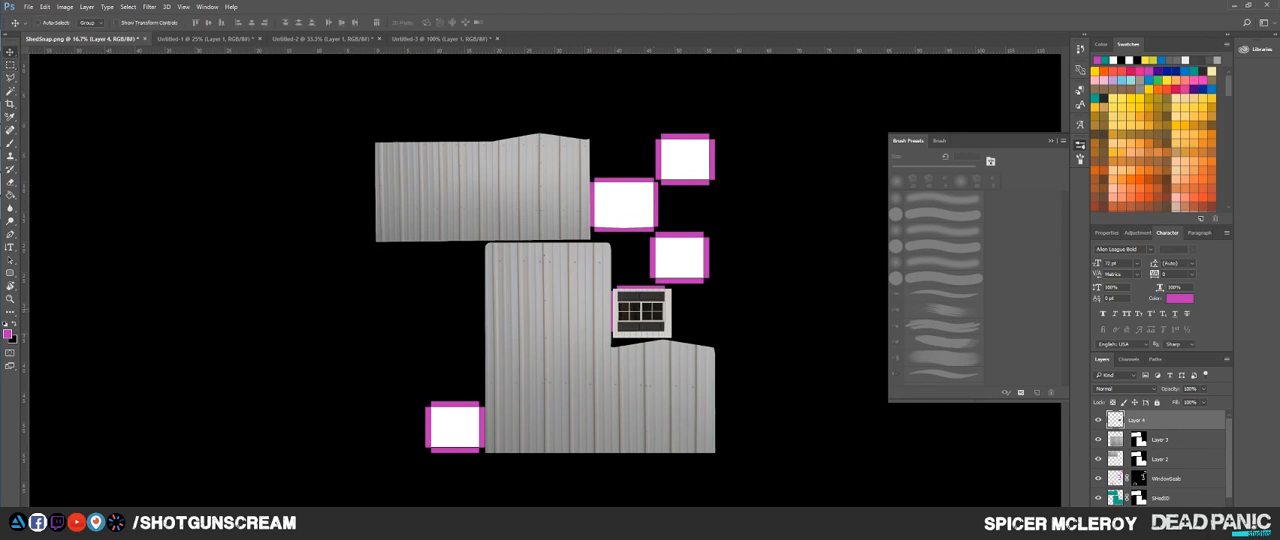
left_click_drag(668, 291, 707, 234)
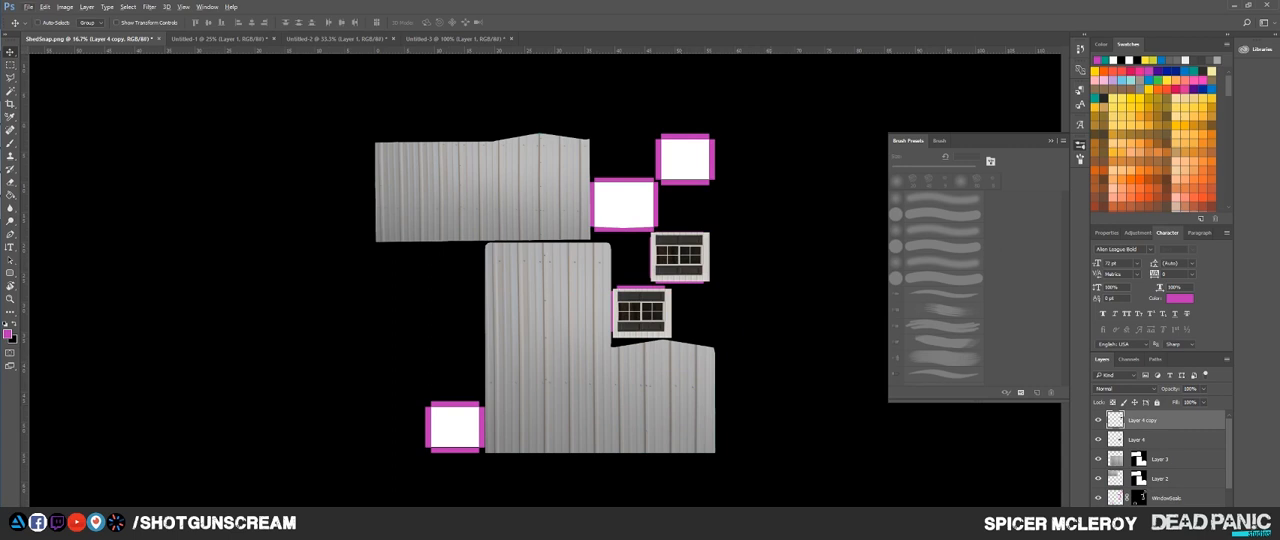
left_click(183, 6)
left_click(183, 7)
left_click_drag(704, 251, 468, 419)
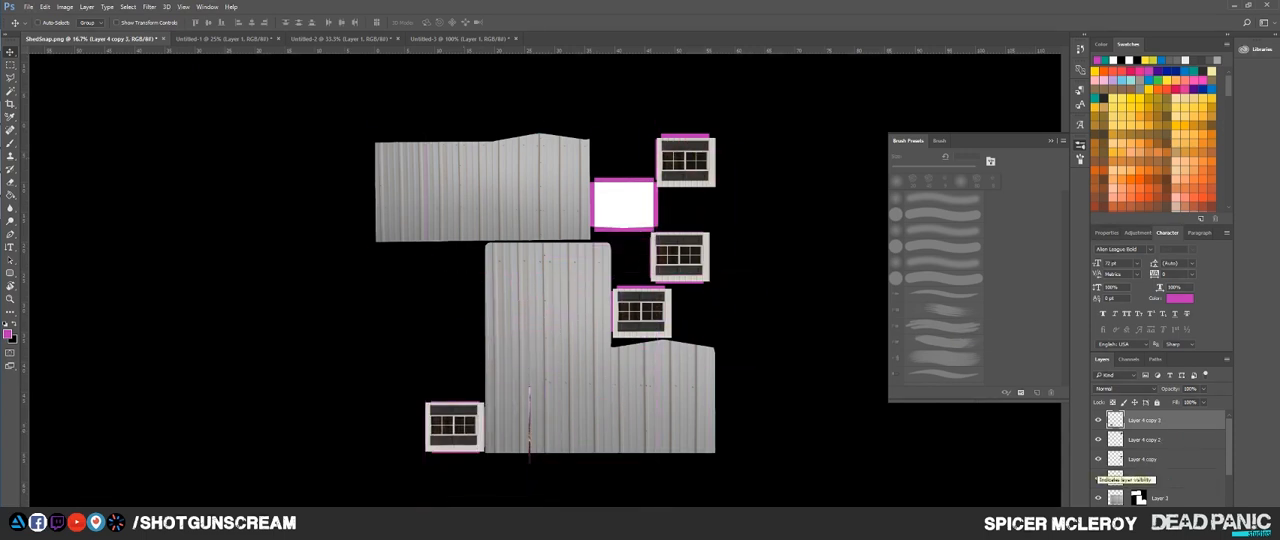
Step: Lower the opacity of the window copy beside the lower shell's bottom corner and resize and shift it to fit its shell
scroll(1140, 460, "down", 3)
scroll(1160, 458, "up", 3)
key("6")
left_click_drag(1165, 389, 1160, 389)
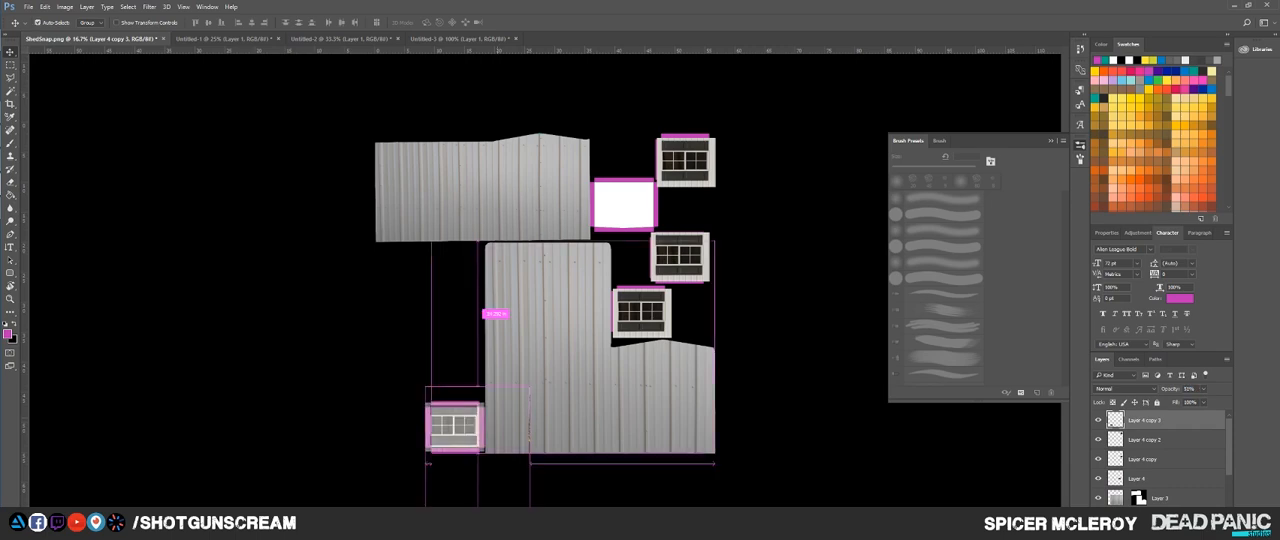
key("ctrl+plus")
key("ctrl+plus")
key("ctrl+plus")
key("ctrl+plus")
left_click_drag(420, 400, 571, 357)
key("ctrl+t")
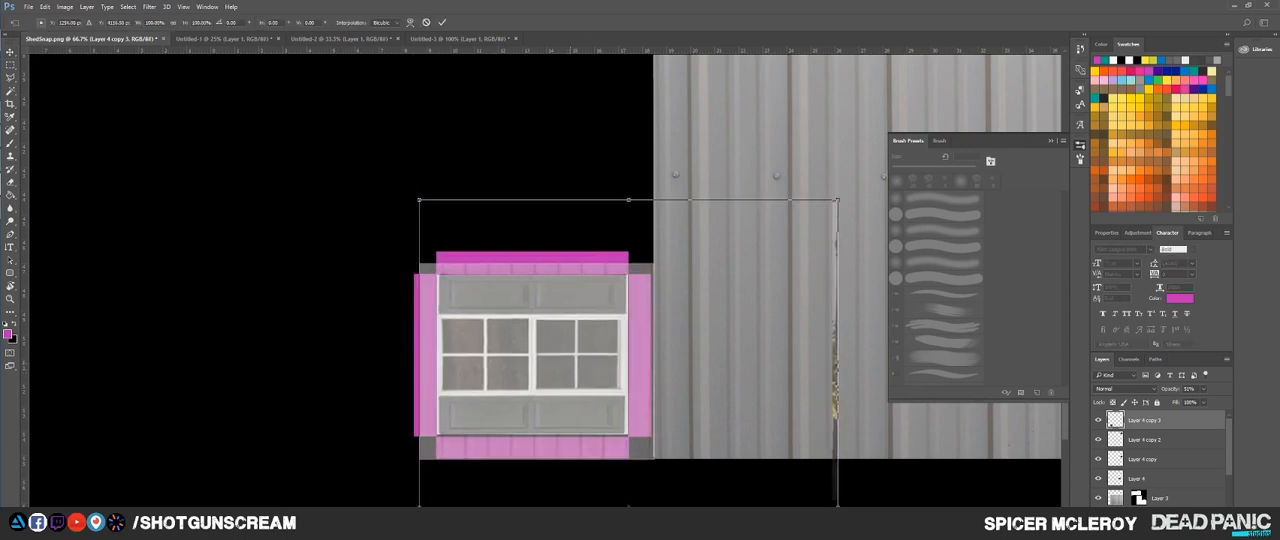
left_click_drag(837, 198, 830, 201)
left_click_drag(671, 373, 670, 376)
key("Return")
left_click_drag(810, 150, 457, 472)
left_click_drag(810, 150, 457, 472)
left_click_drag(640, 420, 683, 123)
Step: Make the uppermost window copy semi-transparent, nudge it into place over its shell and restore its opacity to 100%
left_click_drag(1169, 389, 1138, 389)
left_click(1146, 440)
key("ctrl+minus")
key("ctrl+minus")
key("ctrl+minus")
key("ctrl+minus")
scroll(698, 126, "up", 5)
key("Up")
key("Up")
key("Up")
key("Up")
key("Up")
key("Up")
key("Up")
key("Up")
key("Up")
key("Up")
key("Up")
key("Up")
key("Up")
key("Up")
key("Up")
key("Up")
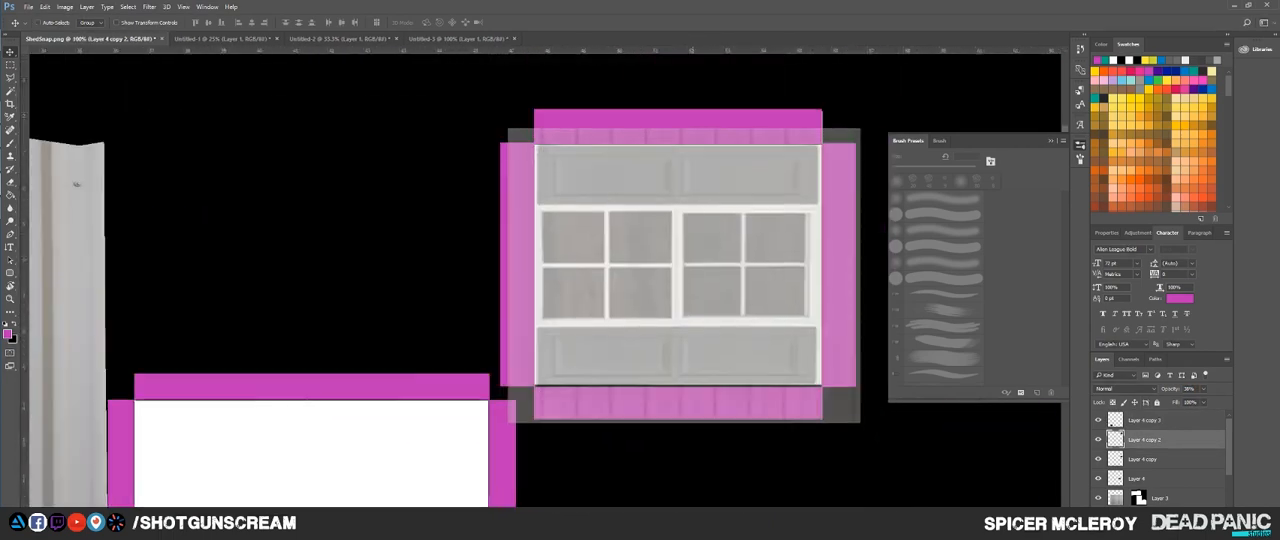
key("Right")
key("Right")
key("0")
Step: Set the middle window copy's opacity to 47%, nudge it into alignment with its shell and restore the opacity to 100%
left_click(1146, 459)
key("ctrl+minus")
key("ctrl+minus")
key("ctrl+minus")
left_click_drag(1169, 389, 1143, 389)
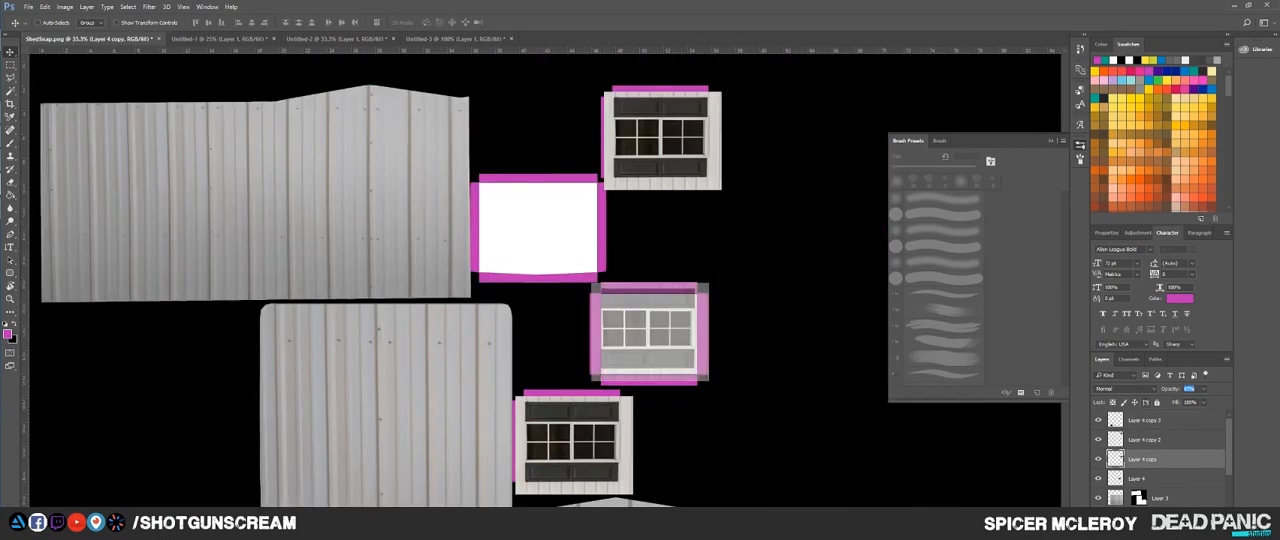
scroll(714, 344, "up", 3)
key("Down")
key("Down")
key("Down")
key("Down")
key("Down")
key("Down")
key("Down")
key("Down")
key("Down")
key("Down")
key("Down")
key("Down")
key("Down")
key("Down")
key("Down")
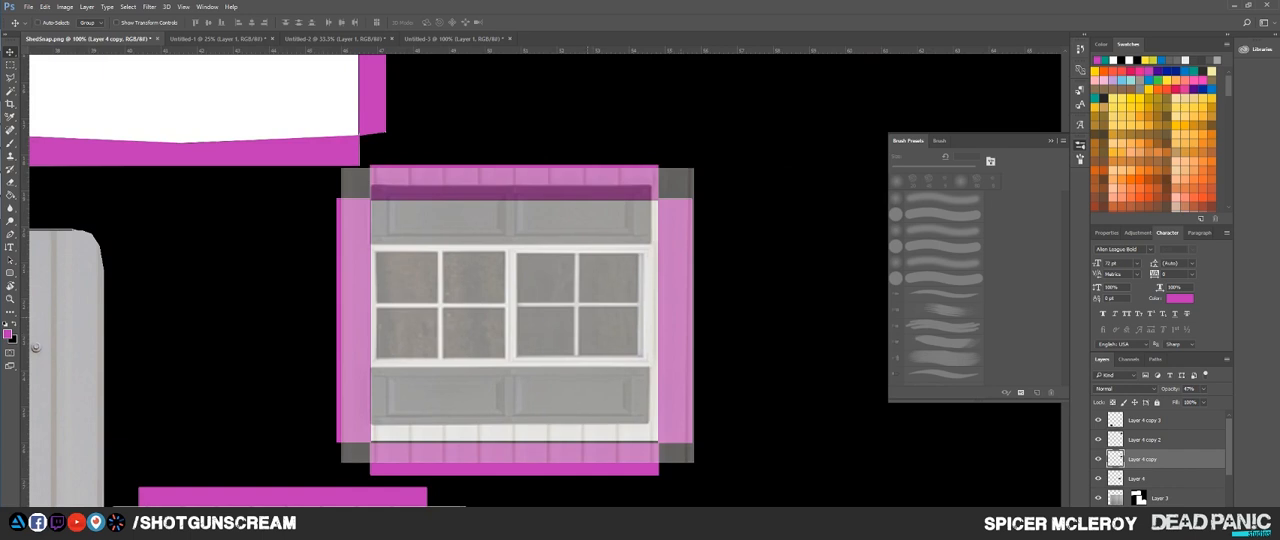
key("Right")
key("Right")
key("Right")
key("Right")
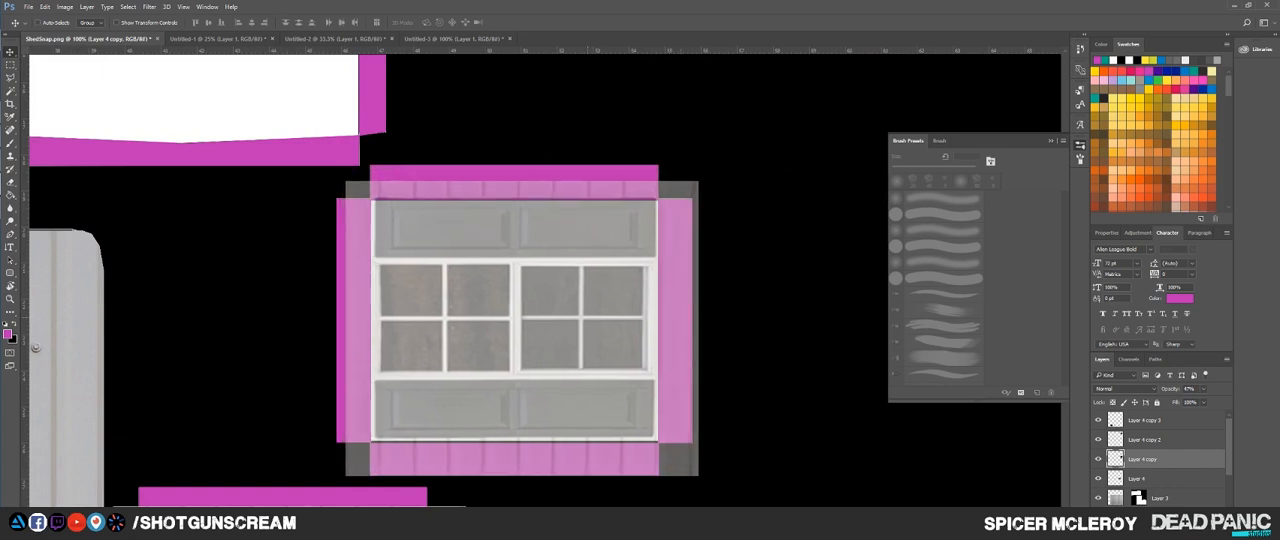
key("Down")
key("Down")
key("Down")
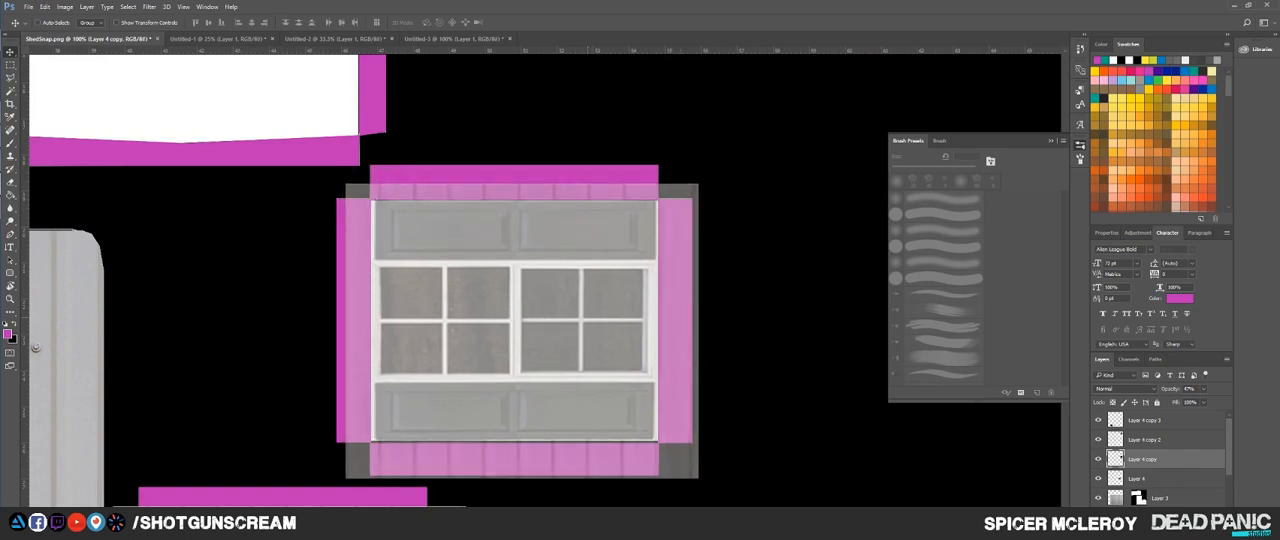
key("Down")
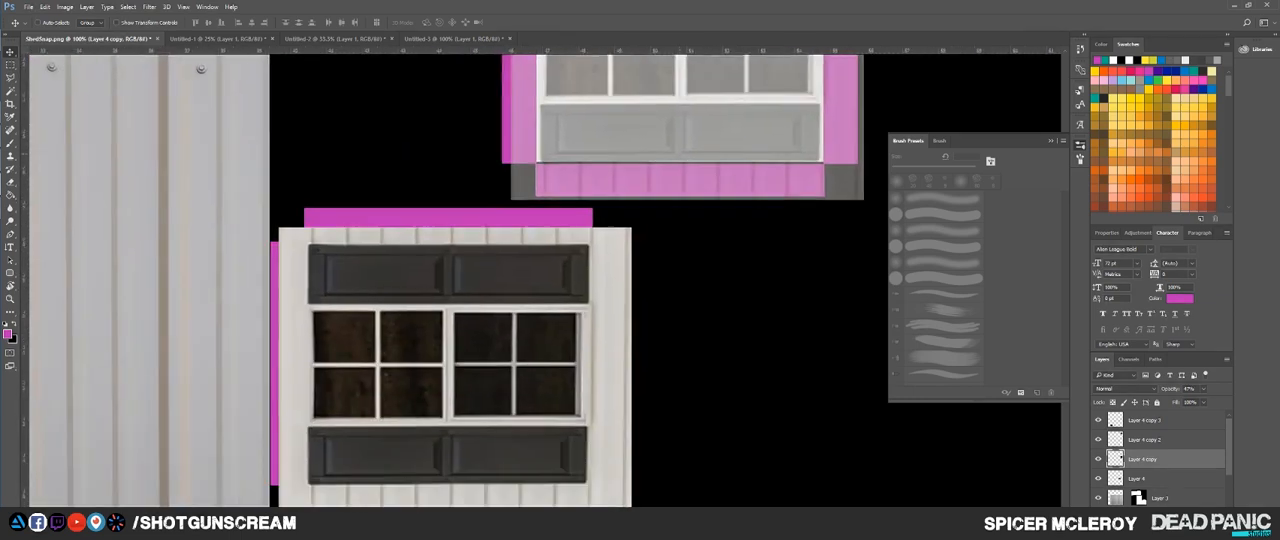
scroll(545, 280, "down", 3)
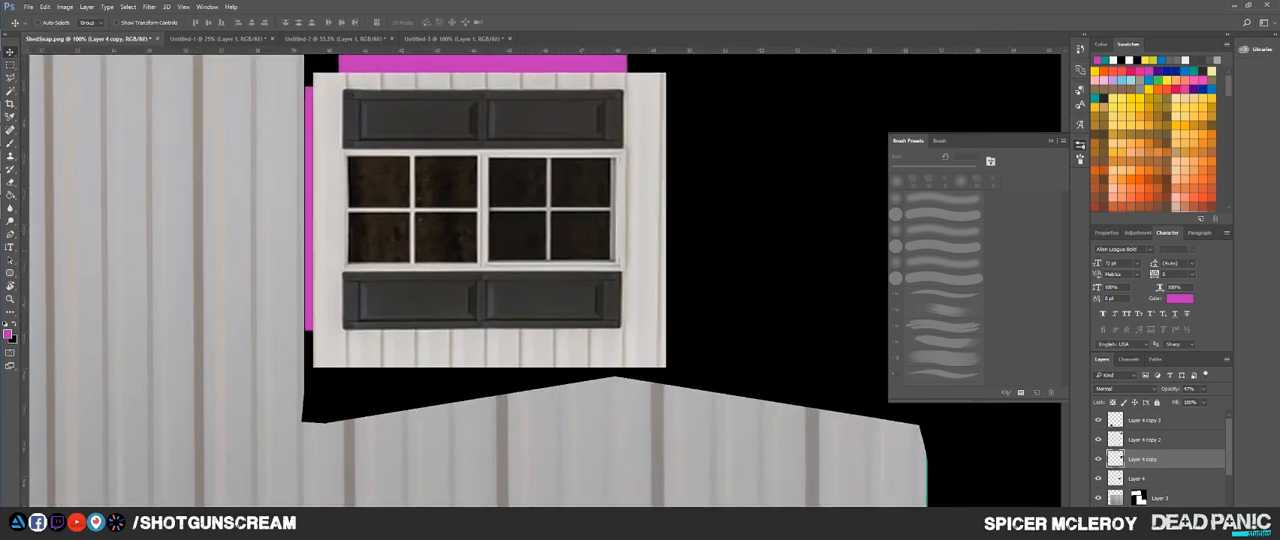
key("0")
Step: Check the original window layer's fit over its shell at reduced opacity, and return its opacity to 100%
left_click(1140, 479)
left_click_drag(1169, 389, 1132, 390)
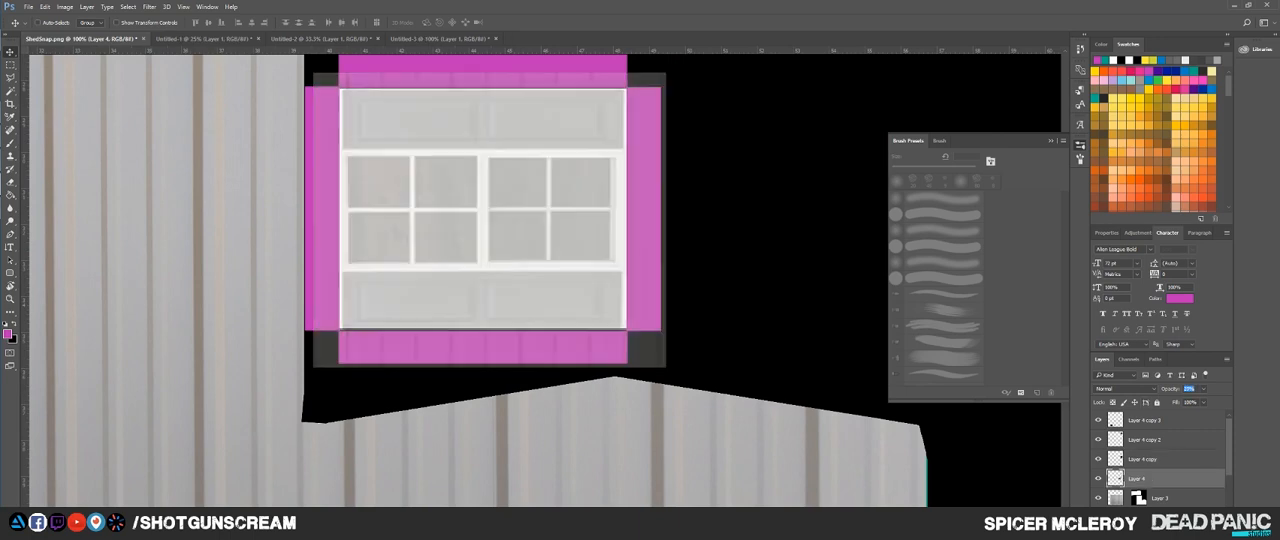
type("100")
key("Return")
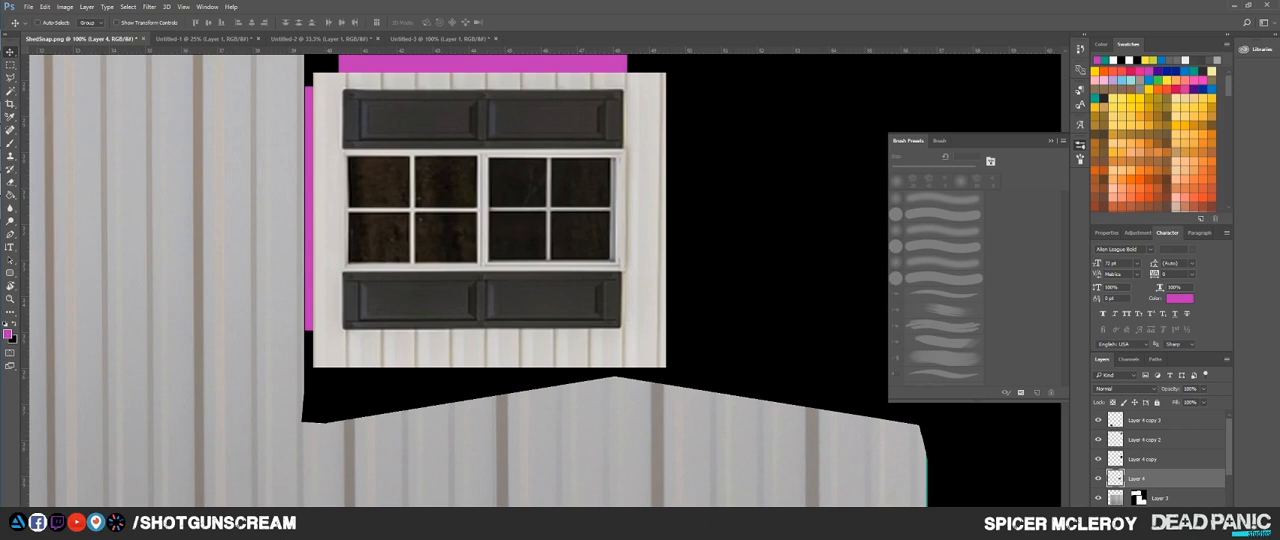
Step: Merge the four window layers into one and copy the window mask onto the merged layer
left_click(1146, 420, "shift")
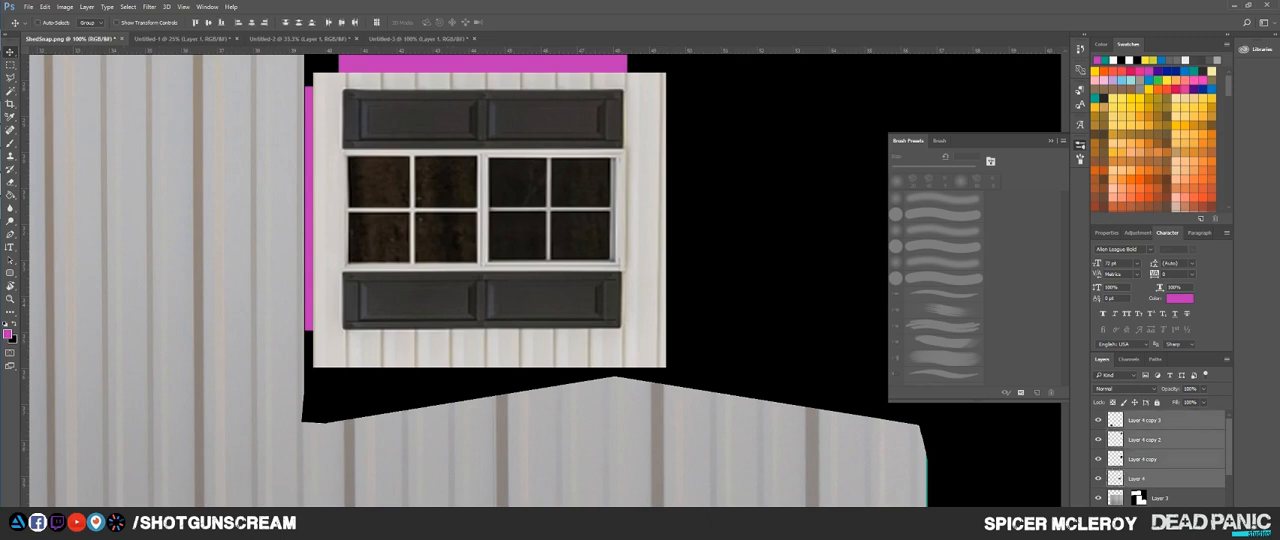
key("ctrl+e")
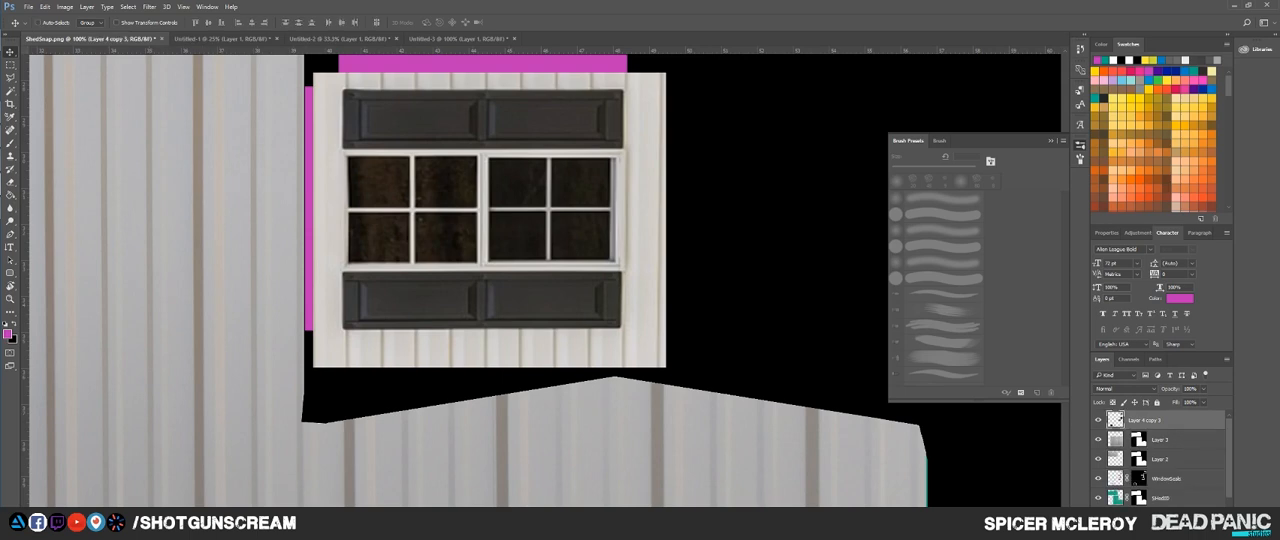
key("ctrl+minus")
key("ctrl+minus")
key("ctrl+minus")
key("ctrl+minus")
key("ctrl+minus")
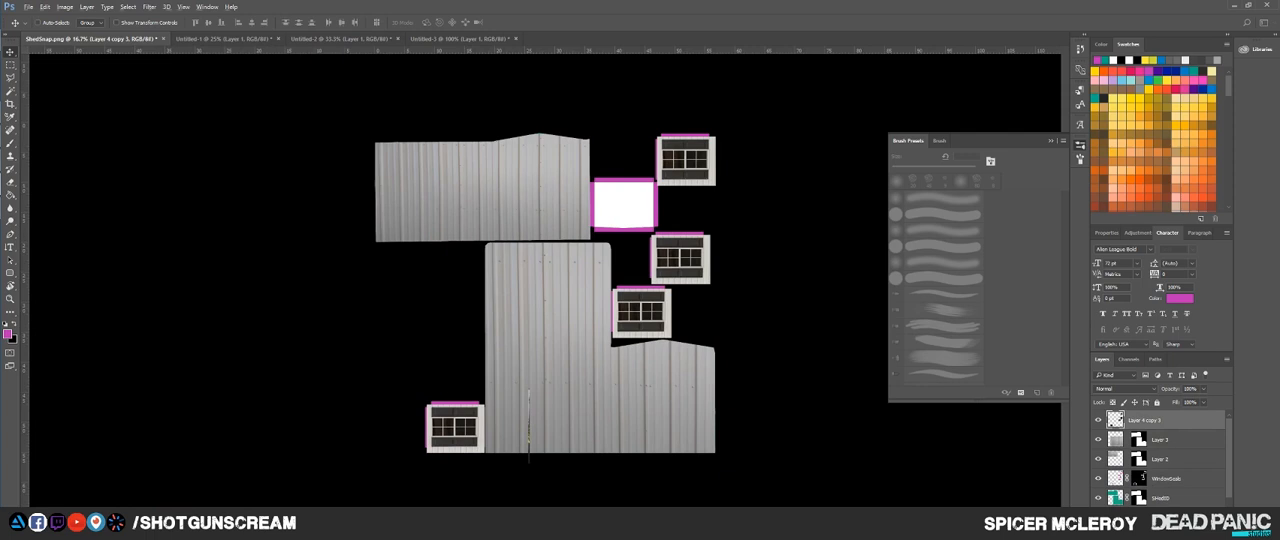
left_click_drag(1140, 516, 1140, 421)
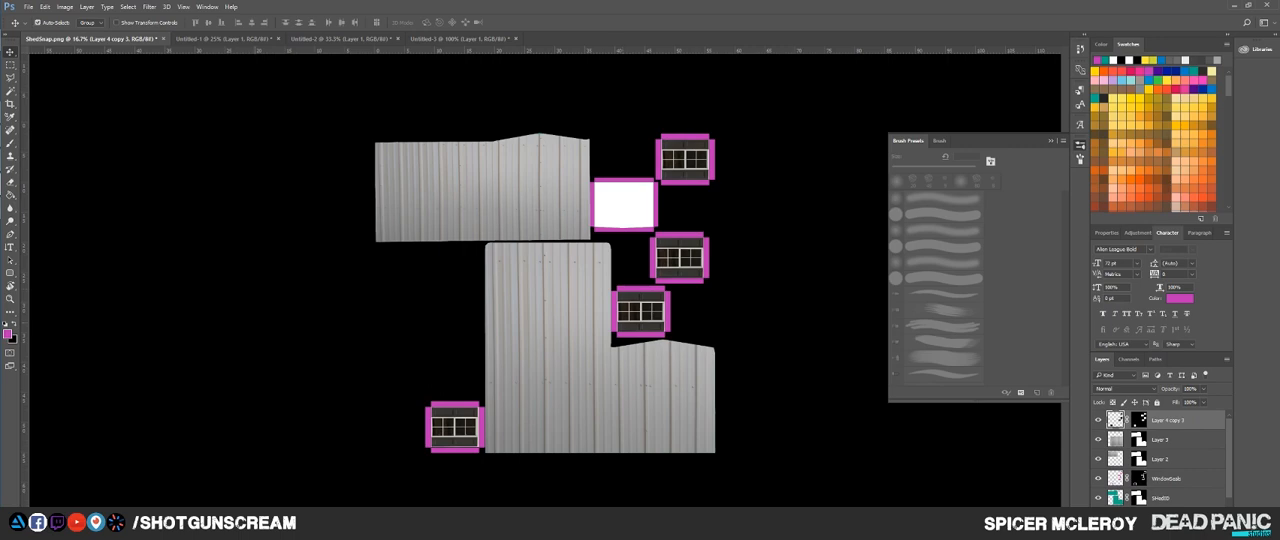
Step: Paste the shed photo as a new layer and move it over the remaining white window shell
key("ctrl+v")
key("ctrl+plus")
key("ctrl+plus")
key("ctrl+plus")
key("ctrl+plus")
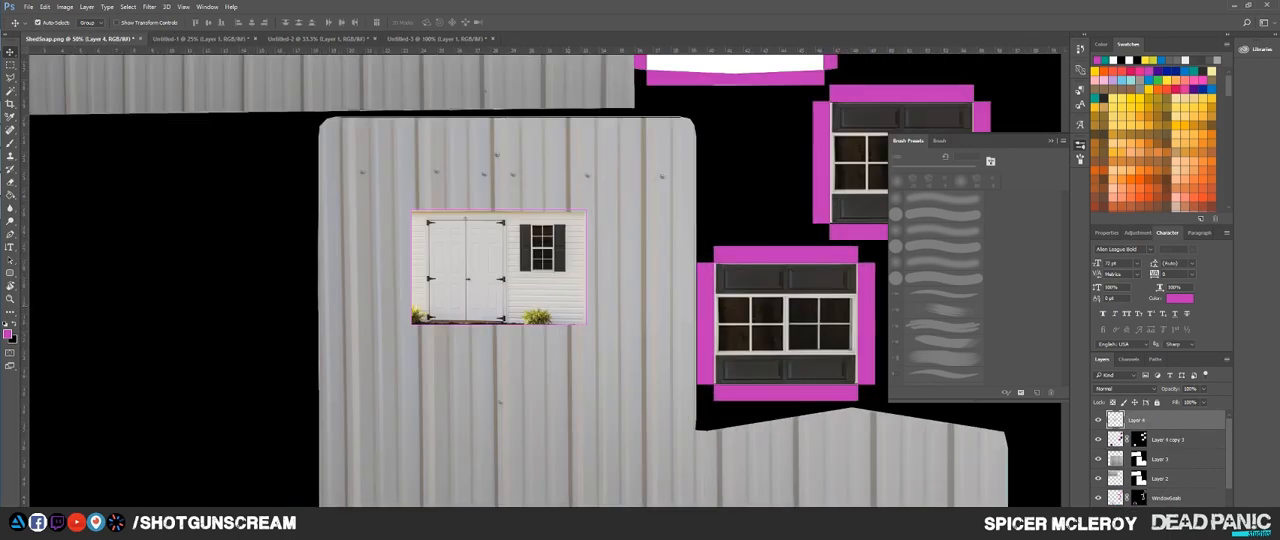
left_click_drag(510, 350, 679, 324)
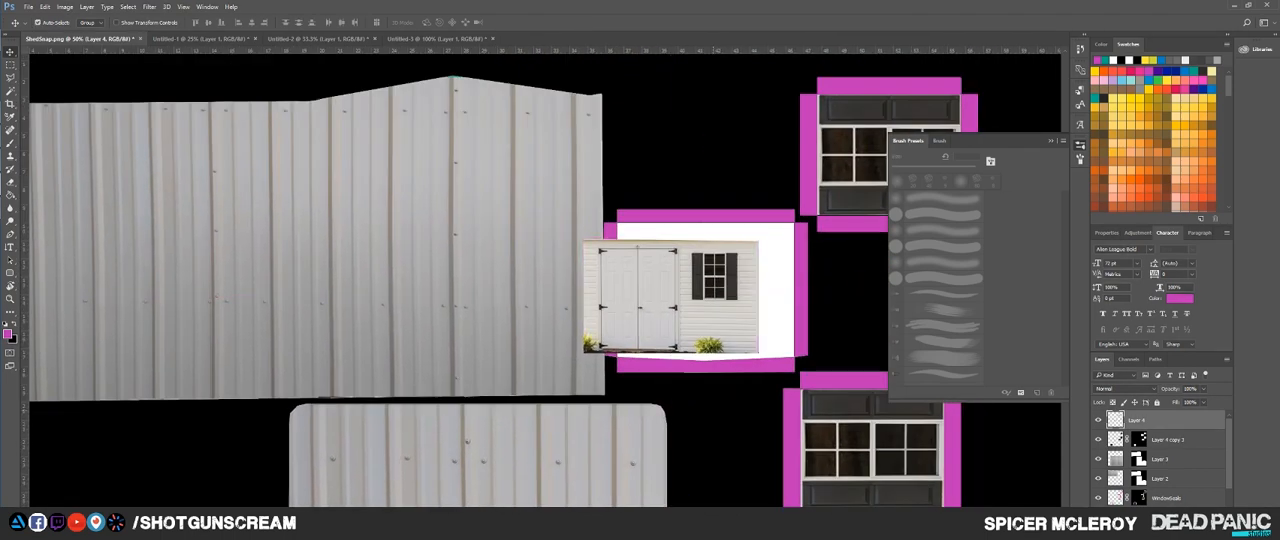
Step: Lower the shed photo's opacity to 47% and enlarge and position it until its shuttered window fits the white shell
key("ctrl+t")
left_click_drag(1169, 389, 1143, 389)
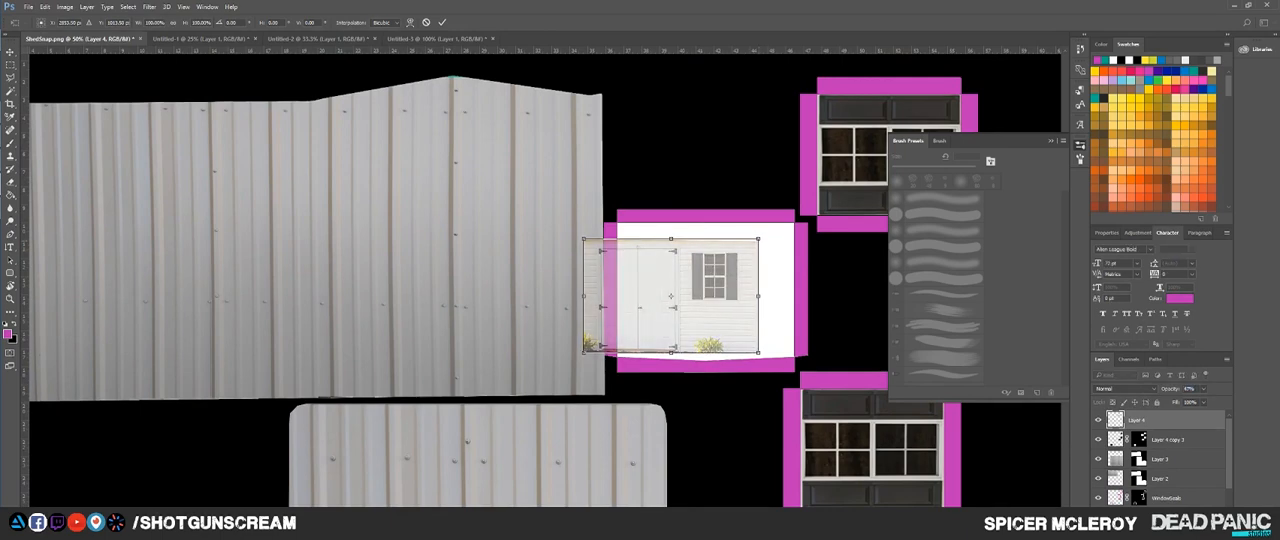
left_click_drag(758, 239, 936, 122)
left_click_drag(831, 275, 737, 316)
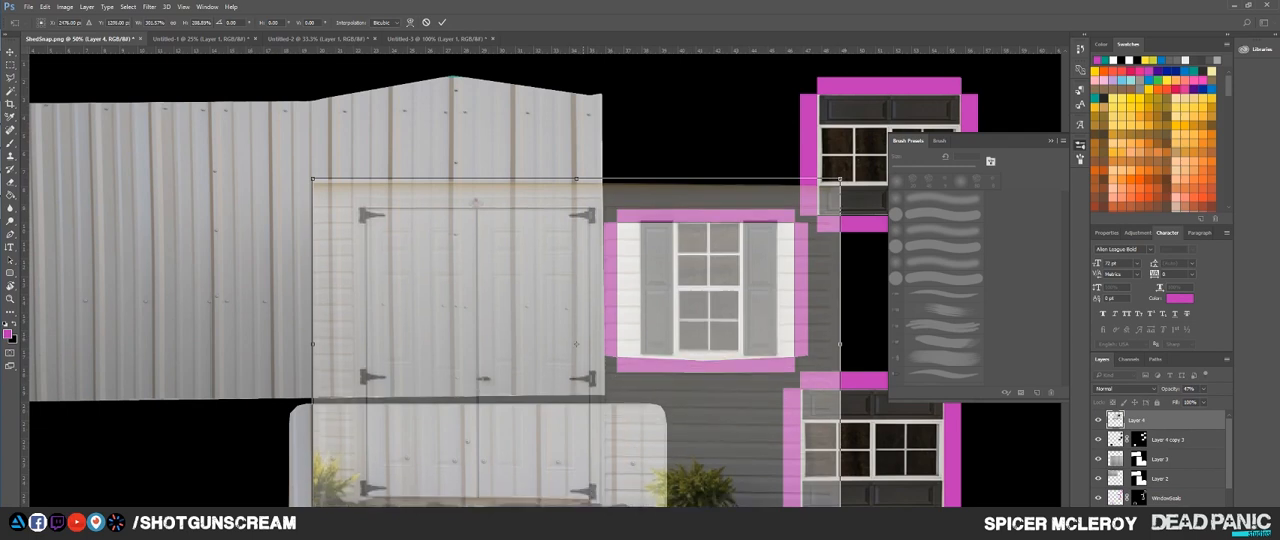
left_click_drag(313, 351, 213, 347)
left_click_drag(463, 438, 488, 438)
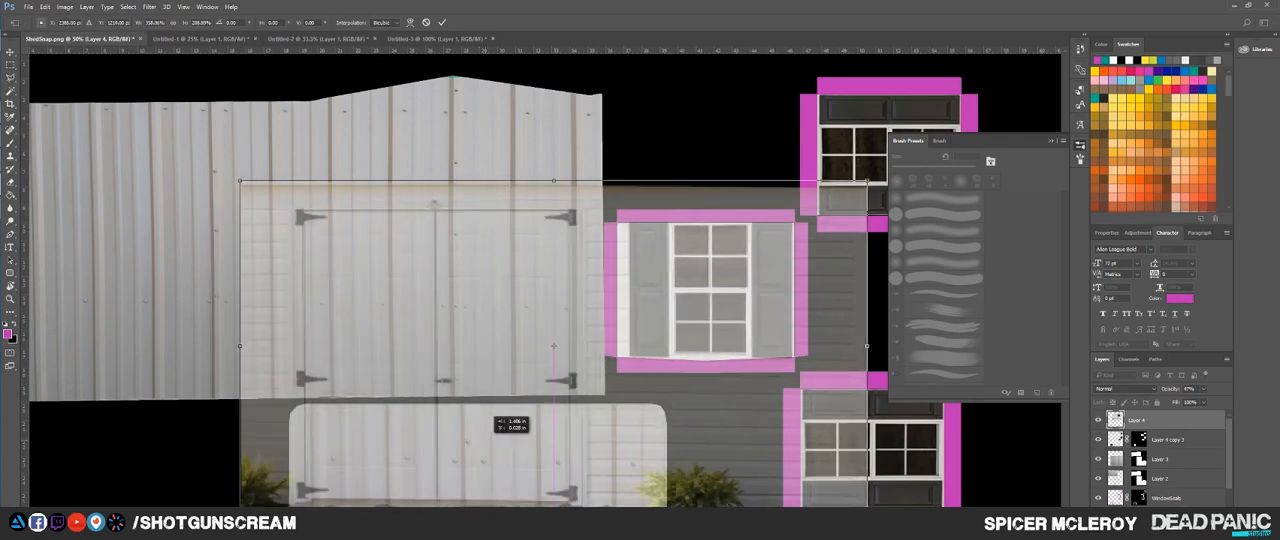
key("Up")
key("Up")
key("Left")
key("Left")
key("Return")
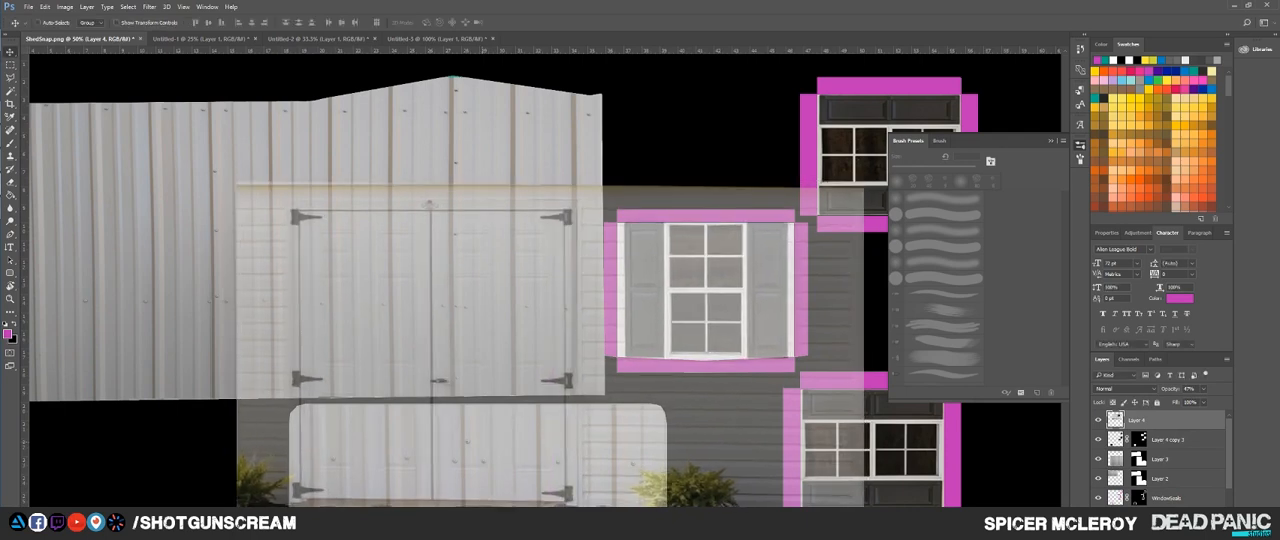
Step: Delete everything on the photo layer outside a rectangle around the white window shell
key("m")
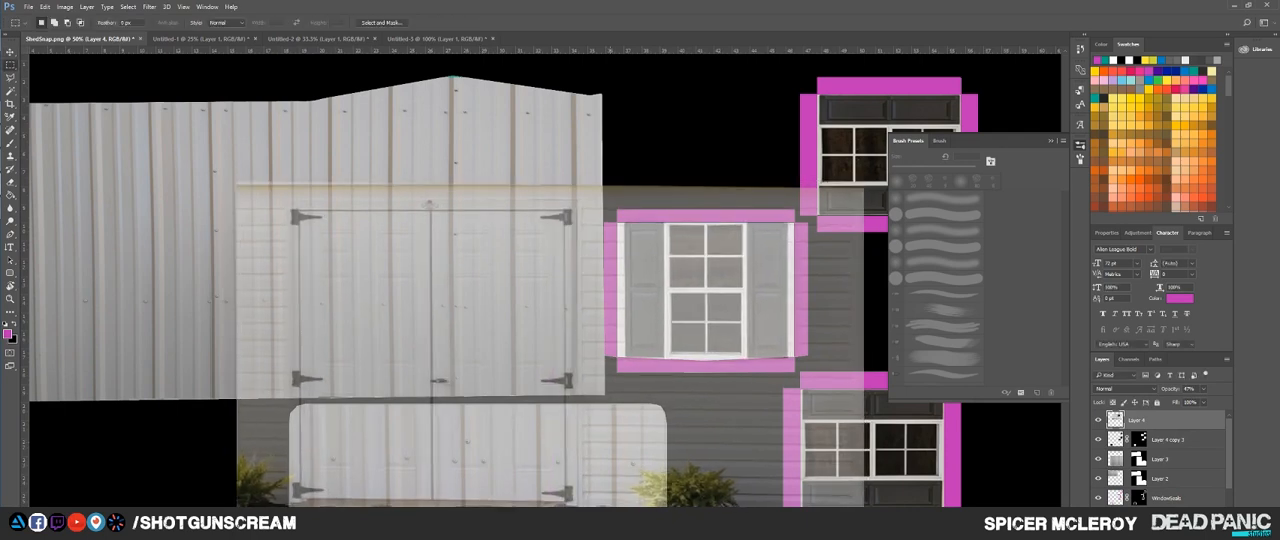
left_click_drag(610, 210, 812, 373)
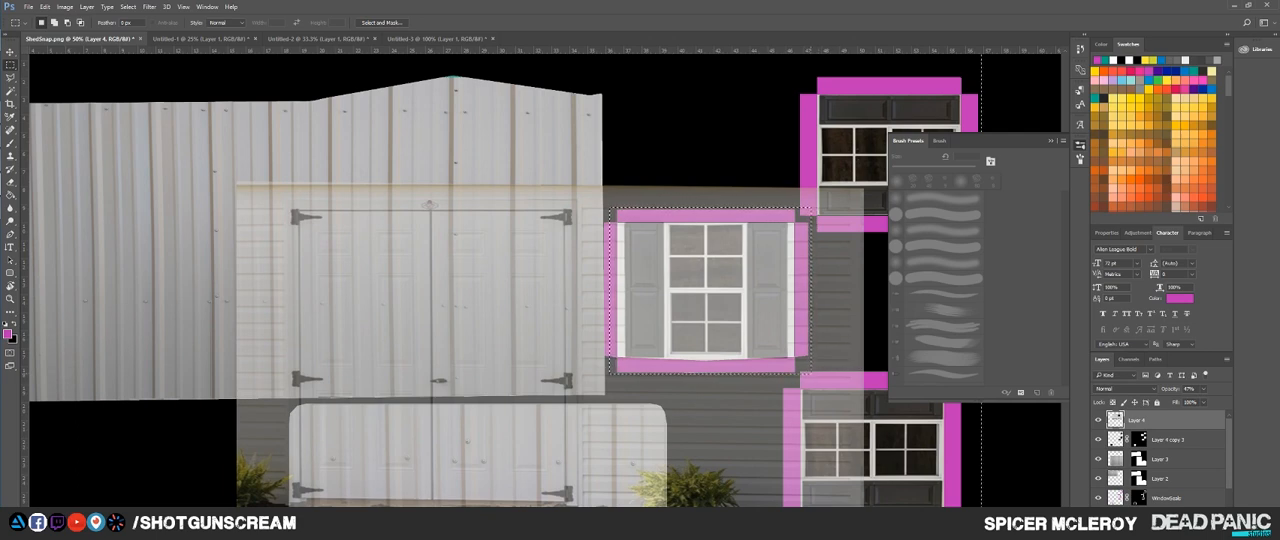
key("Delete")
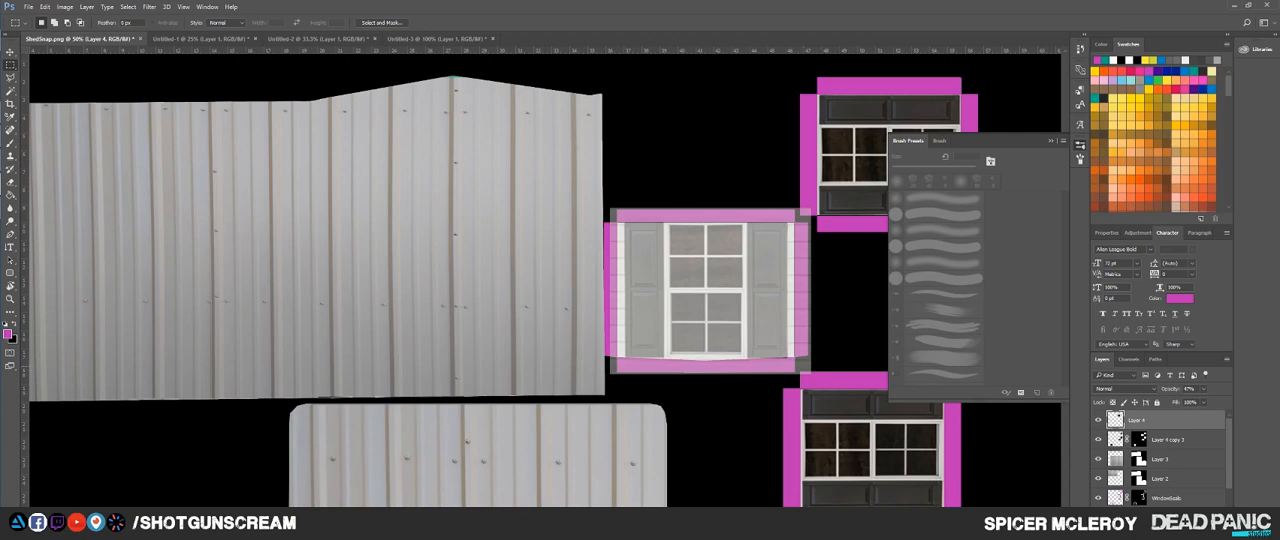
Step: Widen the cropped window image so its shutters span the shell, and restore its opacity to 100%
key("ctrl+t")
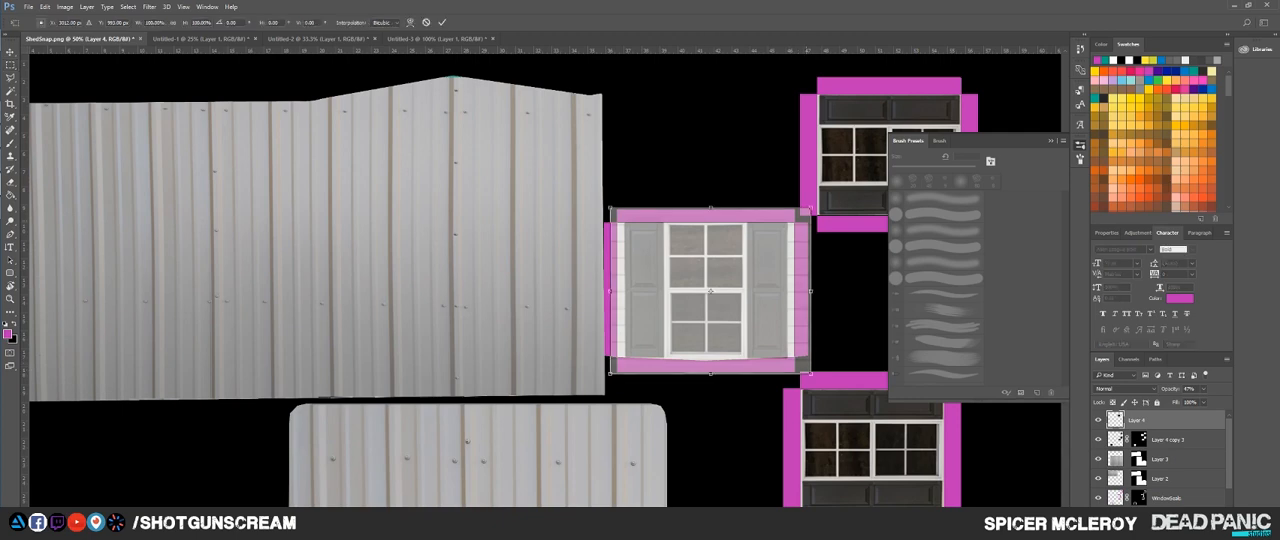
left_click_drag(810, 290, 817, 290)
key("Return")
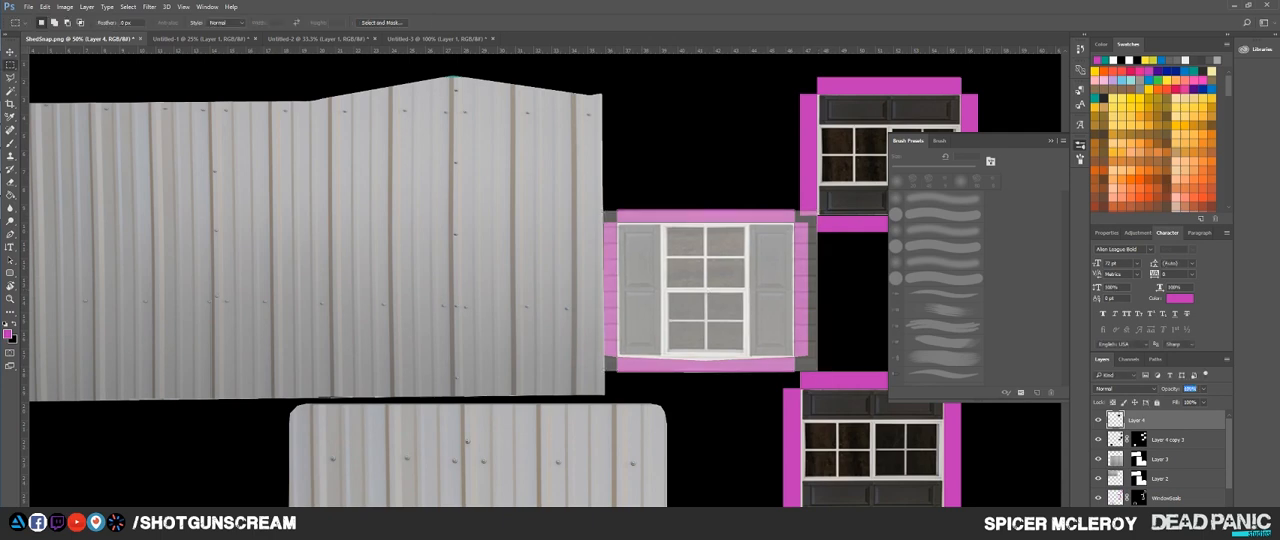
key("0")
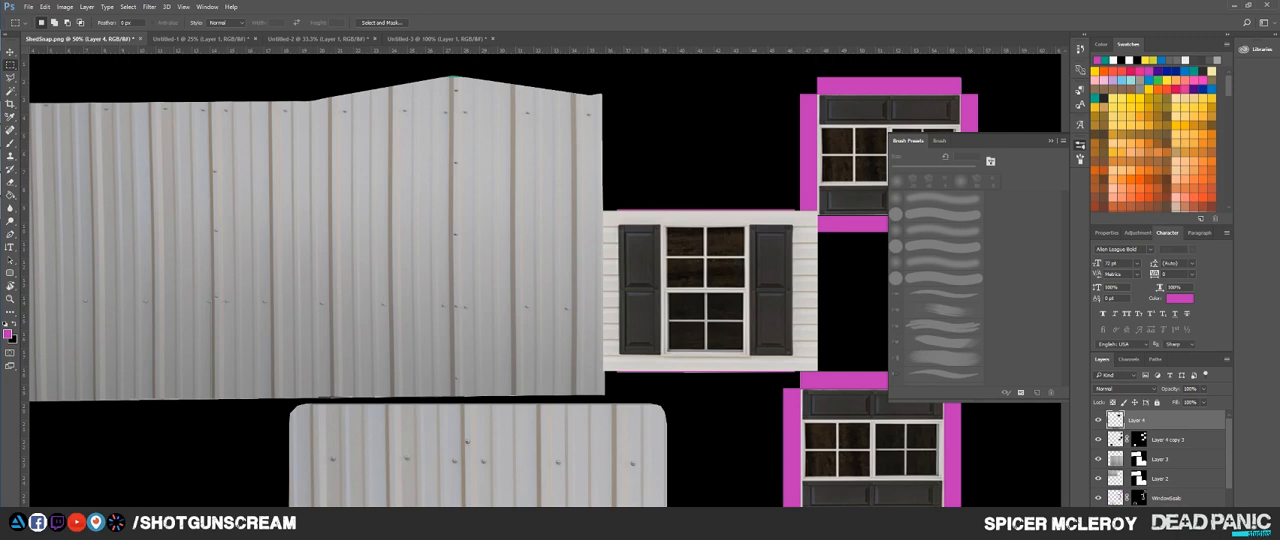
Step: Merge the new window layer with the other windows layer and copy the window mask onto the result
left_click(1168, 440, "shift")
key("ctrl+e")
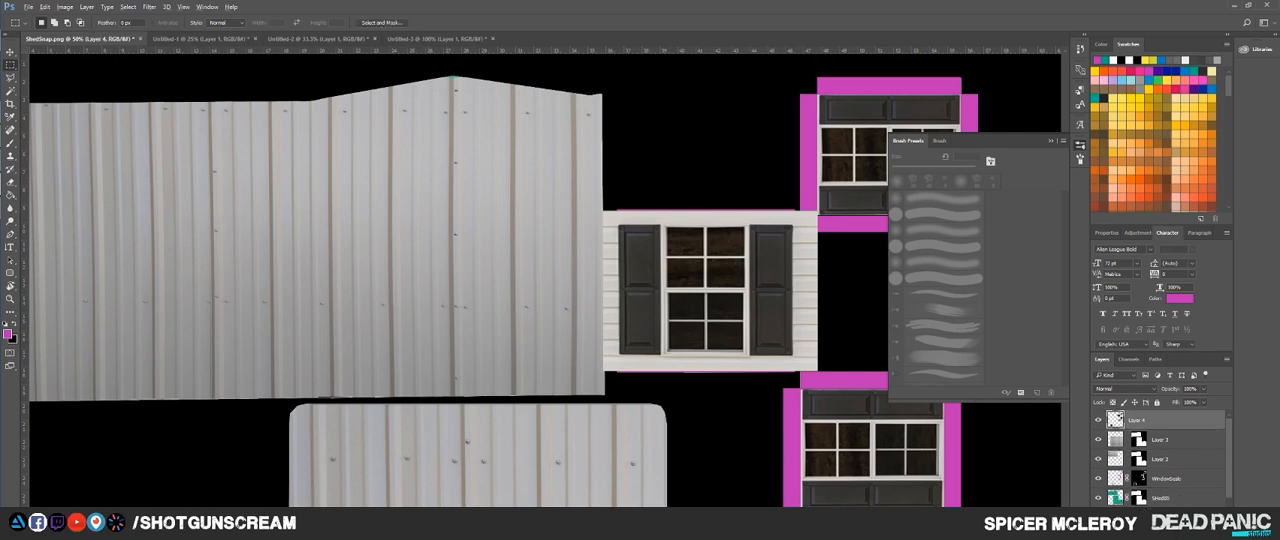
left_click_drag(1139, 479, 1139, 424)
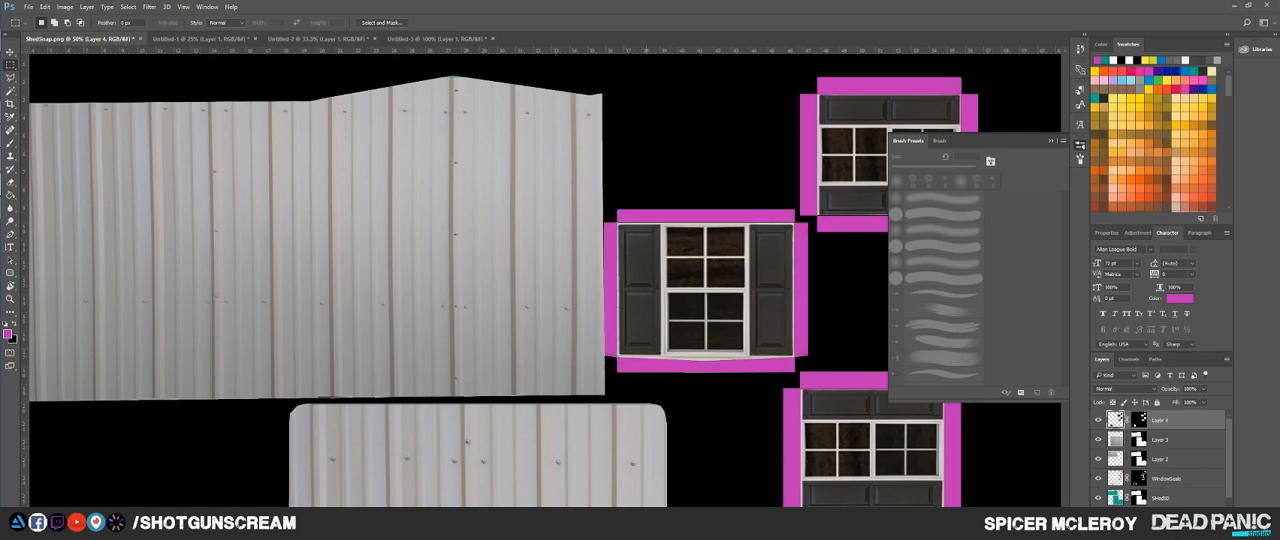
Step: Export the finished shed layout as the maximum-quality JPEG ShedSnap.jpg into the ShedToTexture project's images folder
scroll(630, 342, "down", 5)
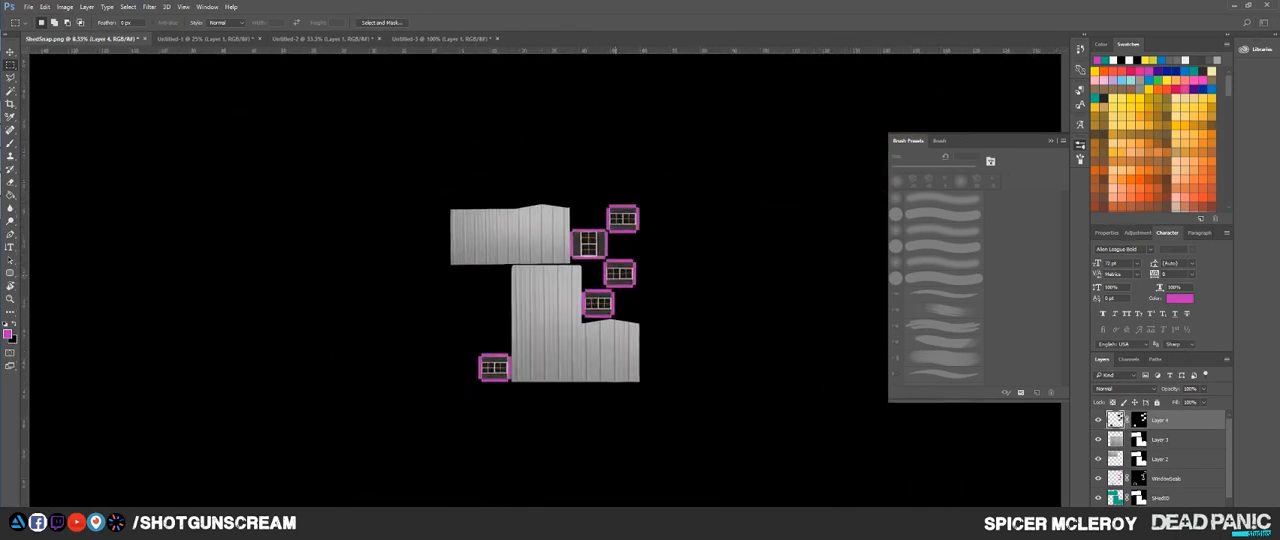
scroll(547, 277, "up", 3)
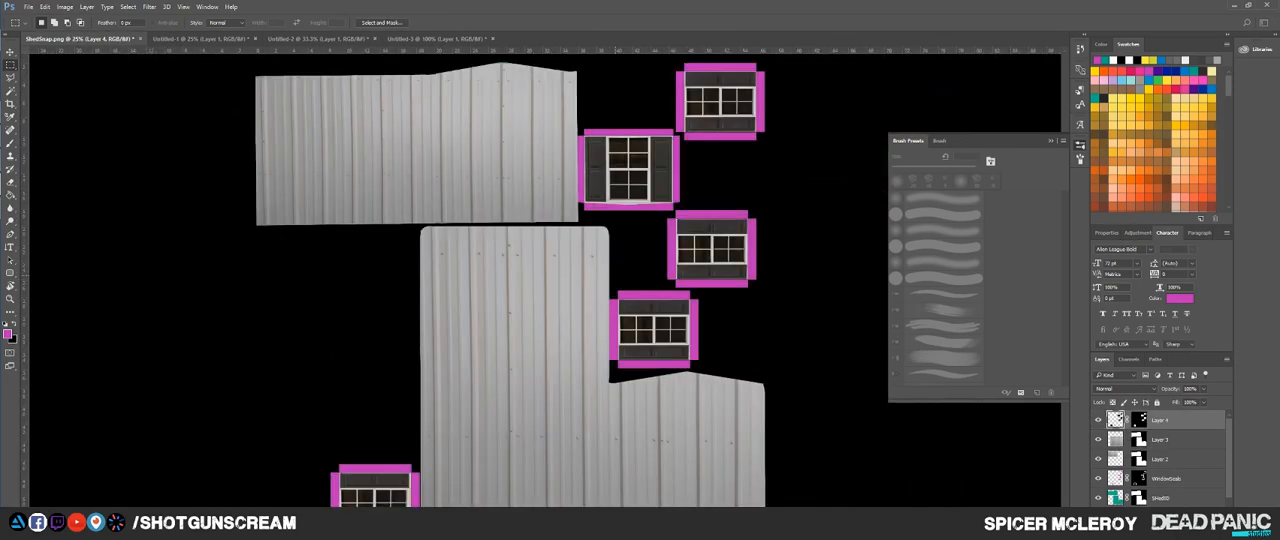
left_click_drag(571, 280, 621, 238)
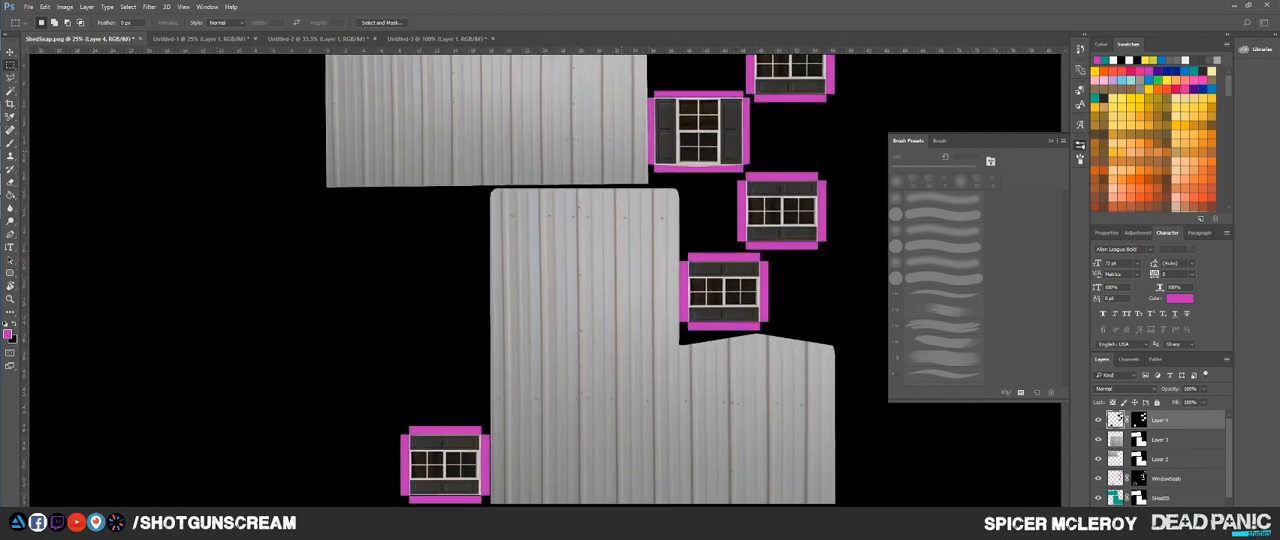
key("ctrl+alt+shift+s")
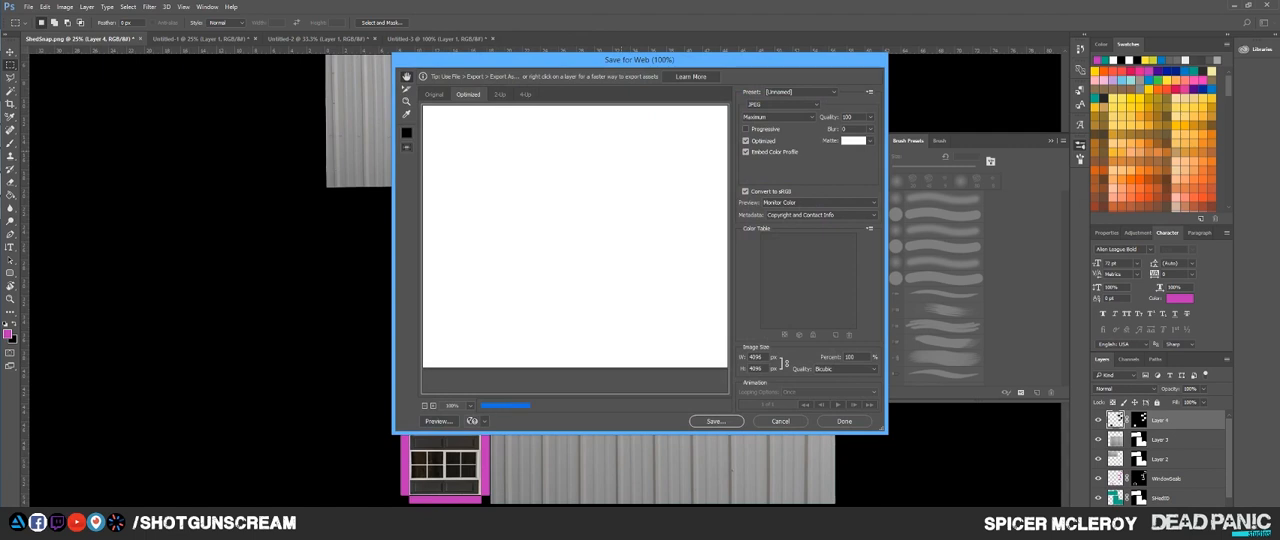
left_click(783, 104)
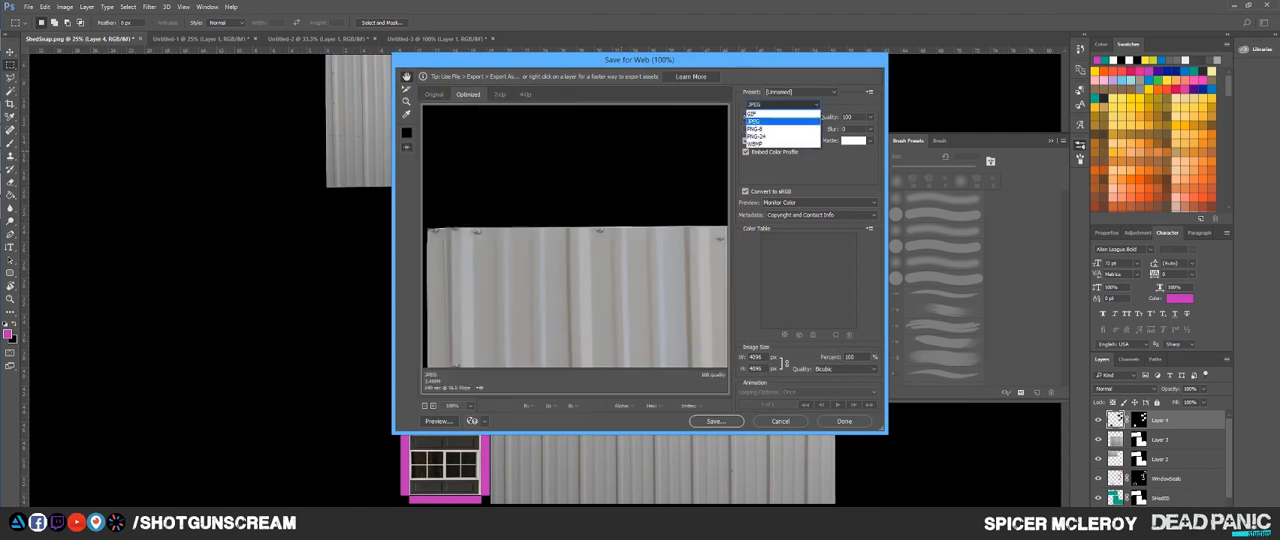
left_click(783, 121)
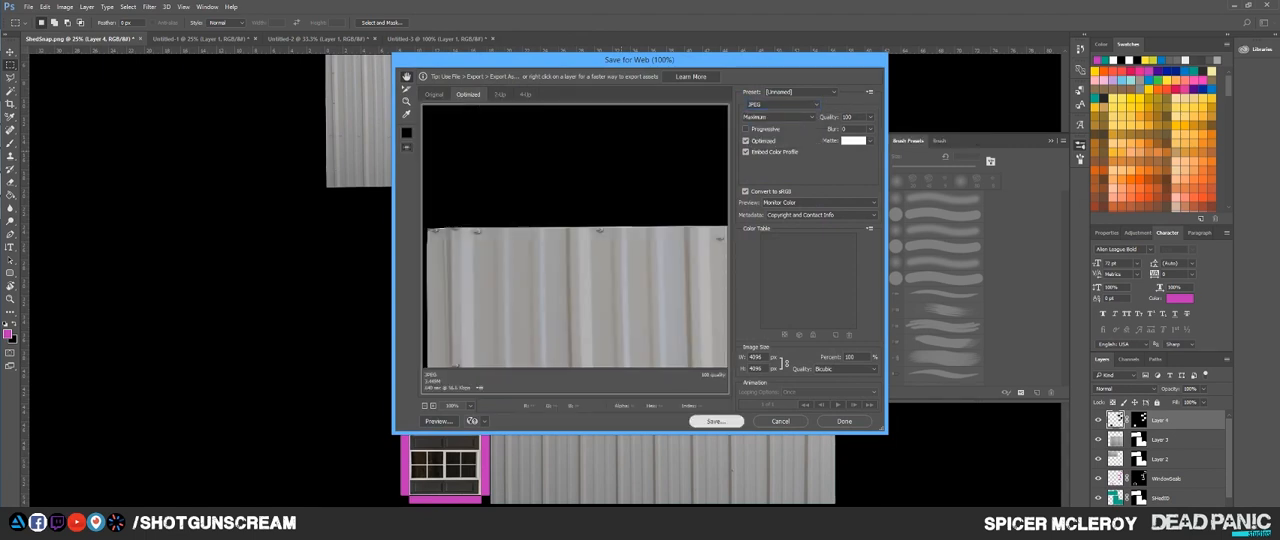
left_click(712, 421)
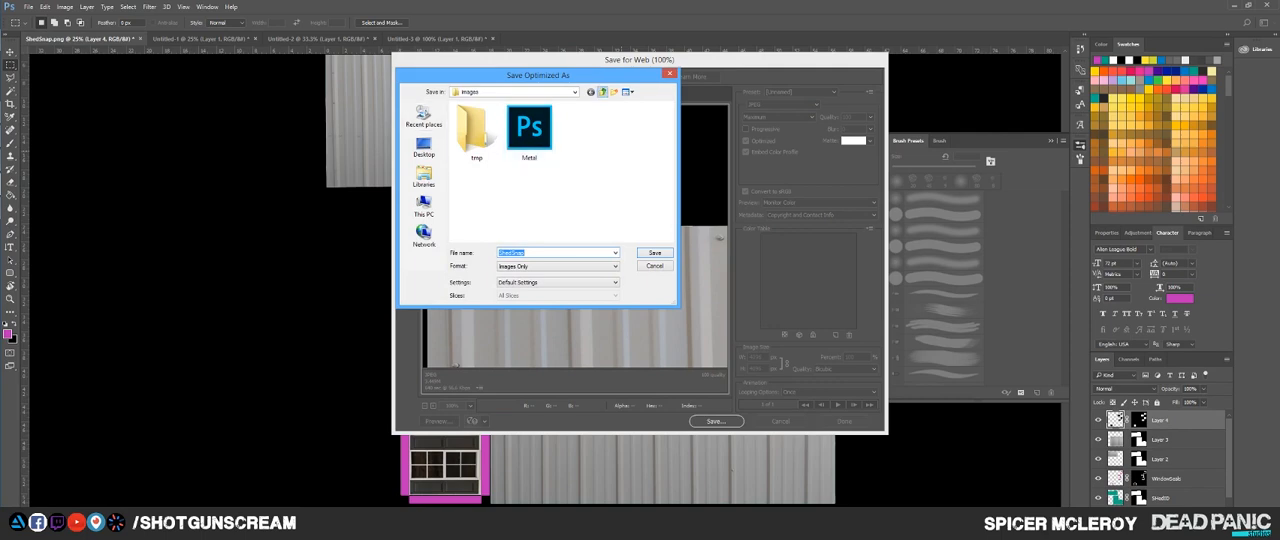
left_click(602, 91)
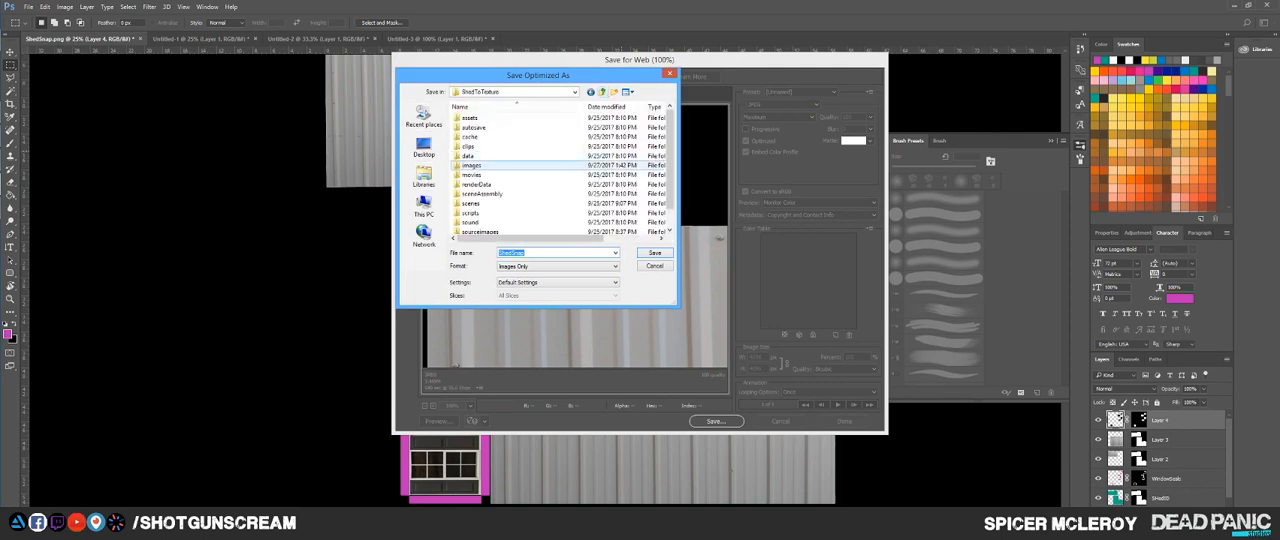
double_click(471, 165)
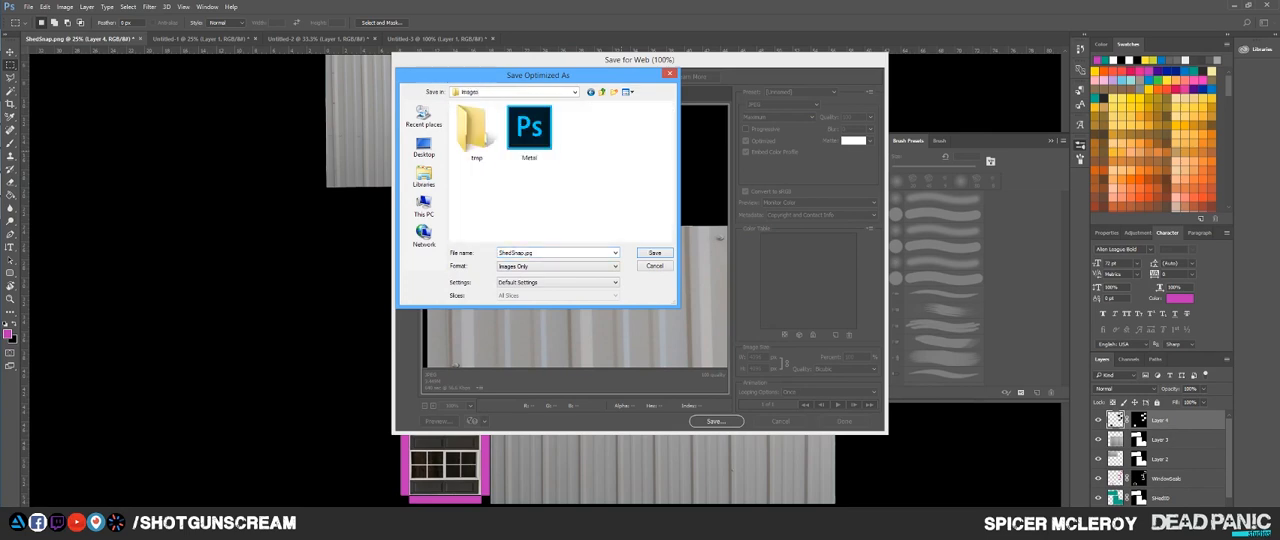
key("Return")
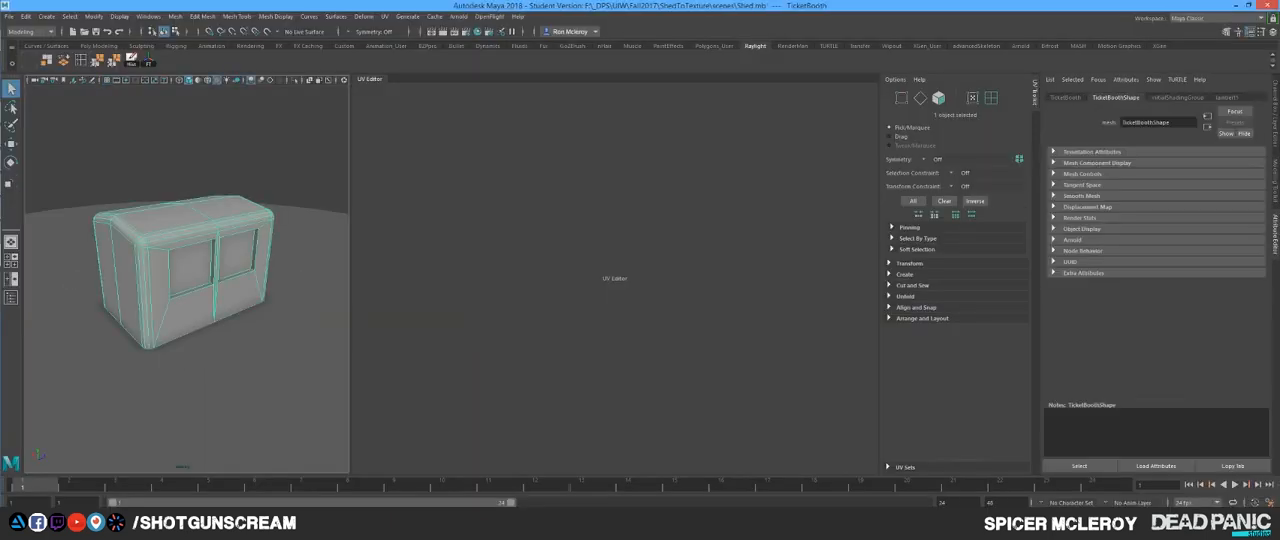
Step: Switch to Maya and assign a new Blinn material to the TicketBooth shed
mouse_move(190, 270)
left_mouse_down()
mouse_move(194, 236)
mouse_move(212, 306)
mouse_move(162, 242)
mouse_move(206, 262)
mouse_move(170, 254)
mouse_move(184, 256)
left_mouse_up()
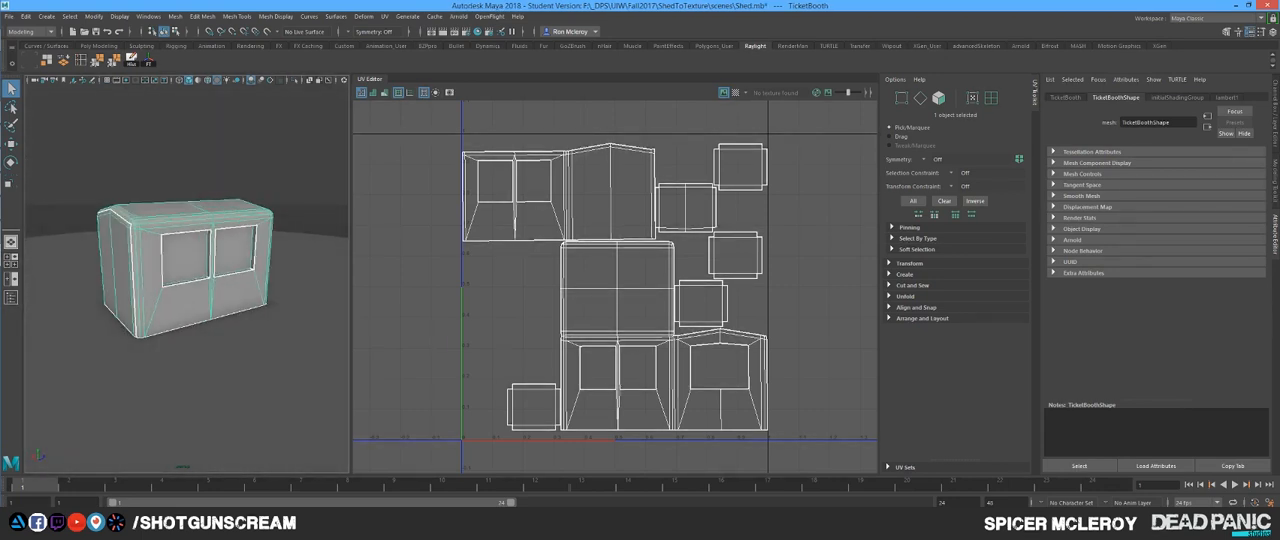
right_click(236, 218)
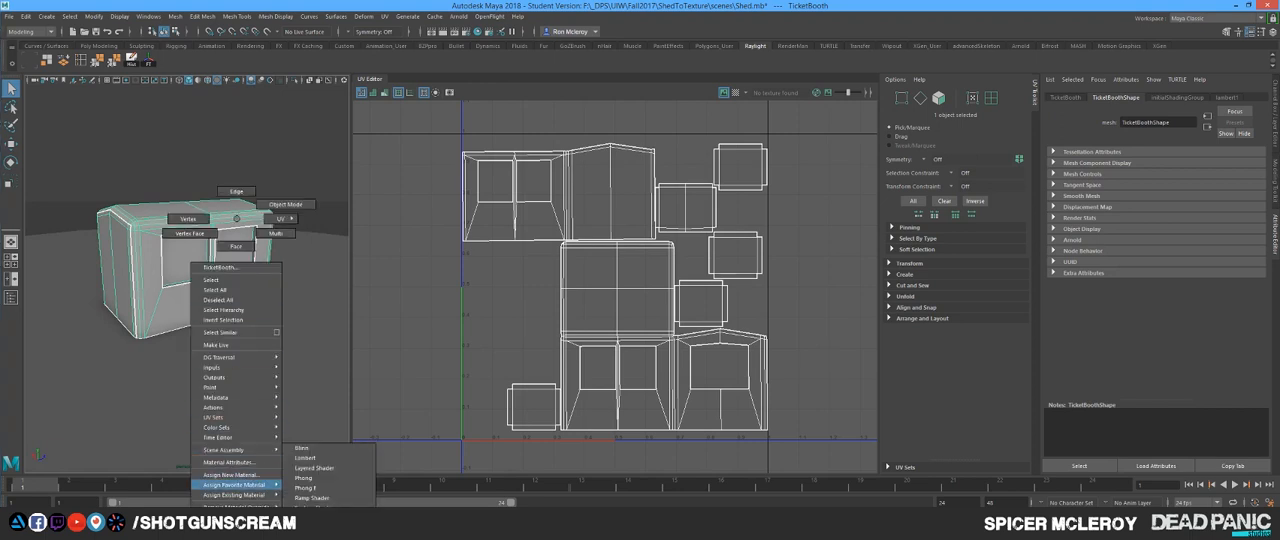
mouse_move(235, 484)
left_click(302, 448)
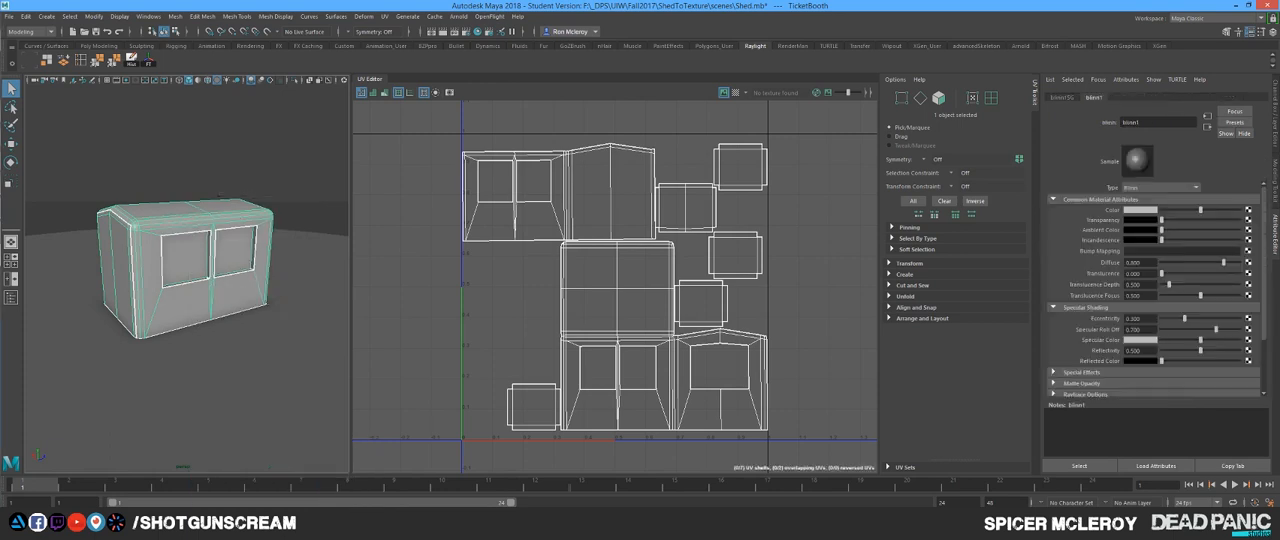
Step: Map the Blinn material's color to a file texture using ShedSnap.jpg from the ShedToTexture images folder
left_click(1248, 210)
left_click(516, 269)
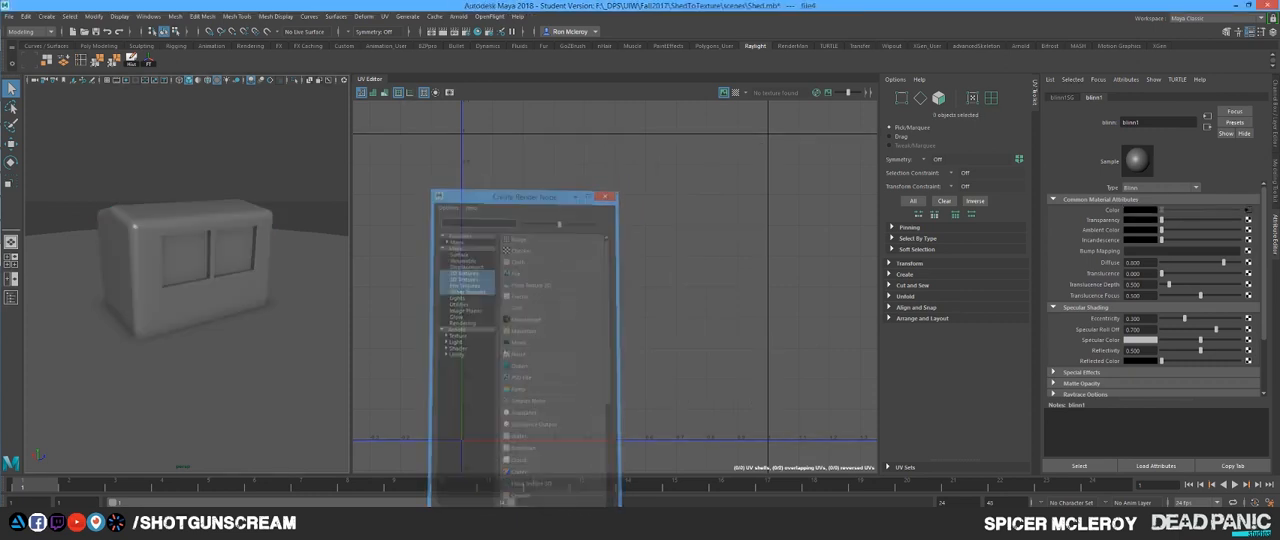
left_click(1251, 233)
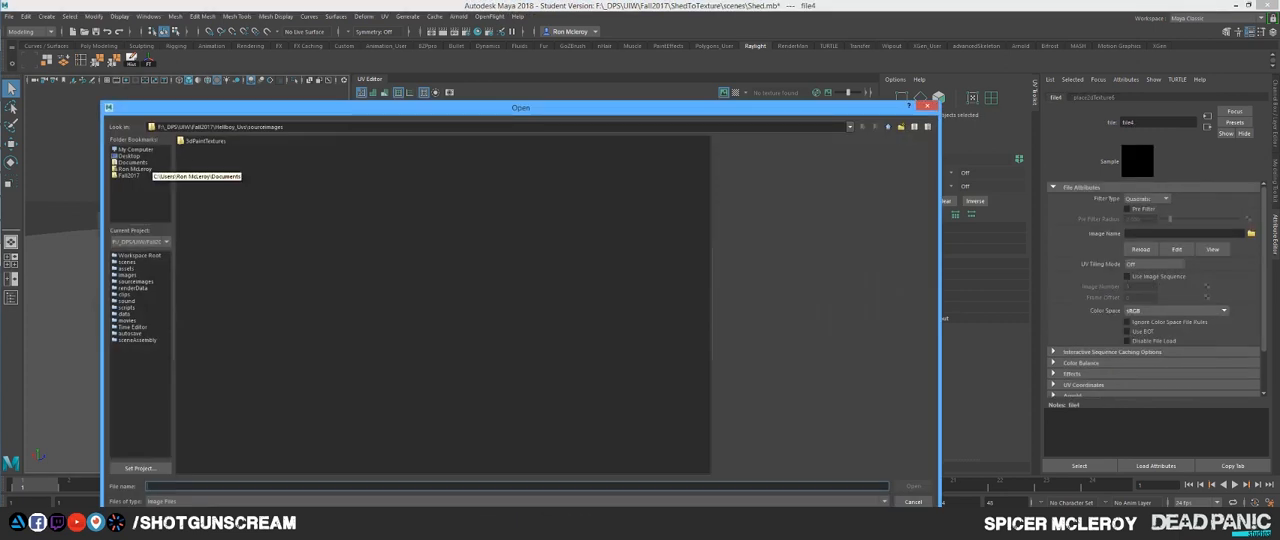
left_click(129, 175)
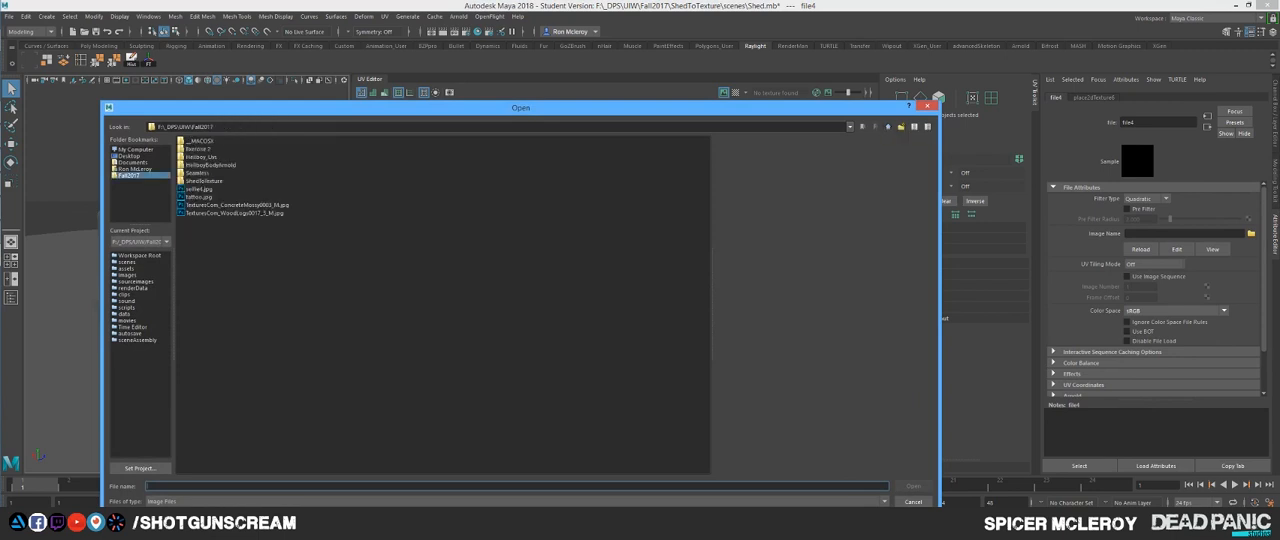
double_click(204, 181)
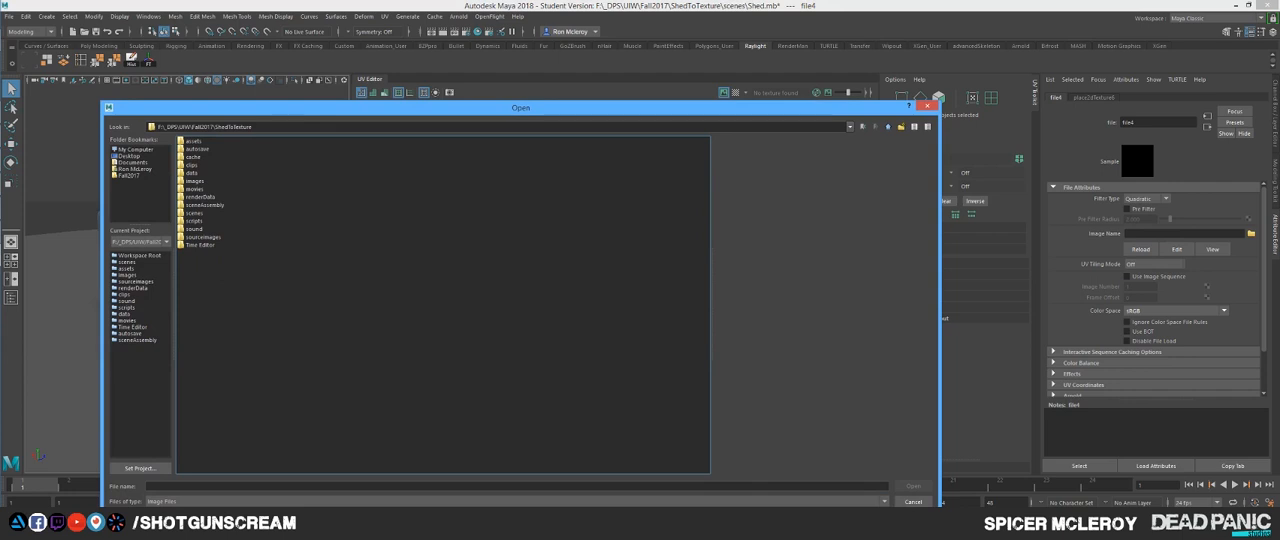
double_click(194, 181)
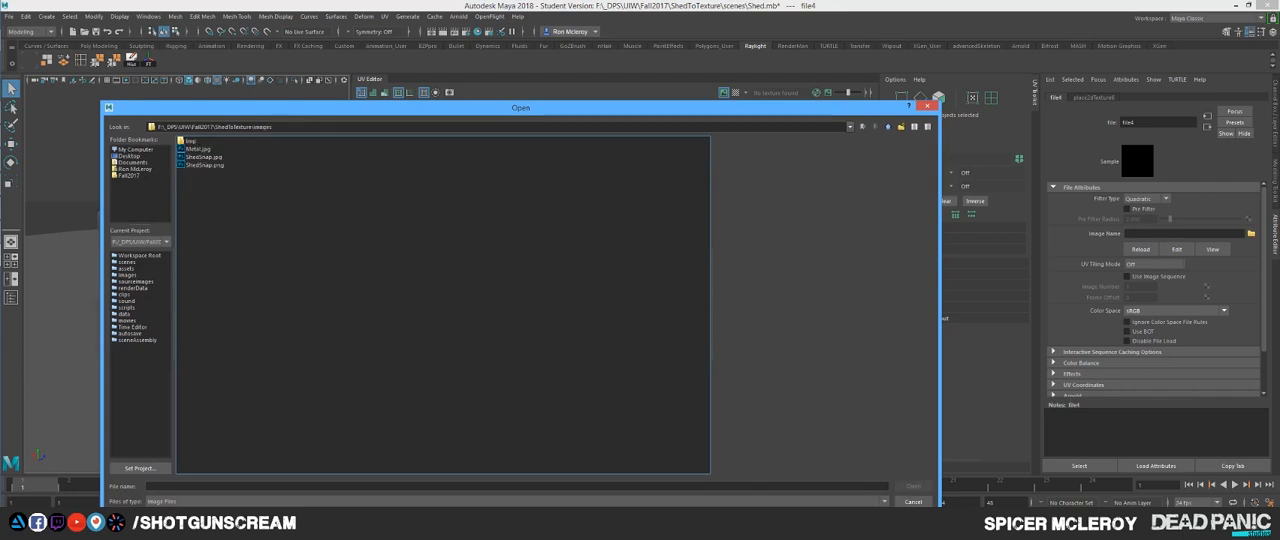
double_click(204, 157)
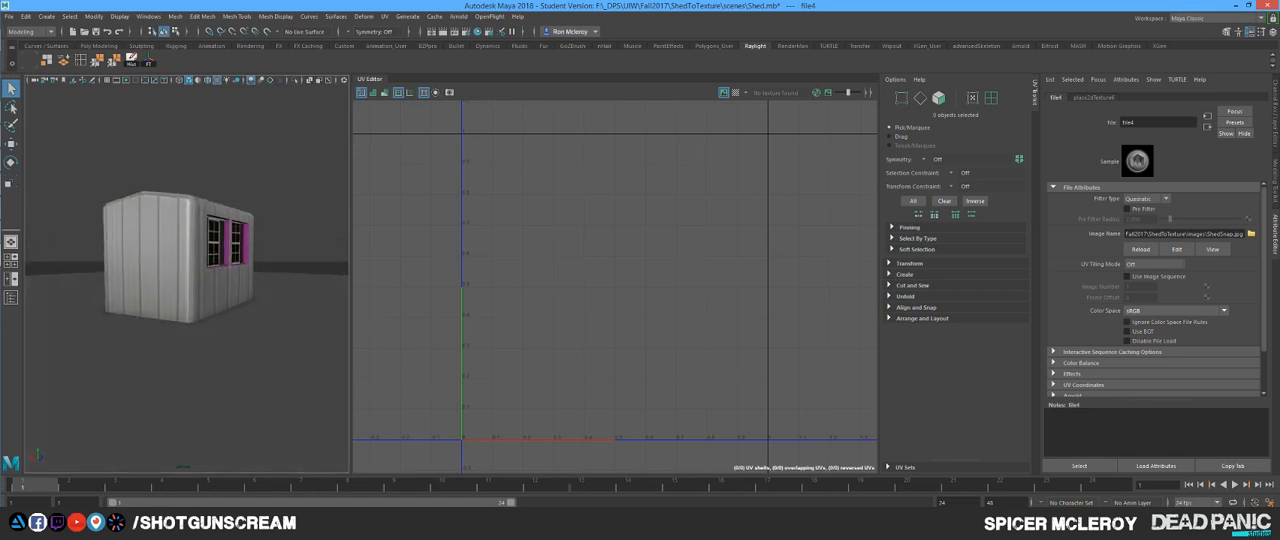
Step: Examine how the metal and window texture sits on the shed's walls, corners and roof from several sides
left_click_drag(260, 265, 130, 305)
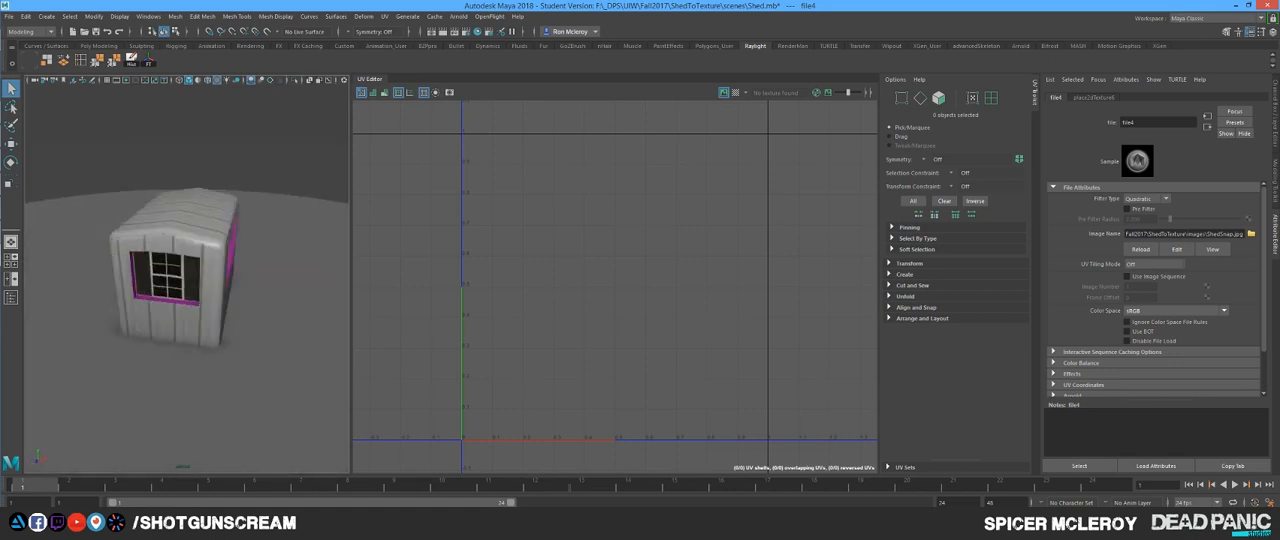
left_click_drag(180, 265, 95, 265)
scroll(187, 270, "up", 5)
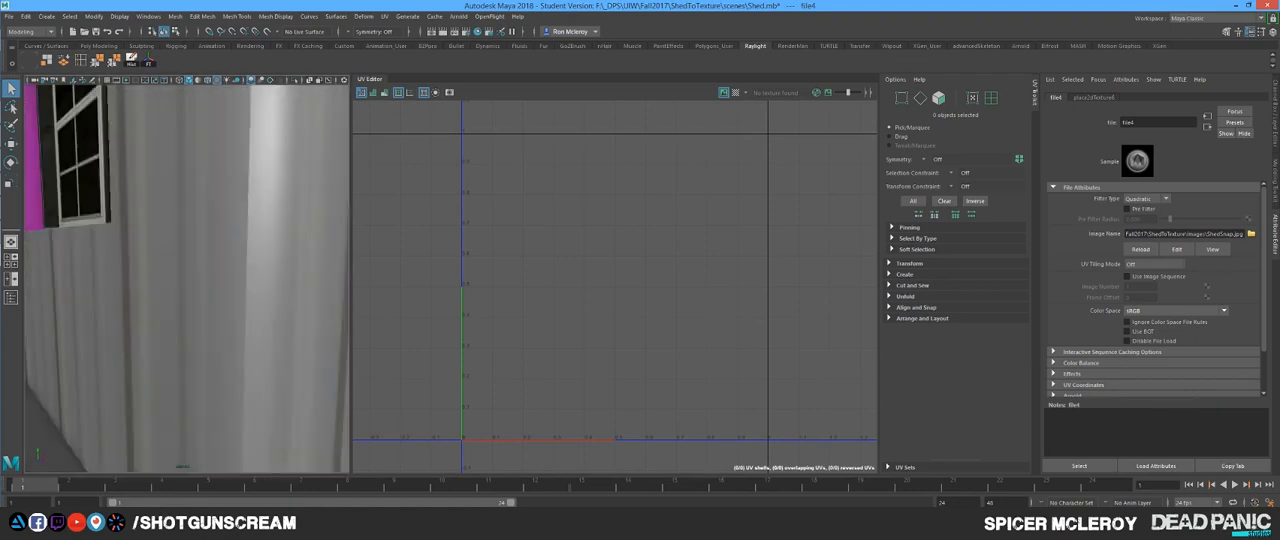
scroll(187, 270, "down", 3)
left_click_drag(150, 240, 103, 270, "alt")
left_click_drag(210, 255, 235, 250, "alt")
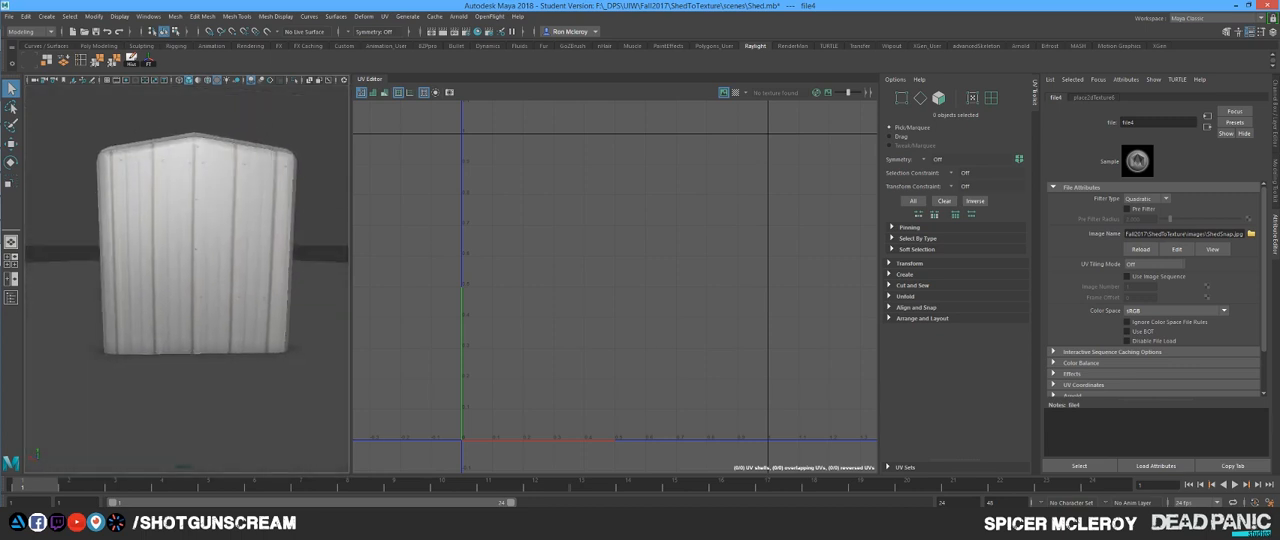
Step: Assign a separate new Blinn material to the two large faces of the shed's windowless gable wall
left_click(225, 245)
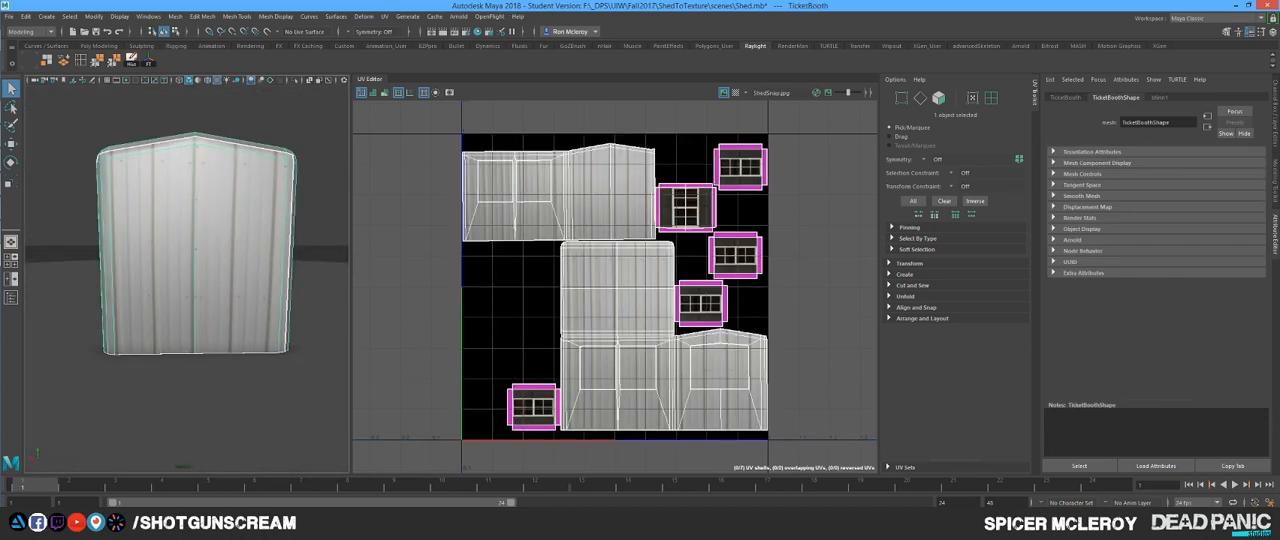
right_click(239, 241)
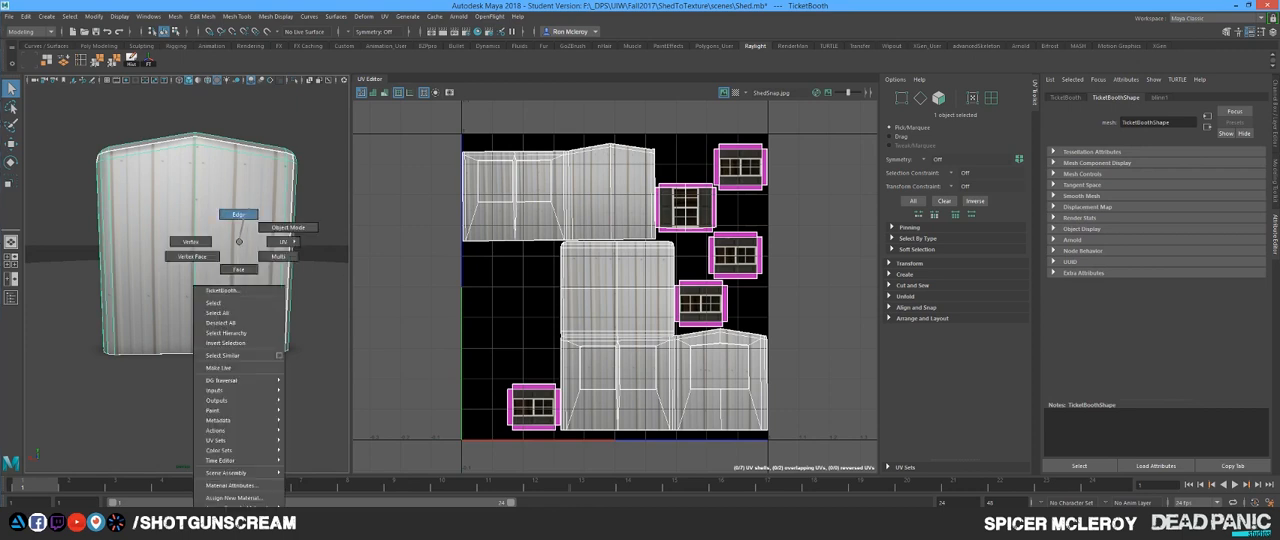
left_click(238, 268)
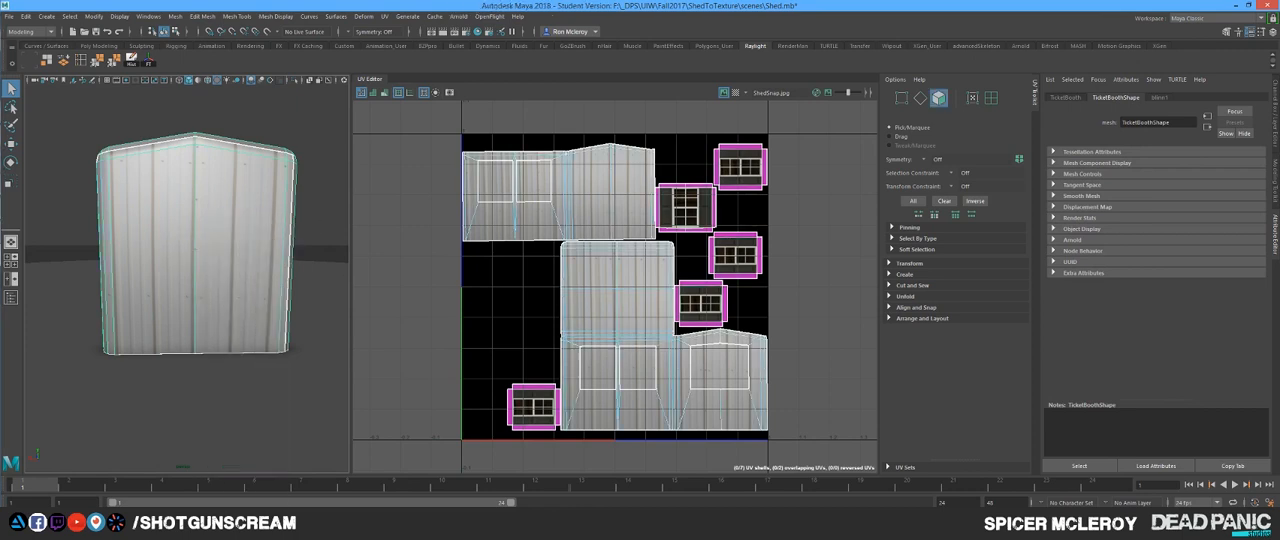
left_click(238, 266)
left_click_drag(239, 266, 287, 294)
left_click(286, 293)
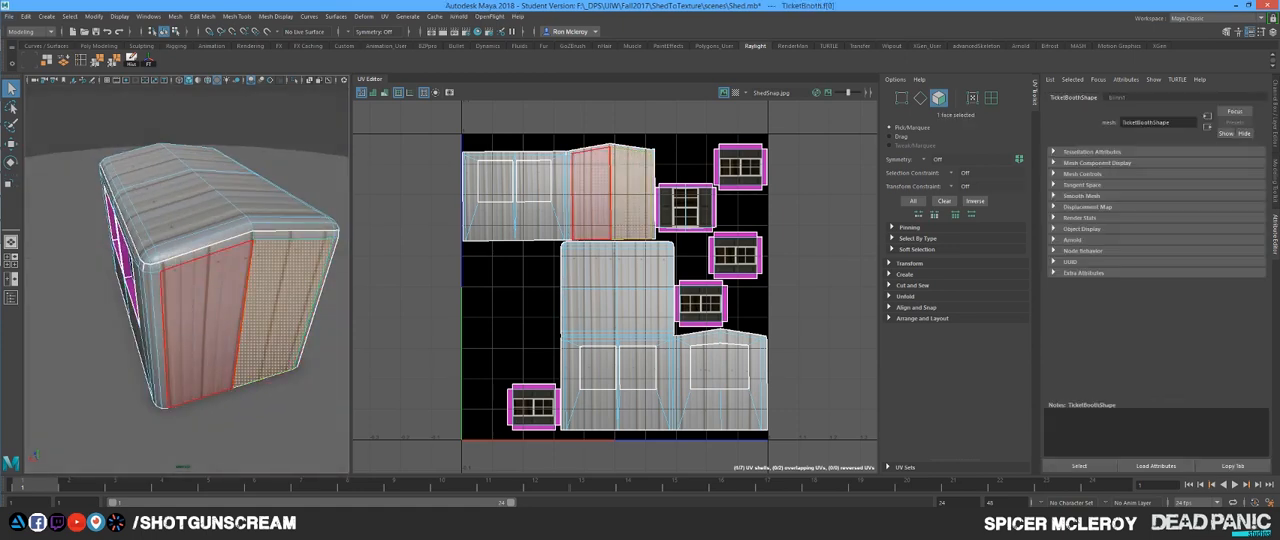
left_click(222, 300, "shift")
right_click(269, 242)
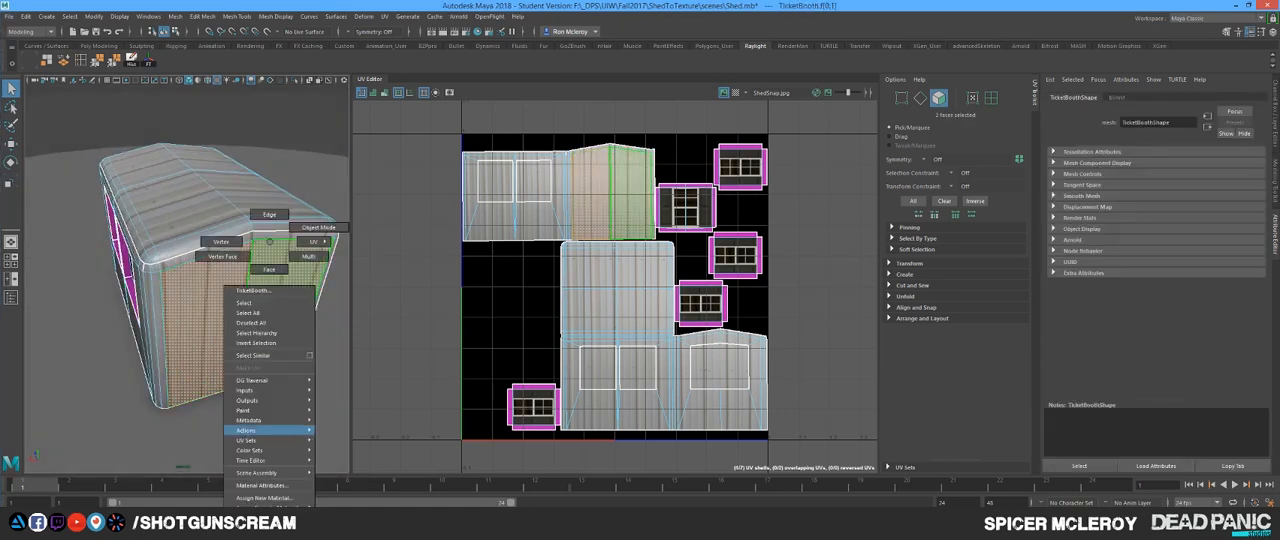
mouse_move(290, 506)
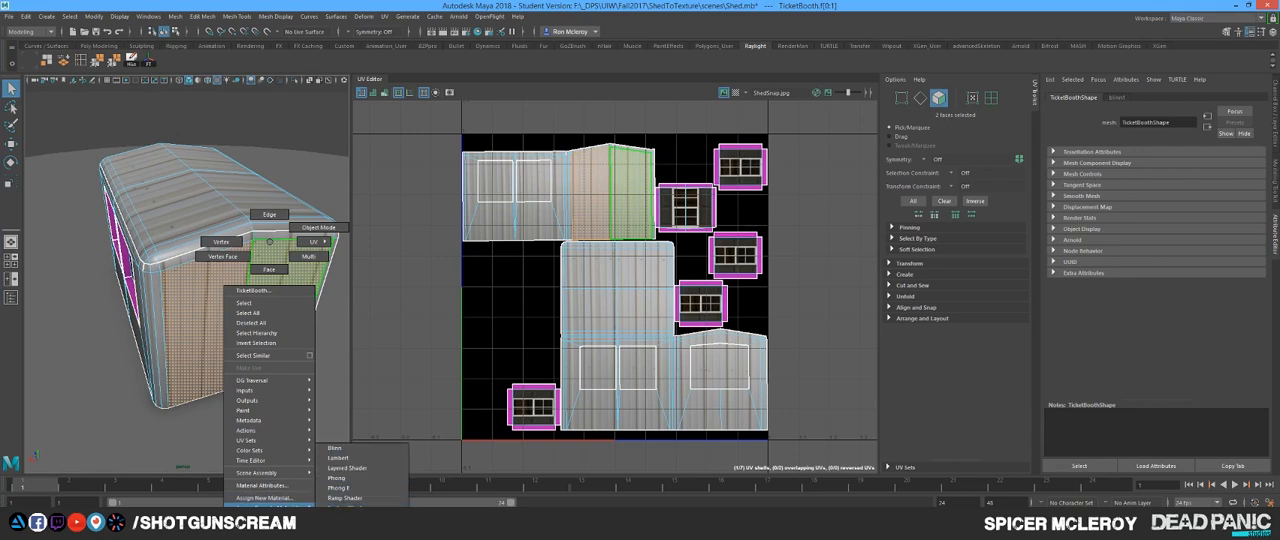
left_click(335, 448)
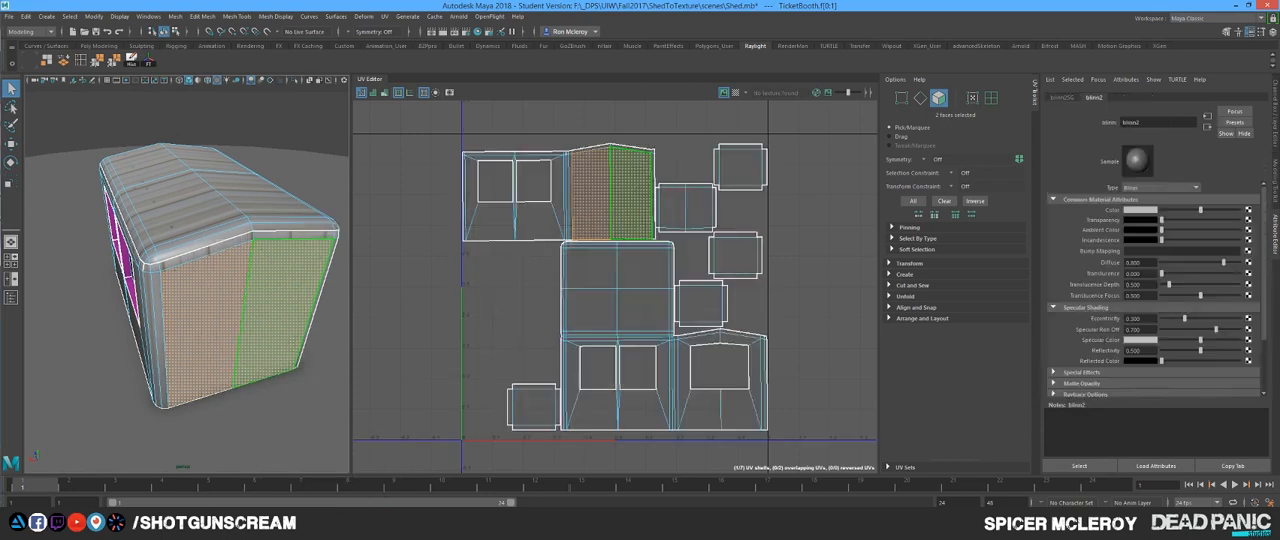
Step: Rename the gable wall's new material as Door, and reselect and frame the whole shed
double_click(1133, 122)
type("Door")
key("Return")
left_click(305, 178)
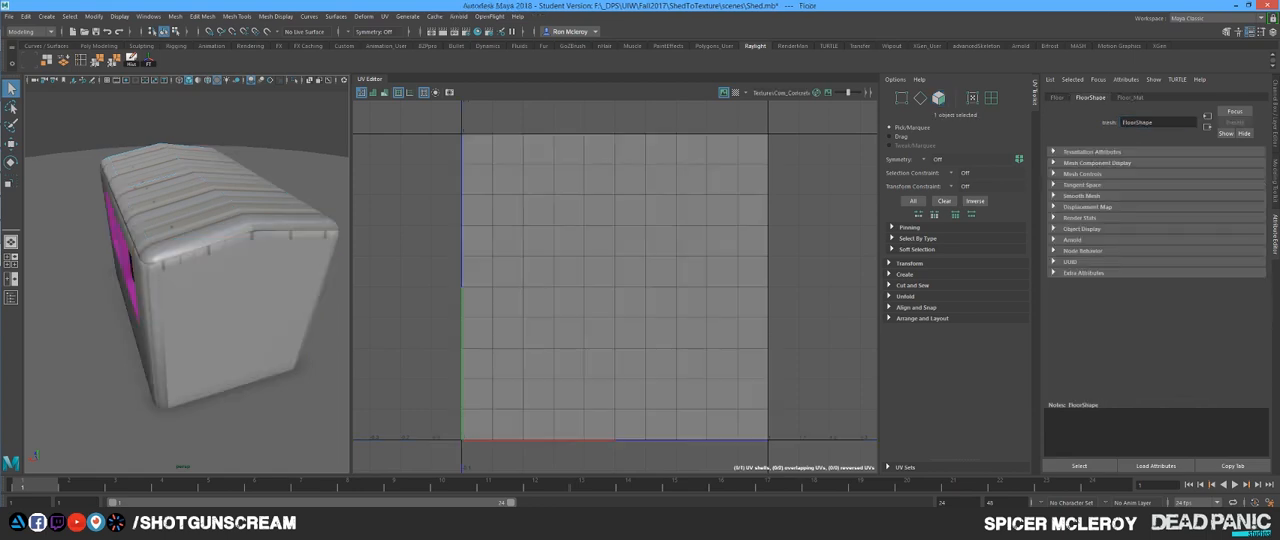
left_click(232, 280)
key("f")
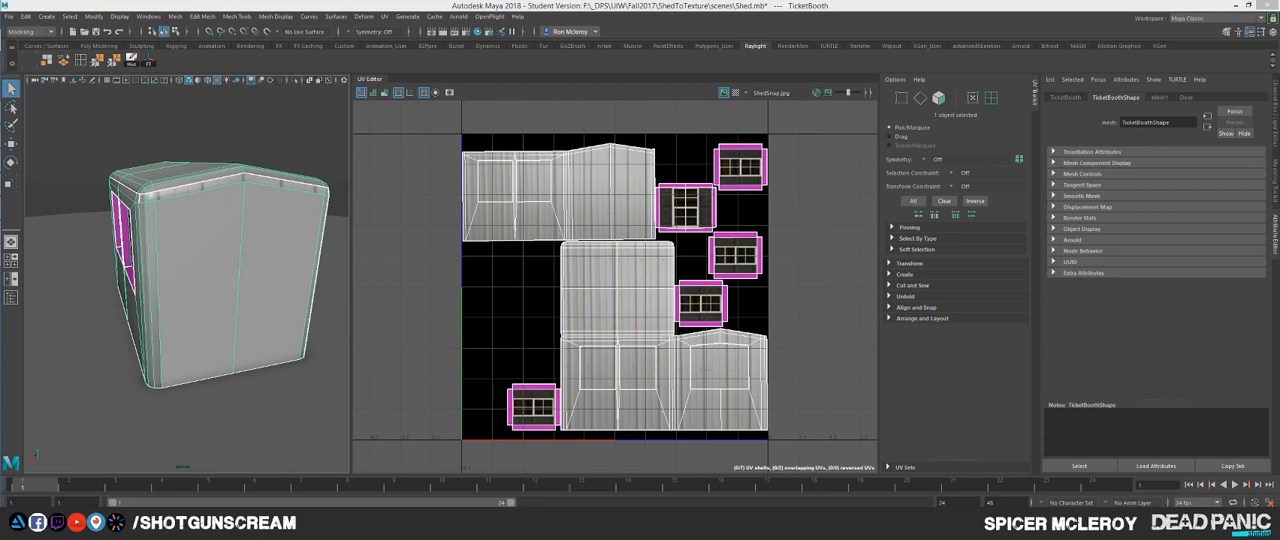
Step: Switch to Photoshop and copy the double doors out of the shed photo in Untitled-3, putting them on their own layer
key("alt+Tab")
key("alt+Tab")
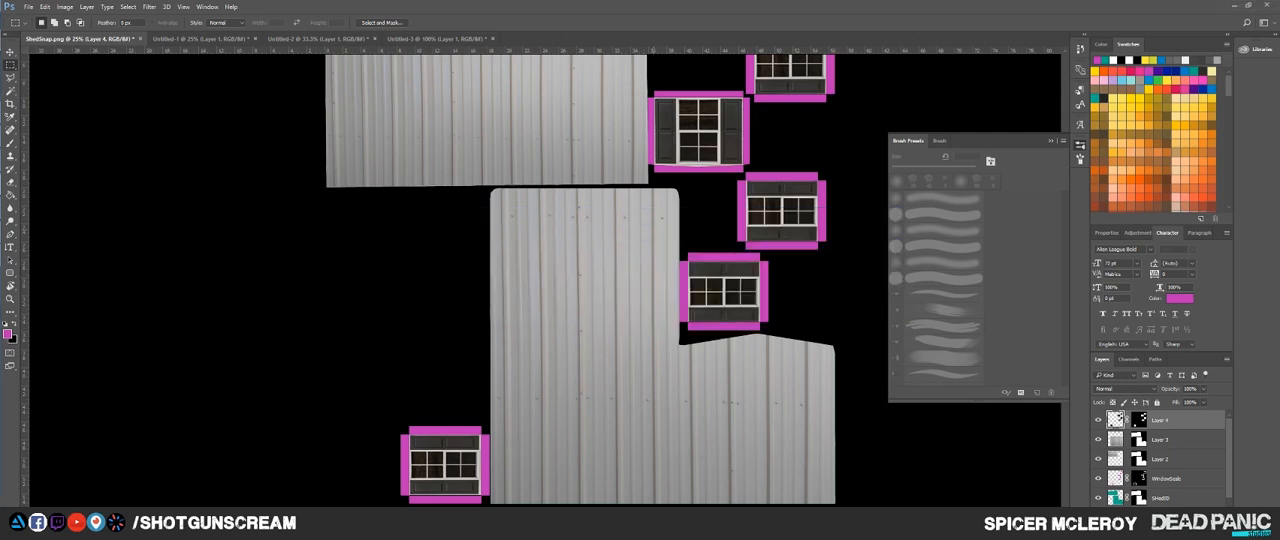
left_click(436, 38)
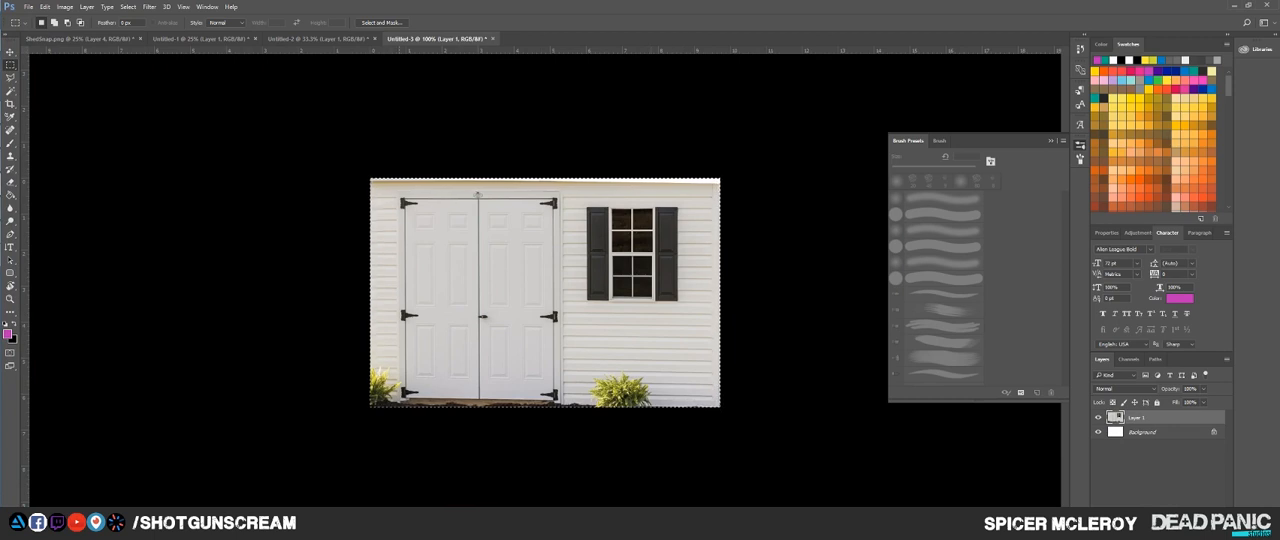
key("ctrl+d")
left_click_drag(397, 190, 563, 402)
key("ctrl+j")
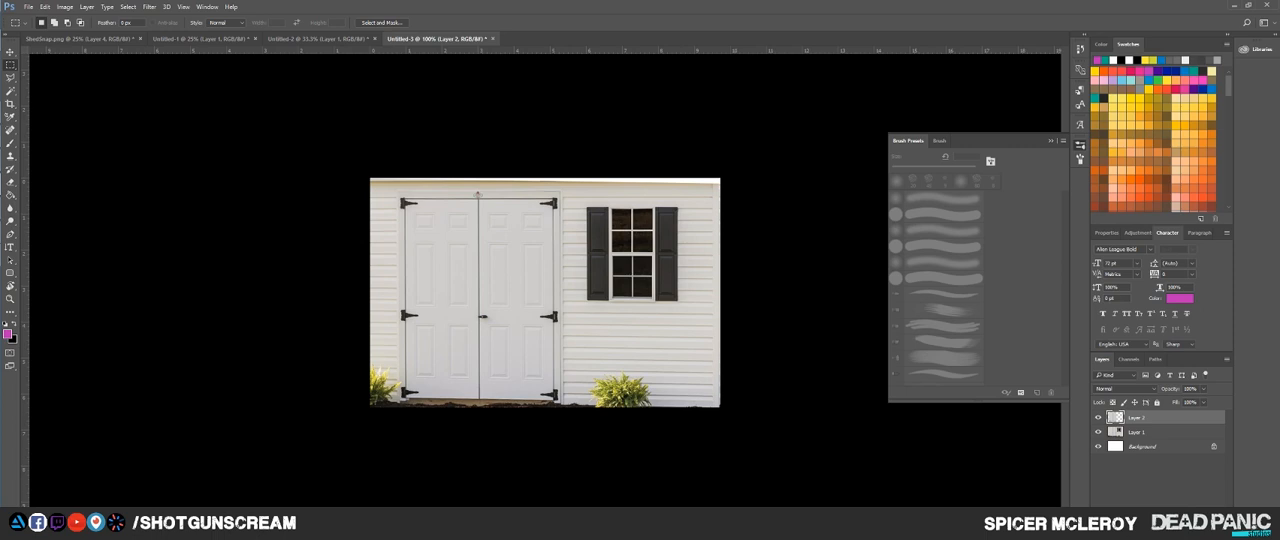
key("ctrl+a")
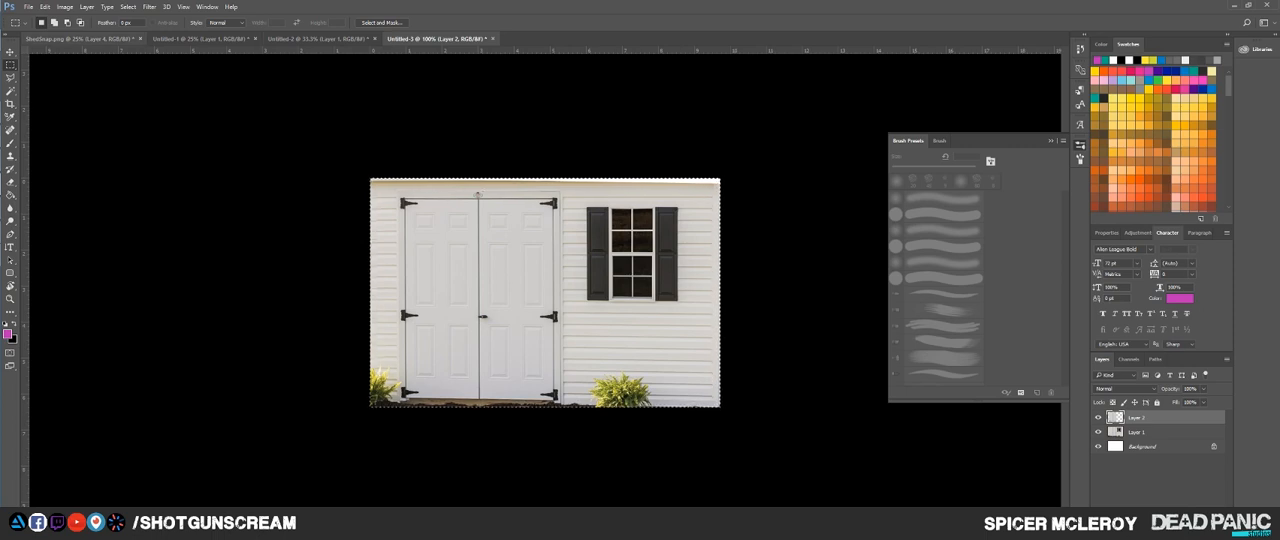
Step: Try placing the copied doors on the lower gable wall in ShedSnap.png, and delete their layer
left_click(82, 39)
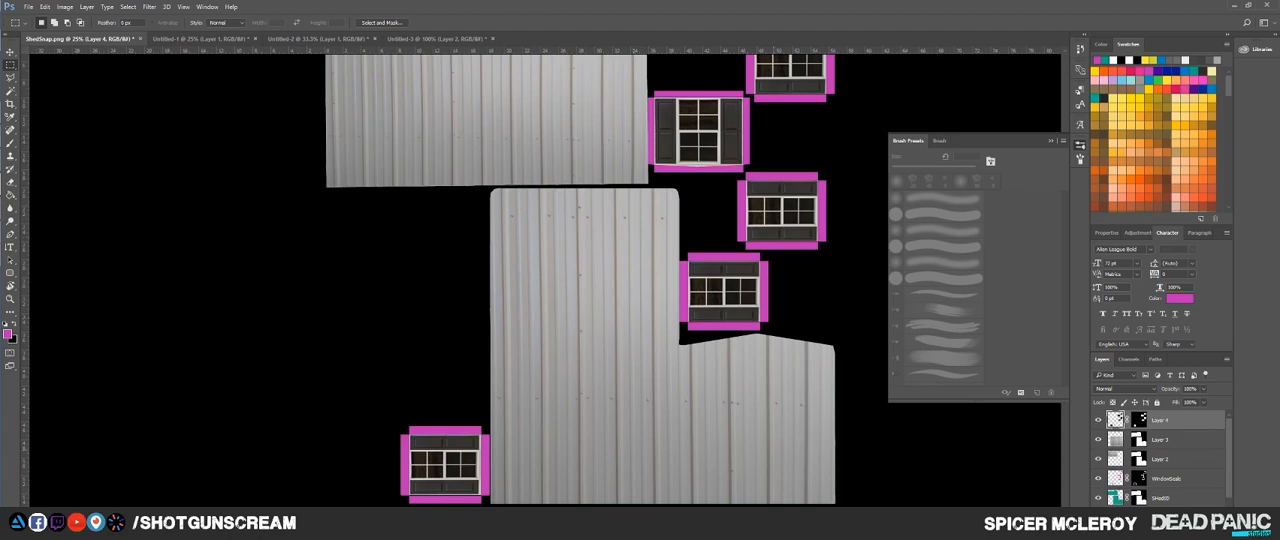
key("ctrl+v")
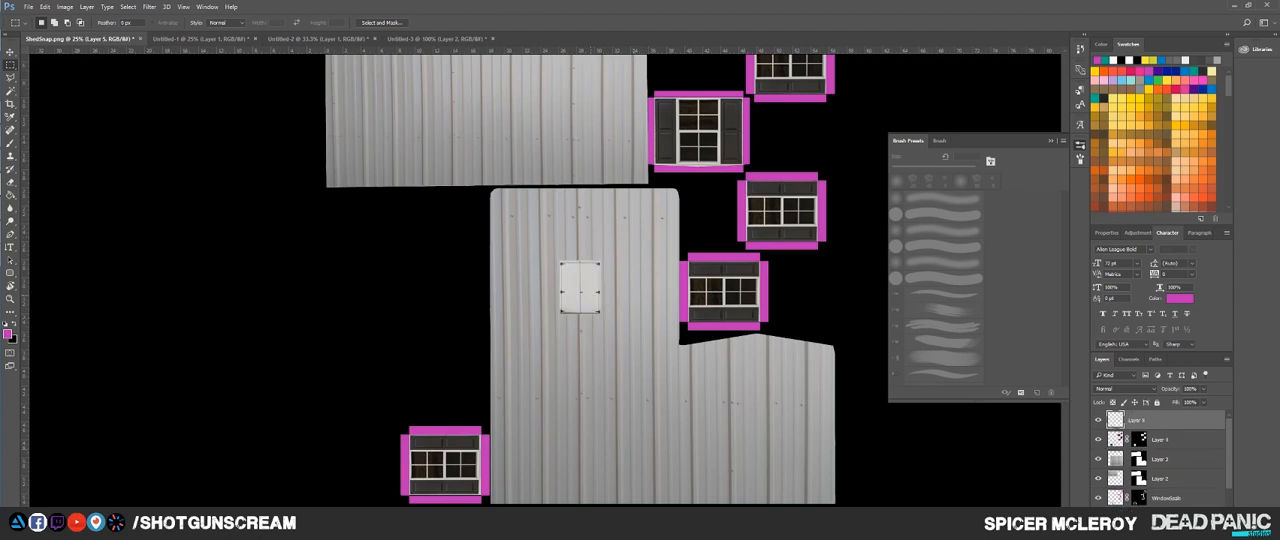
key("v")
left_click_drag(591, 275, 774, 458)
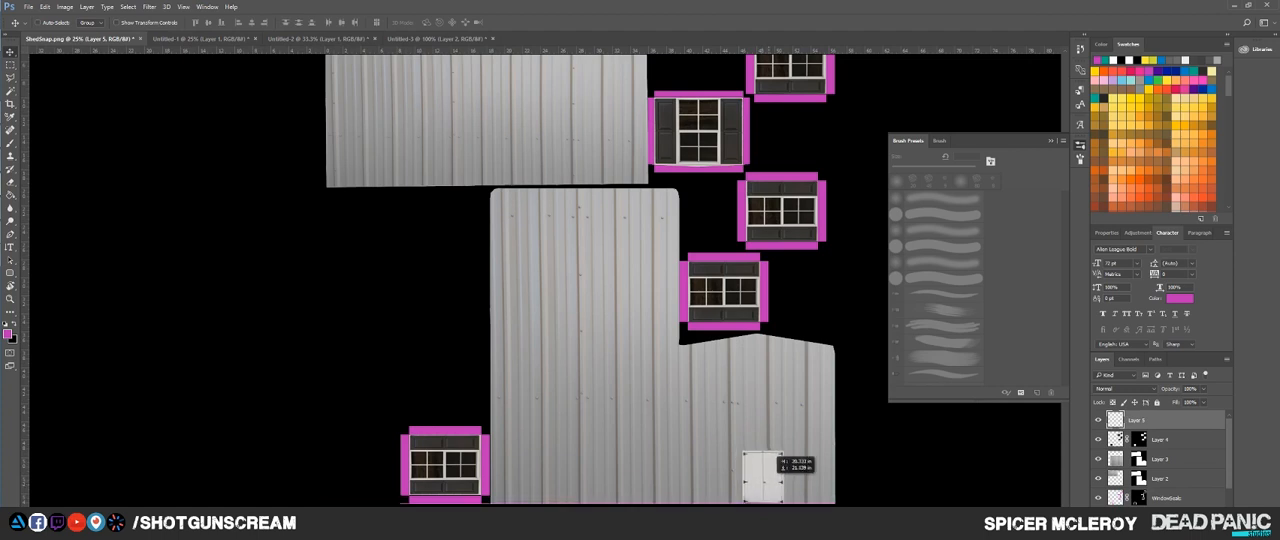
key("Delete")
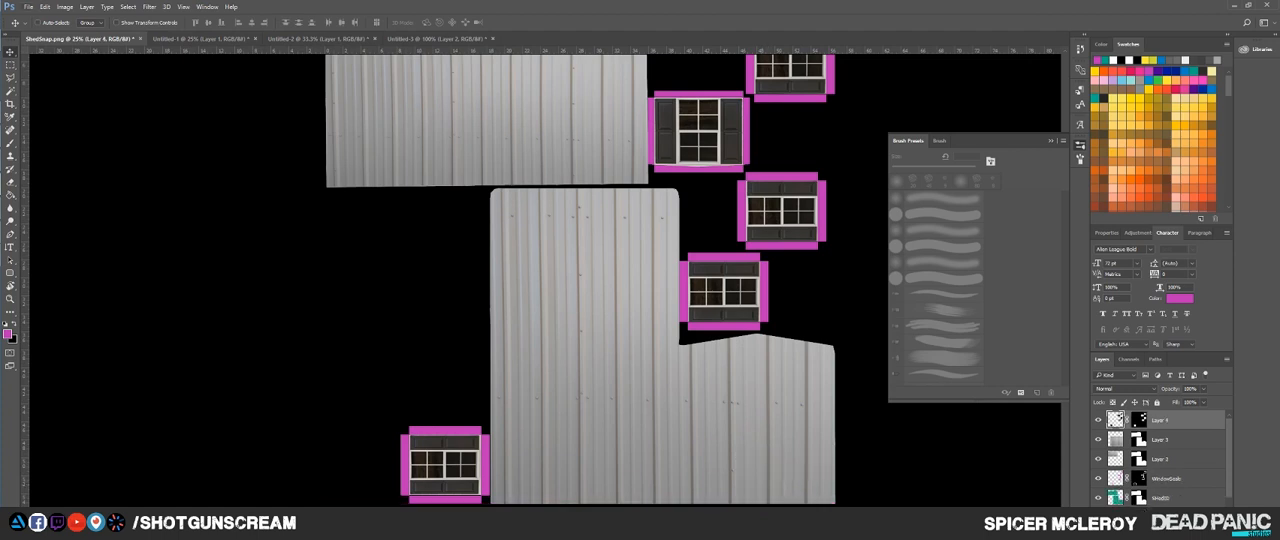
Step: Create a new document 2048 pixels wide and 2048 pixels high
left_click(29, 7)
left_click(37, 17)
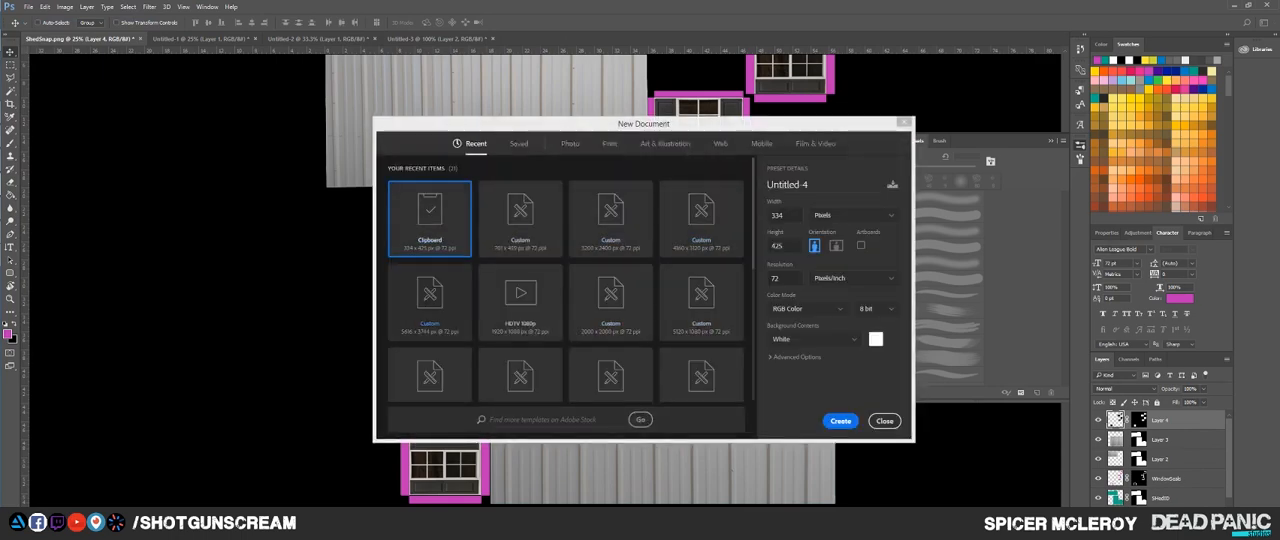
double_click(780, 215)
type("2048")
key("Tab")
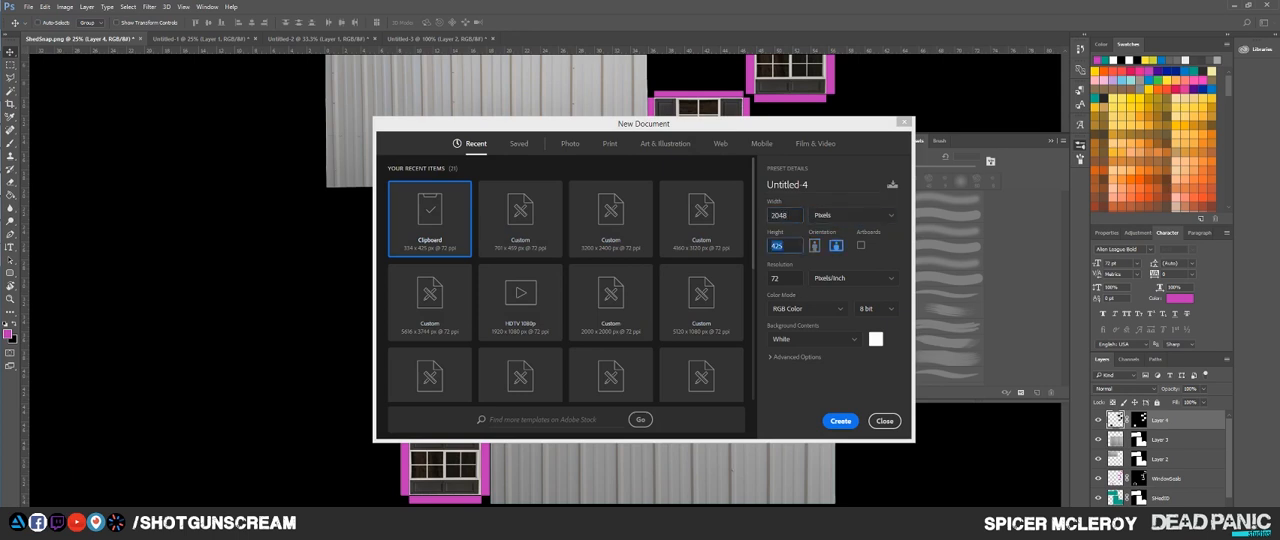
type("2048")
key("Return")
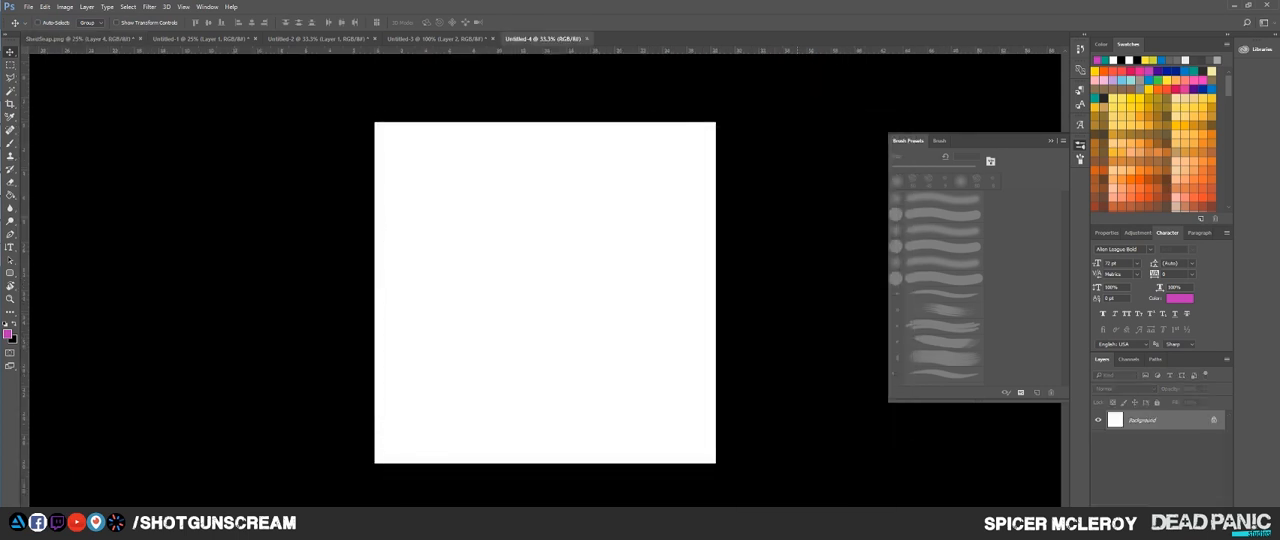
Step: Paste the double doors into the new document, scale them to the full canvas height and stretch them to its full width
key("ctrl+v")
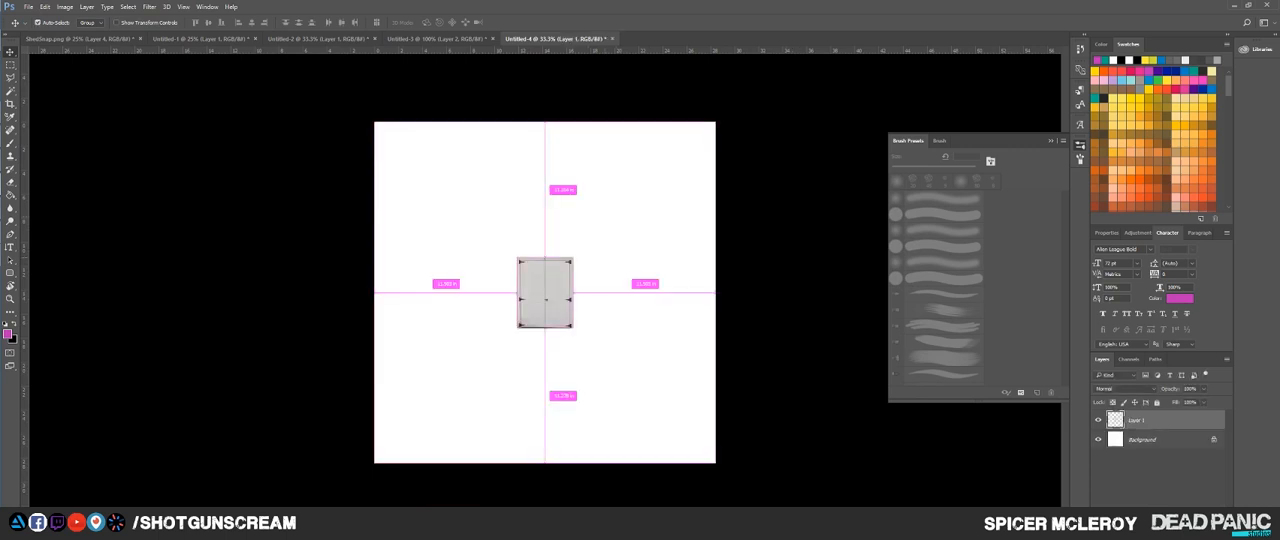
key("ctrl+t")
left_click_drag(573, 257, 678, 124)
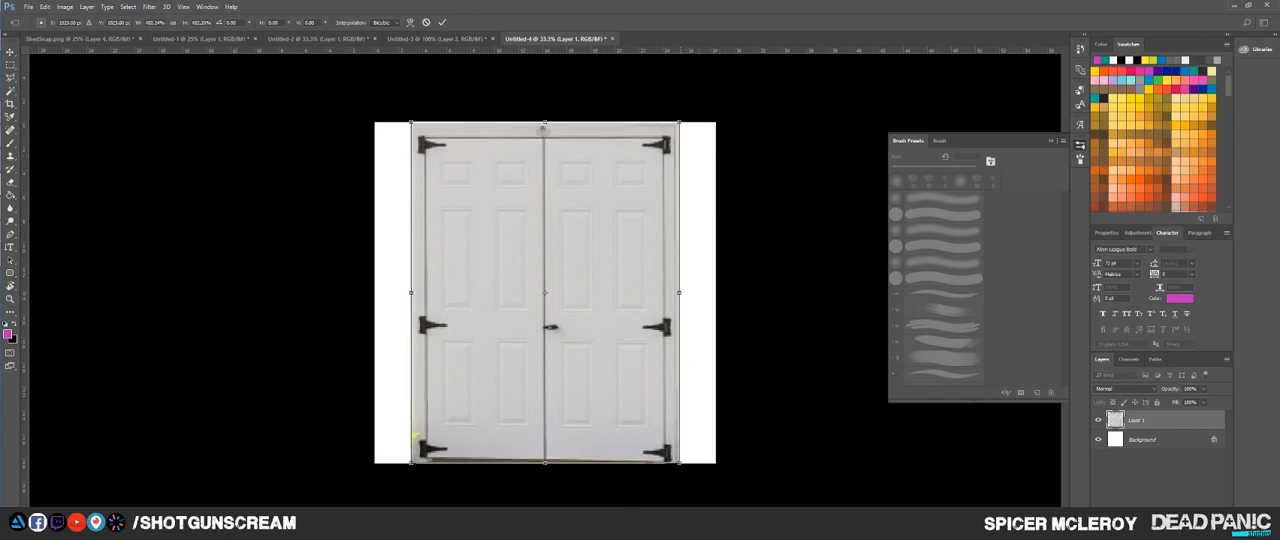
left_click_drag(679, 292, 716, 292)
key("Return")
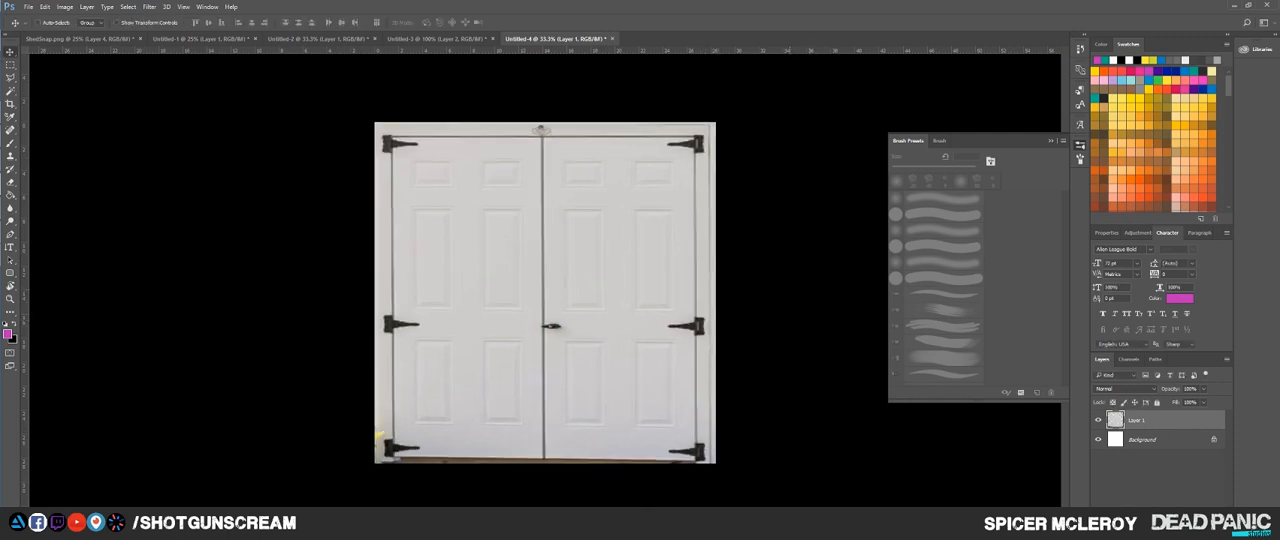
Step: Enlarge the doors slightly beyond the canvas edges and nudge them sideways to trim the uneven border of the photo
key("ctrl+t")
mouse_move(544, 462)
left_mouse_down()
mouse_move(544, 440)
mouse_move(544, 466)
left_mouse_up()
left_click_drag(716, 295, 723, 295)
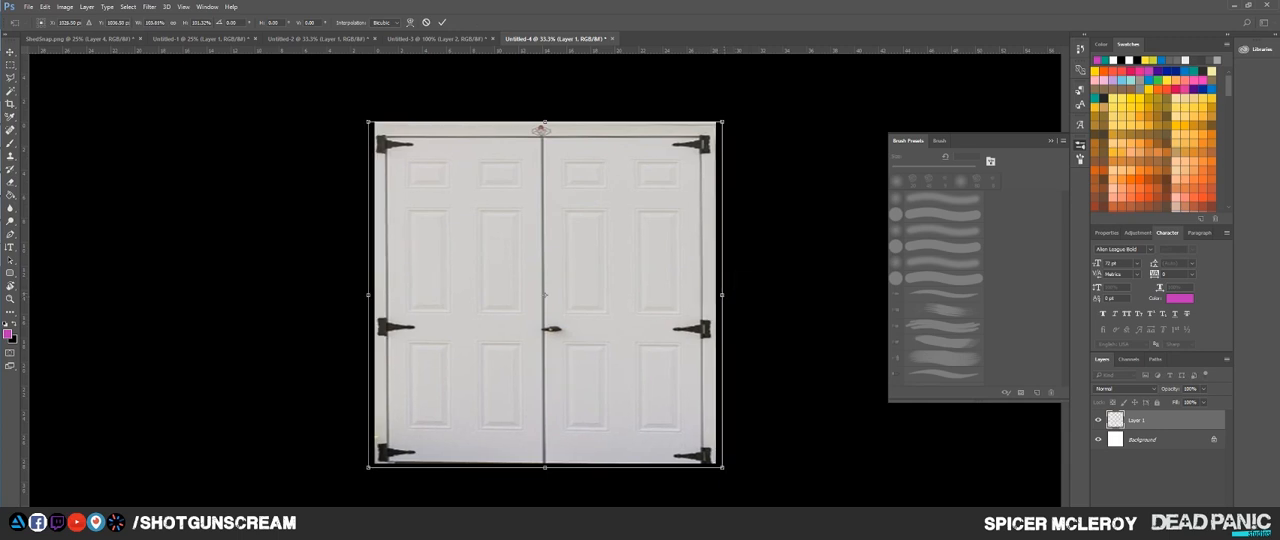
key("Right")
key("Right")
key("Right")
key("Right")
key("Right")
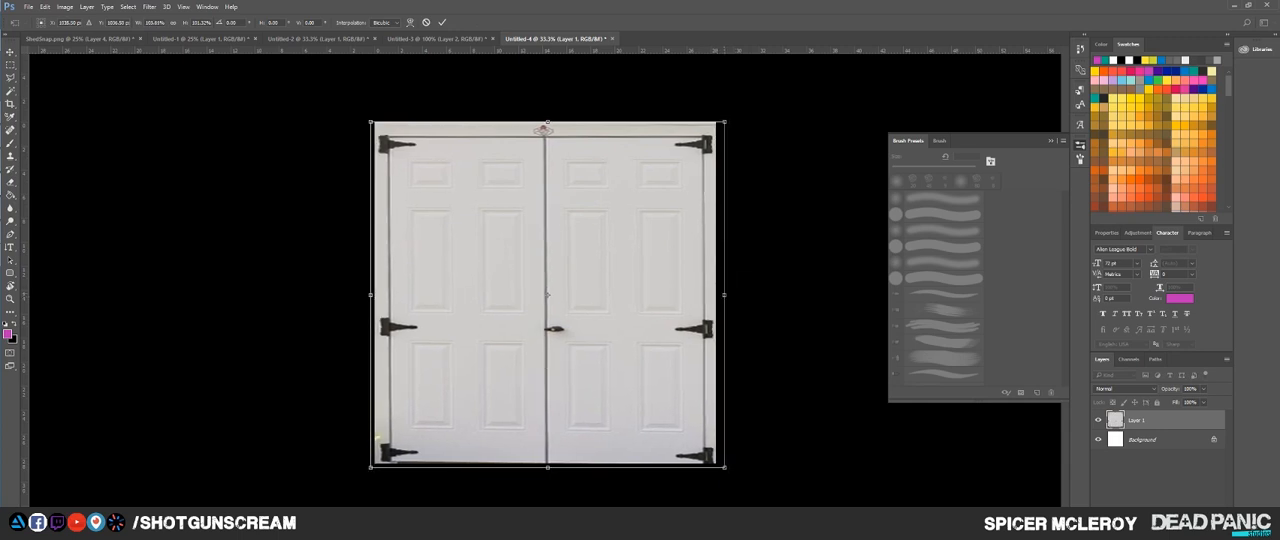
key("Escape")
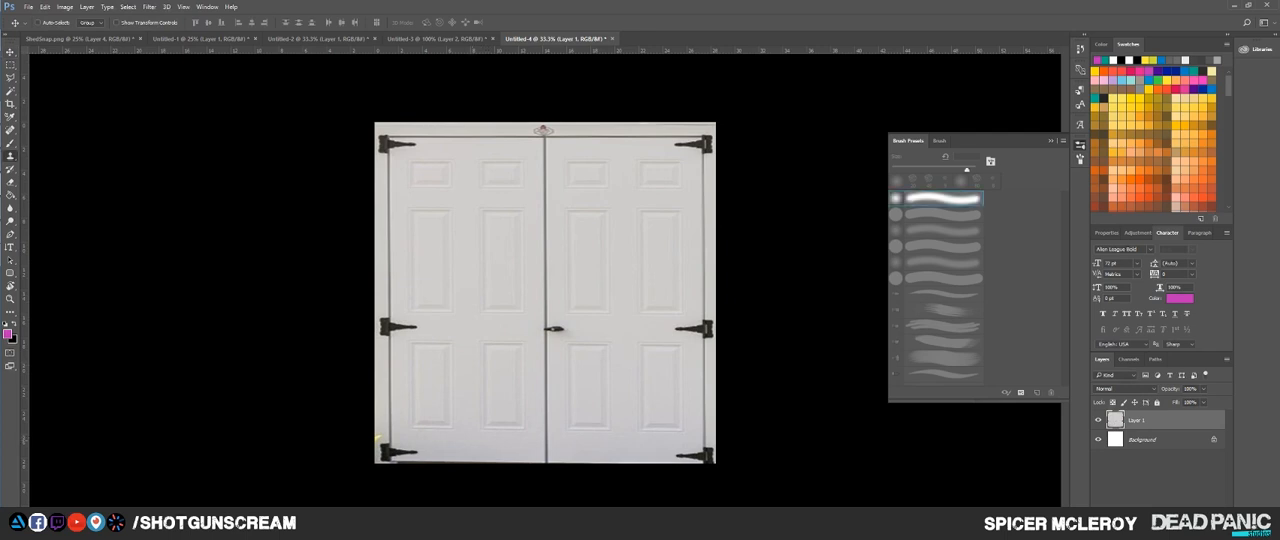
Step: Retouch the yellow leaf beside the lower hinge of the left door with a smaller Clone Stamp brush
key("s")
scroll(379, 418, "up", 3)
left_click_drag(379, 418, 494, 328)
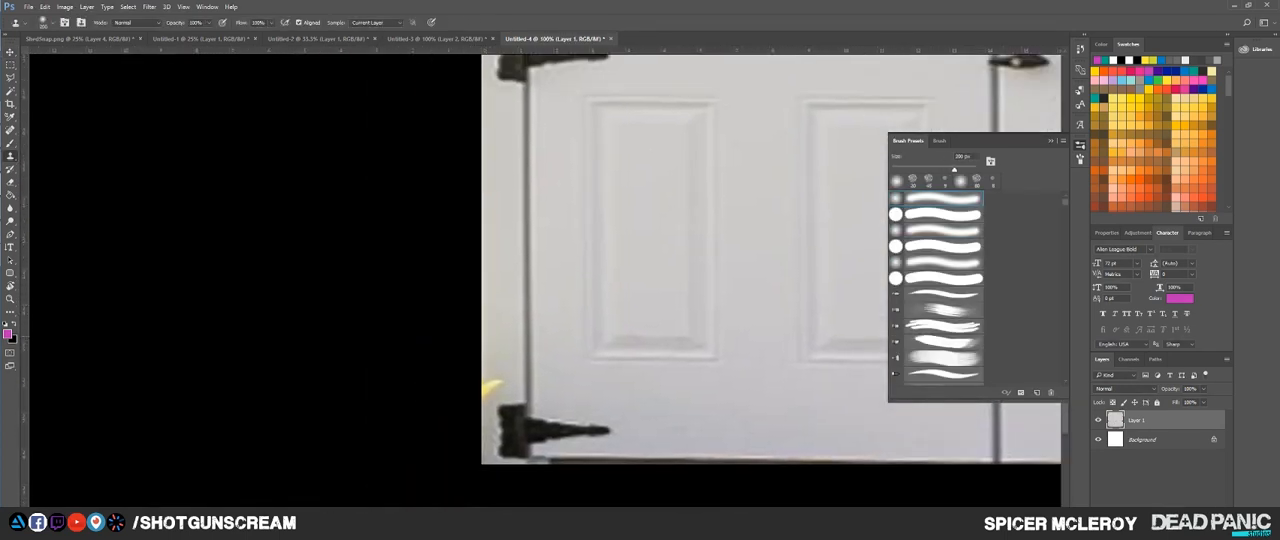
key("bracketleft")
key("bracketleft")
key("bracketleft")
key("bracketleft")
key("bracketleft")
key("bracketleft")
left_click_drag(494, 383, 487, 389)
scroll(545, 280, "down", 5)
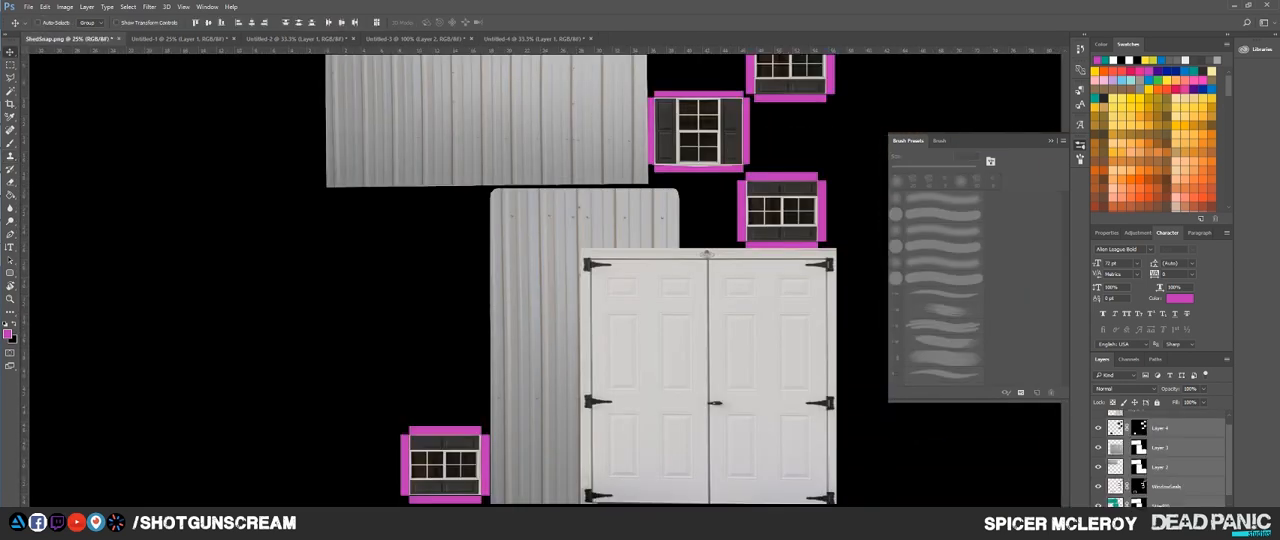
Step: In ShedSnap.png, set the texture layers below the pasted doors to 0% opacity and the doors layer to about 49%
key("0")
key("0")
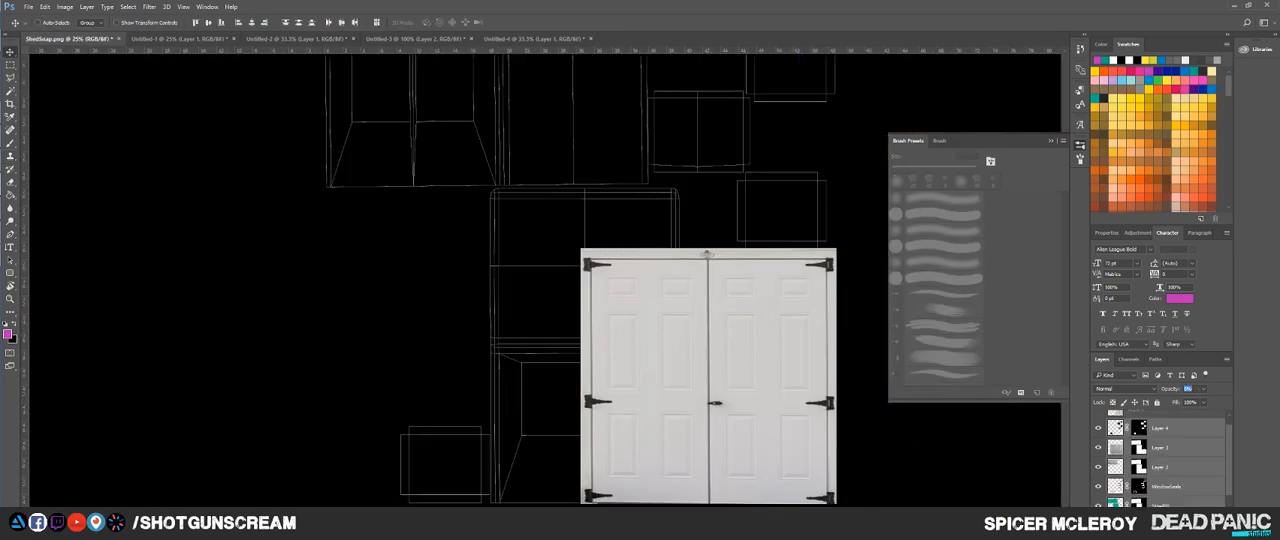
scroll(1165, 460, "up", 1)
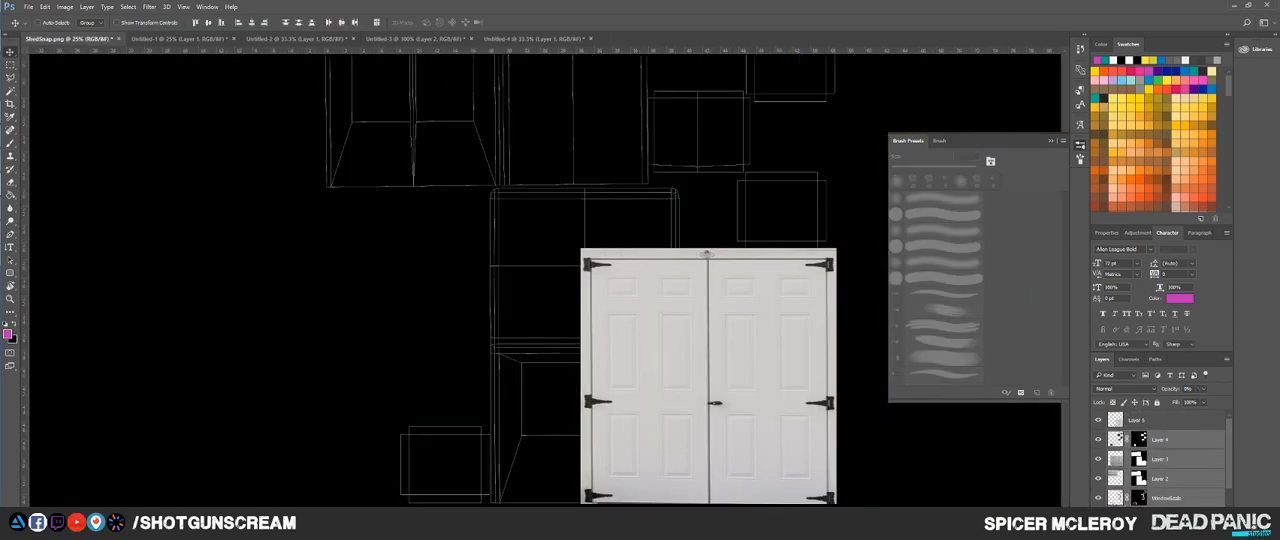
left_click(1160, 420)
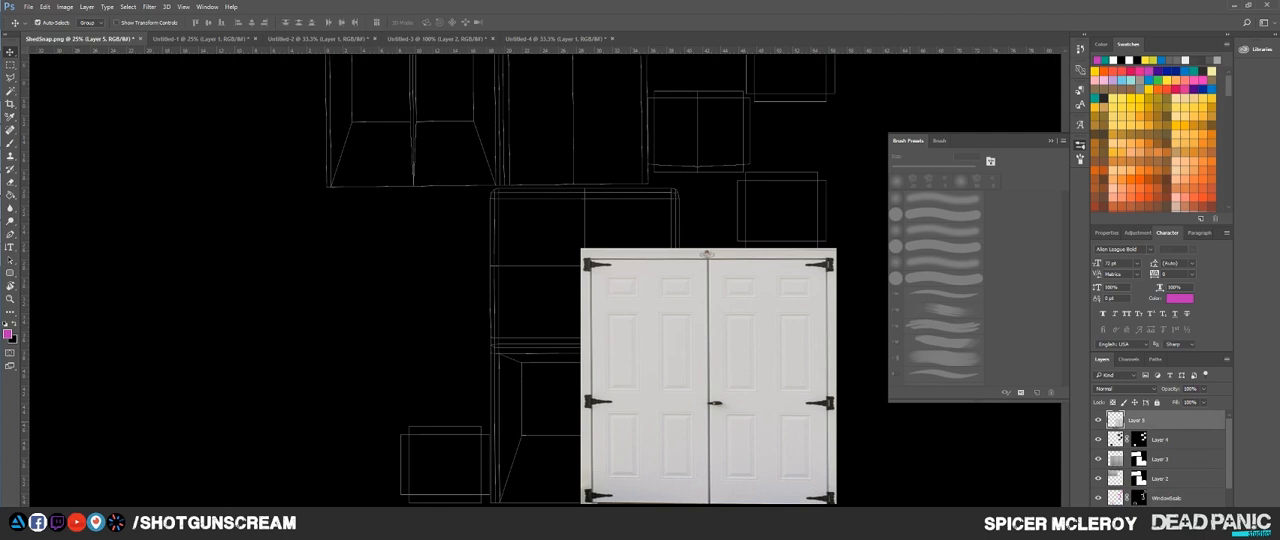
left_click_drag(1170, 389, 1145, 389)
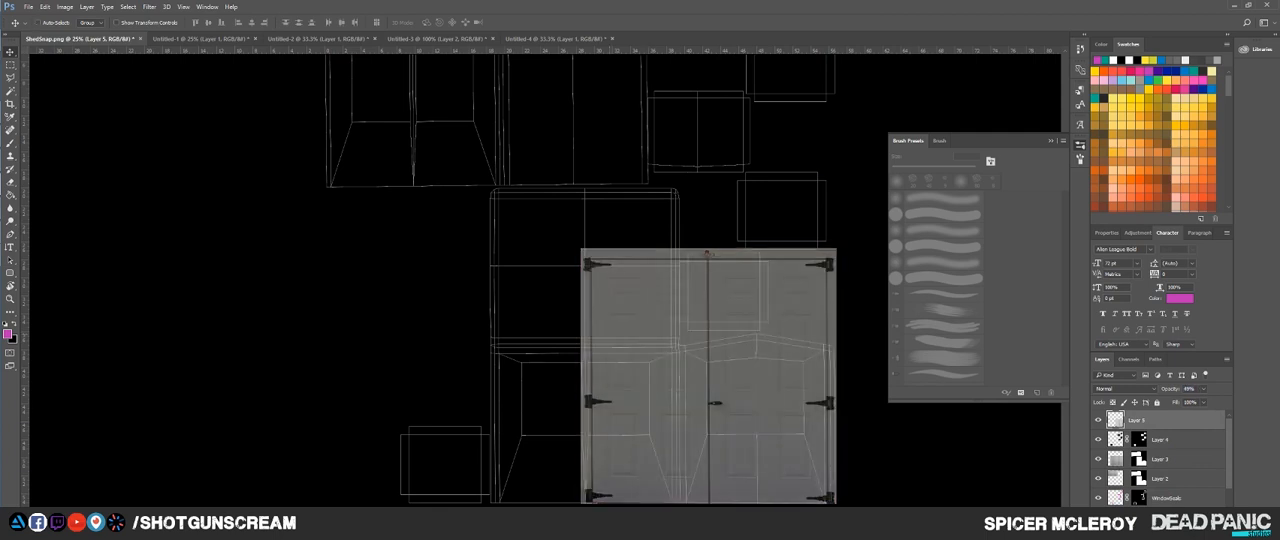
Step: Move the semi-transparent doors over the outline of the upper gable wall
scroll(800, 162, "down", 1)
scroll(800, 162, "up", 1)
left_click_drag(736, 365, 600, 140)
scroll(600, 145, "up", 3)
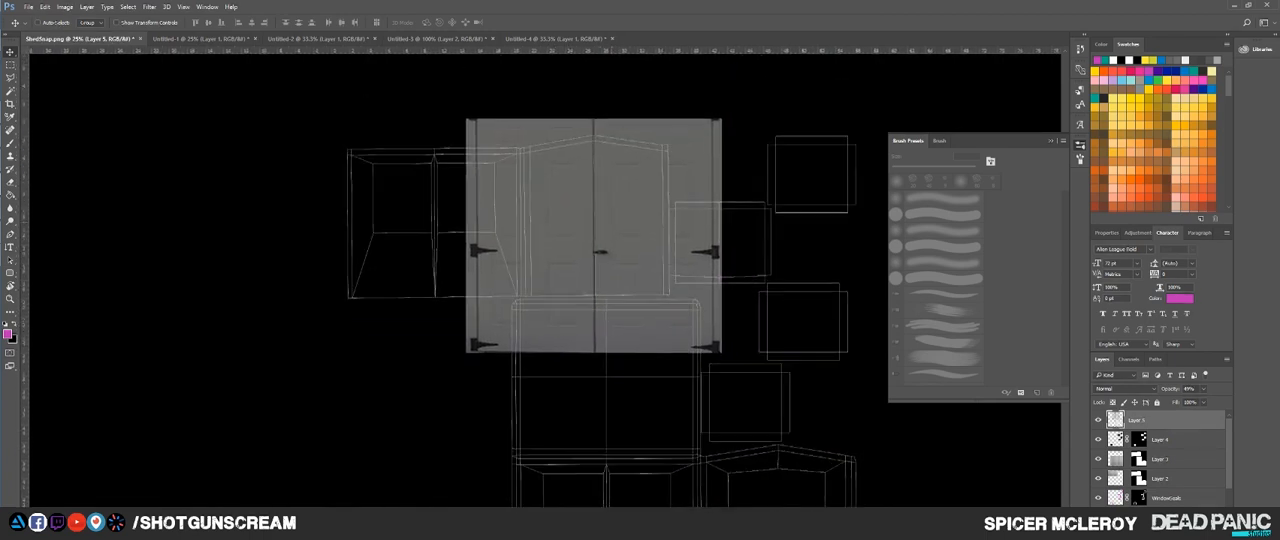
key("ctrl+t")
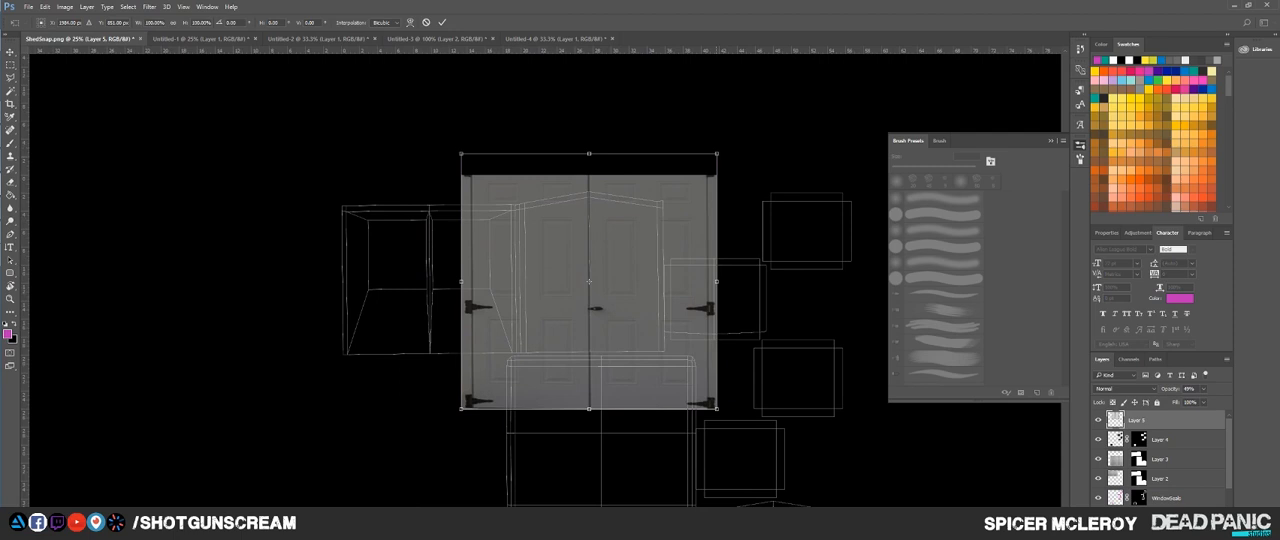
left_click_drag(717, 154, 654, 217)
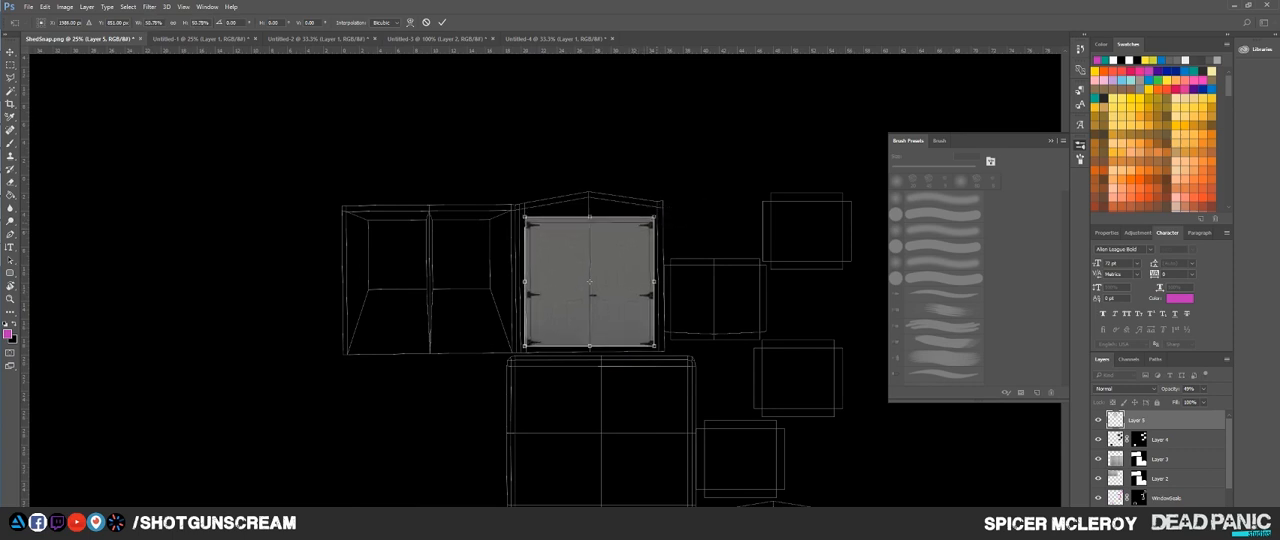
left_click_drag(655, 280, 659, 280)
left_click_drag(597, 217, 523, 206)
key("Down")
key("Down")
key("Down")
key("Down")
key("Down")
key("Down")
key("Down")
key("Down")
key("Down")
key("Down")
key("Down")
key("Down")
key("ctrl+z")
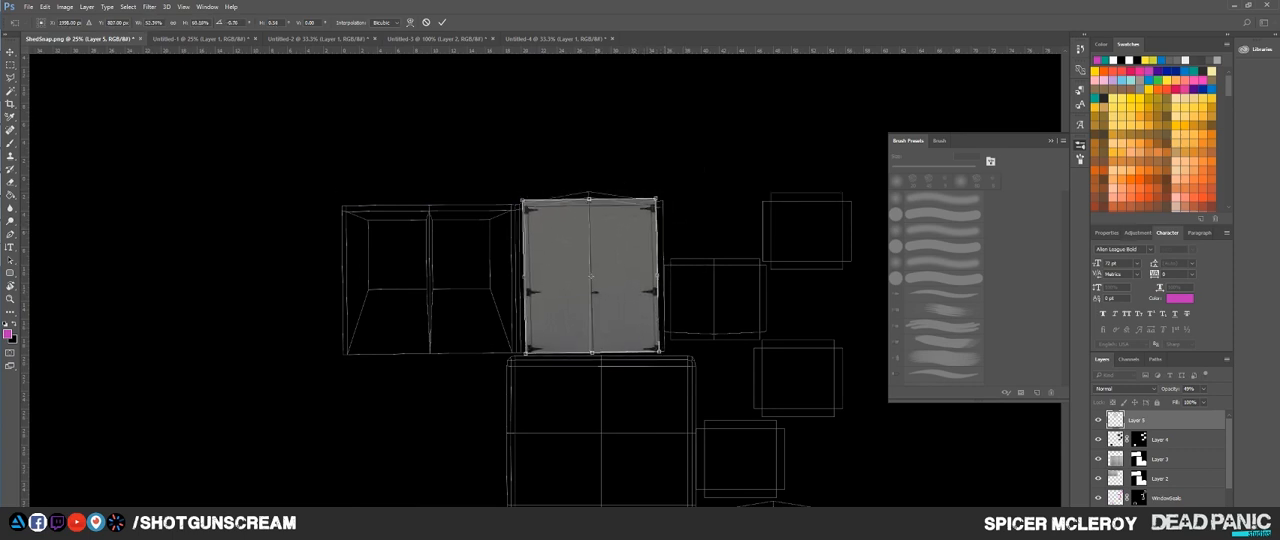
key("Escape")
Step: Scale the doors down to fit within the upper gable wall, centered below the peak with their base at the wall's bottom edge
key("ctrl+t")
left_click_drag(720, 150, 589, 214)
left_click_drag(600, 260, 601, 264)
left_click_drag(650, 210, 650, 212)
key("Return")
Step: Restore the metal and window texture layers and the doors layer to 100% opacity
left_click(1162, 440)
scroll(1162, 458, "down", 3)
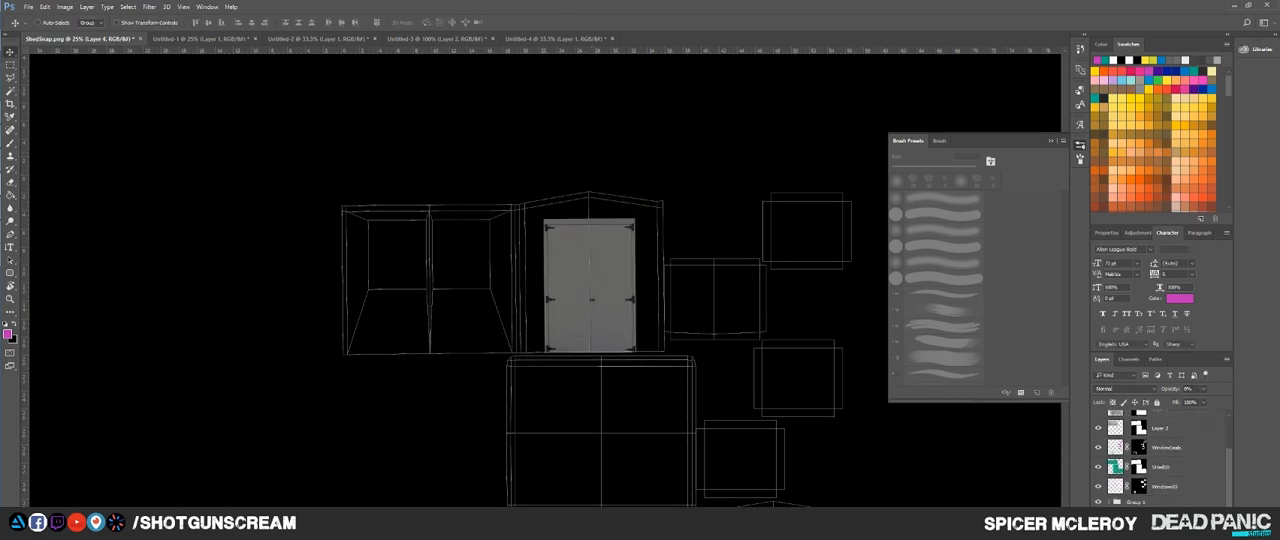
left_click(1165, 487, "shift")
scroll(1165, 487, "up", 3)
key("0")
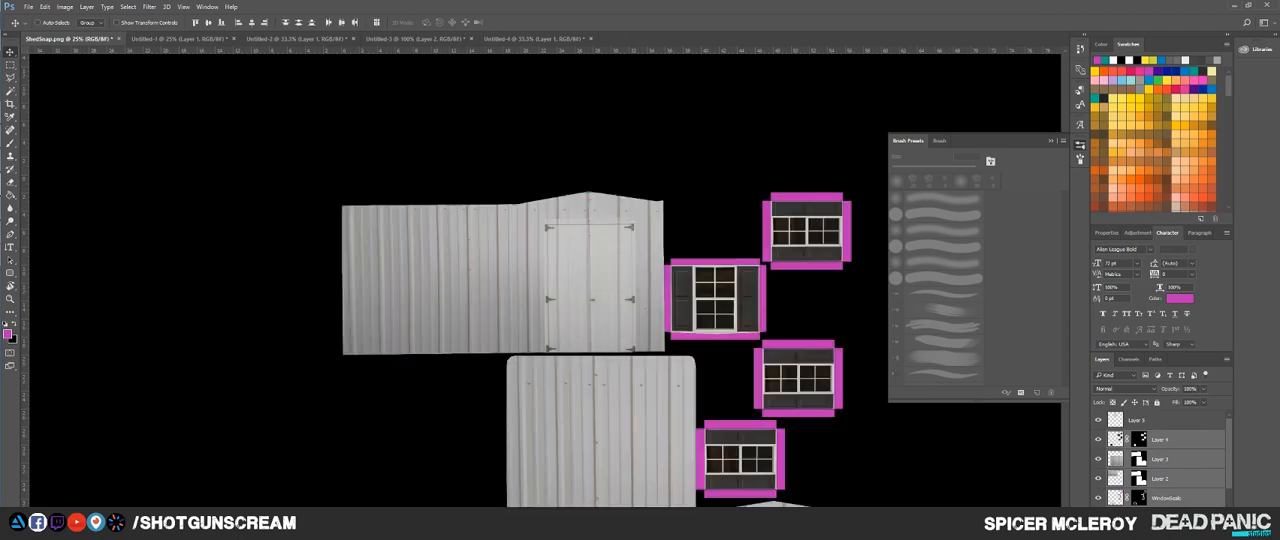
left_click(1165, 420)
key("0")
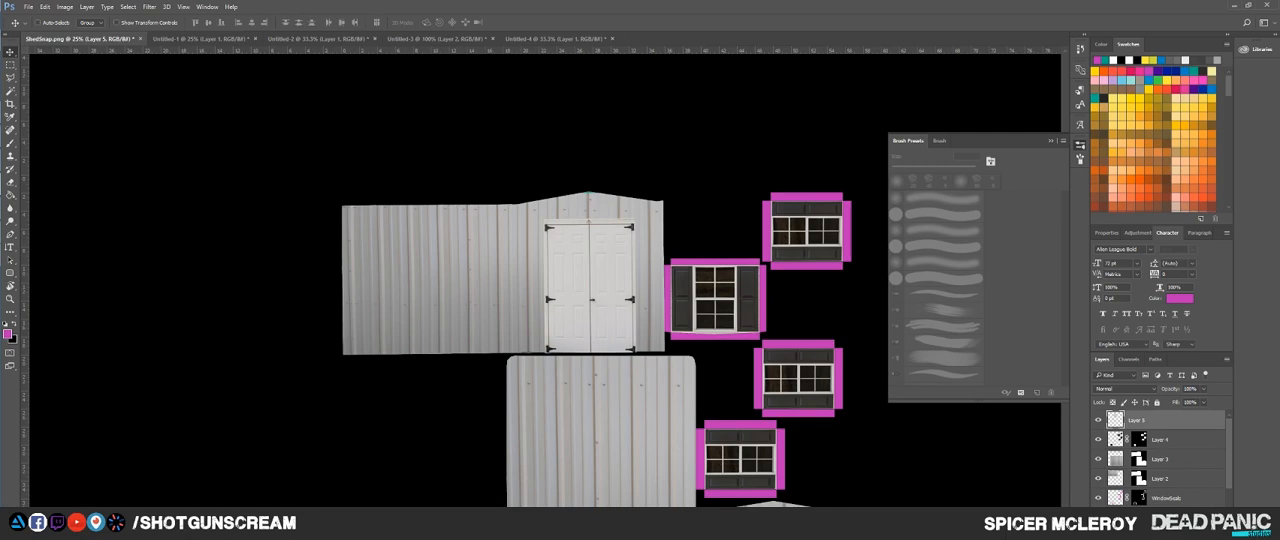
Step: Darken the doors layer with a Levels adjustment to match the surrounding metal wall
scroll(589, 358, "up", 2)
left_click_drag(589, 358, 614, 293)
scroll(614, 293, "up", 2)
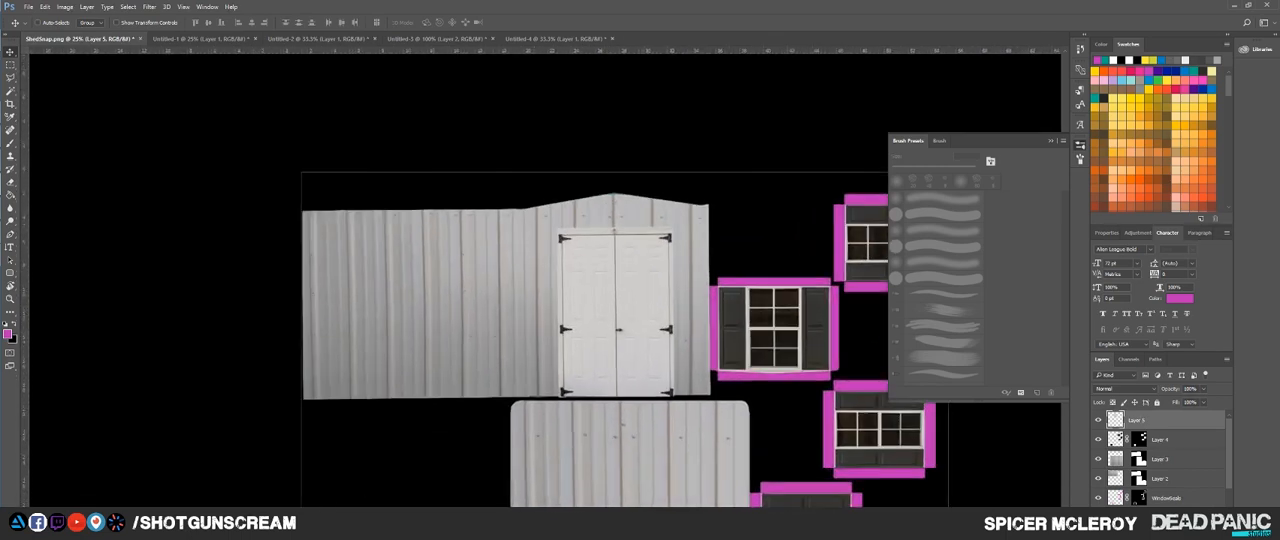
key("ctrl+z")
key("ctrl+z")
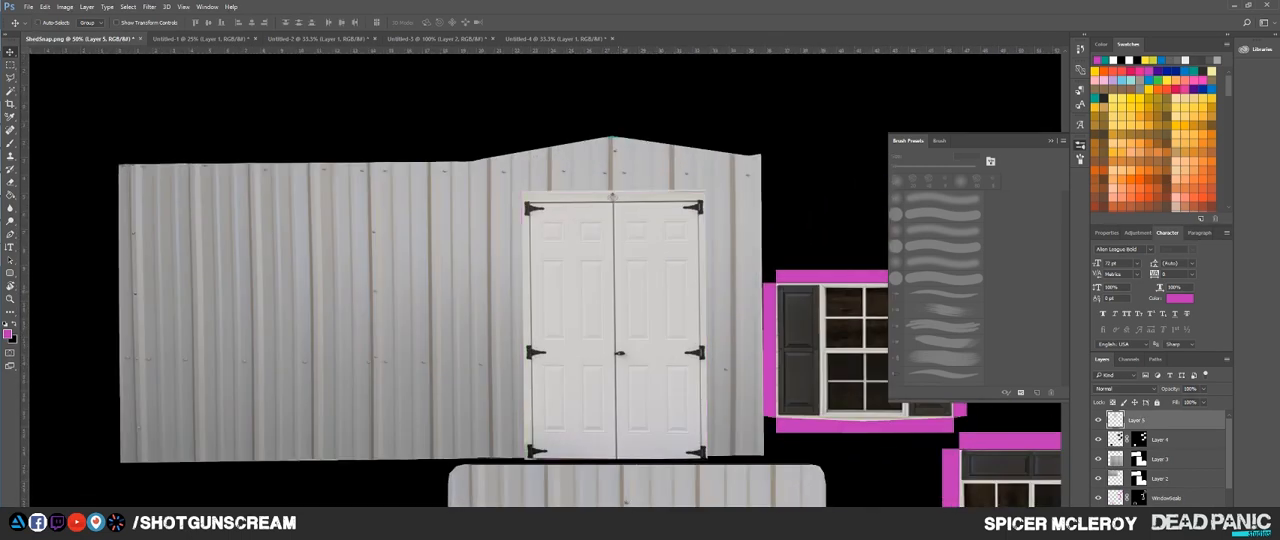
key("ctrl+z")
key("ctrl+z")
key("ctrl+l")
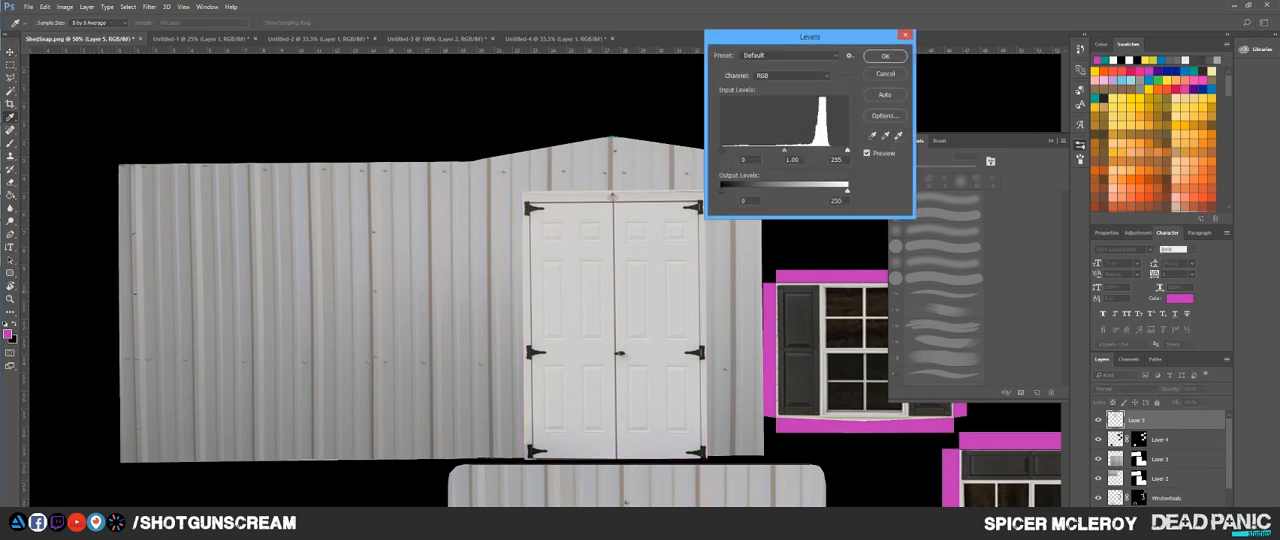
left_click_drag(721, 150, 797, 150)
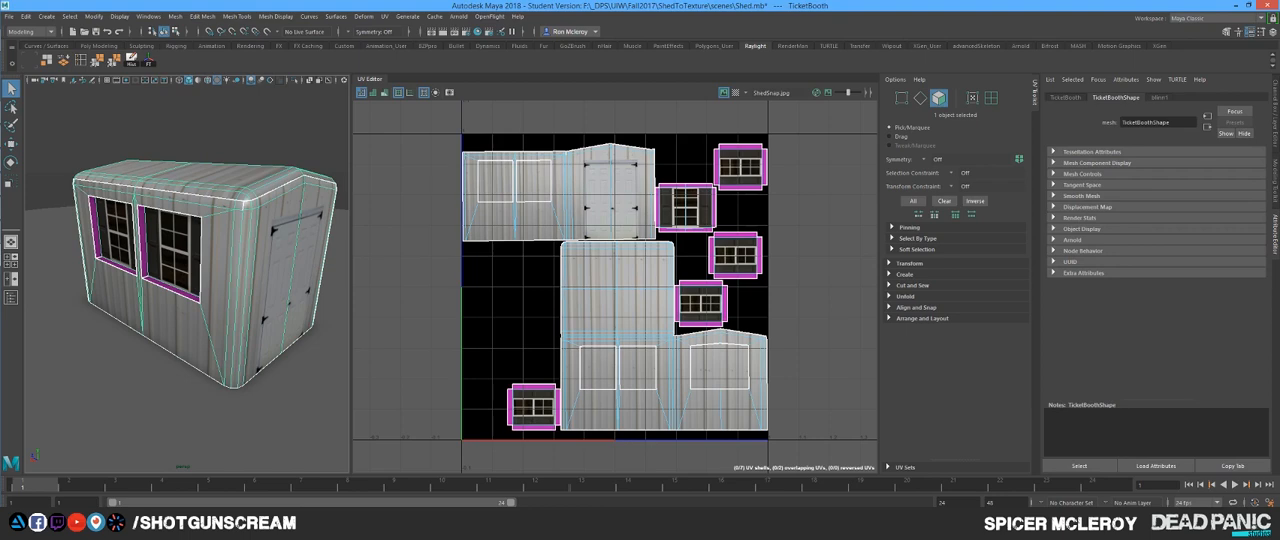
Step: Check the double doors on the shed's gable wall in Maya from the door side, with the shed deselected
left_click_drag(230, 280, 215, 255)
left_click(290, 128)
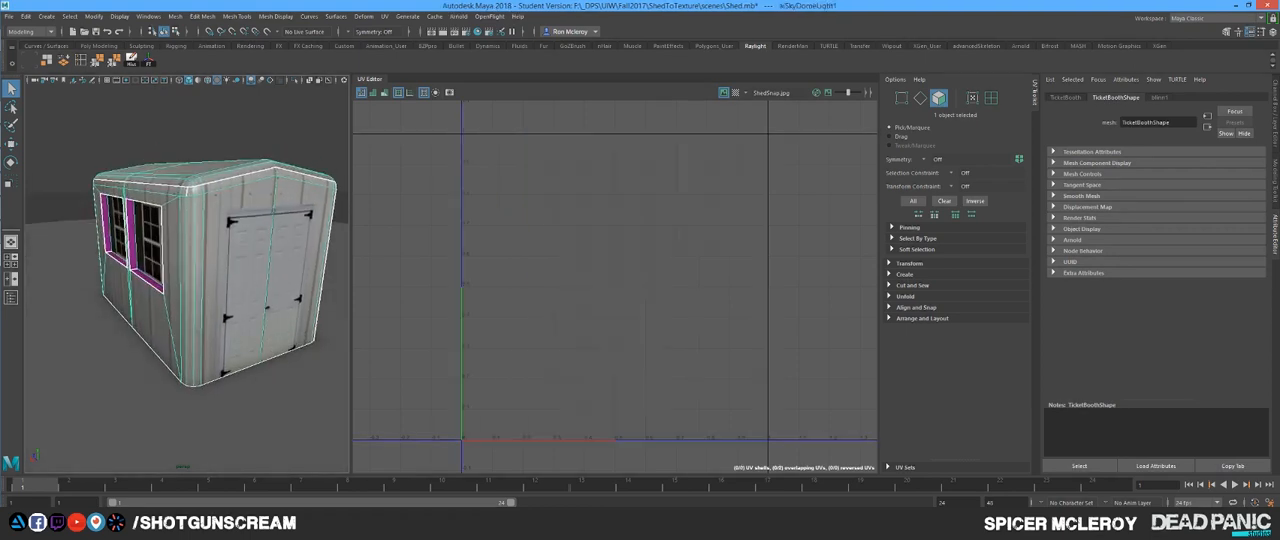
Step: Examine the textured shed in Maya from several sides, checking the windowed walls and the corner beside the double doors up close
left_click_drag(270, 190, 285, 222)
left_click_drag(150, 230, 278, 232)
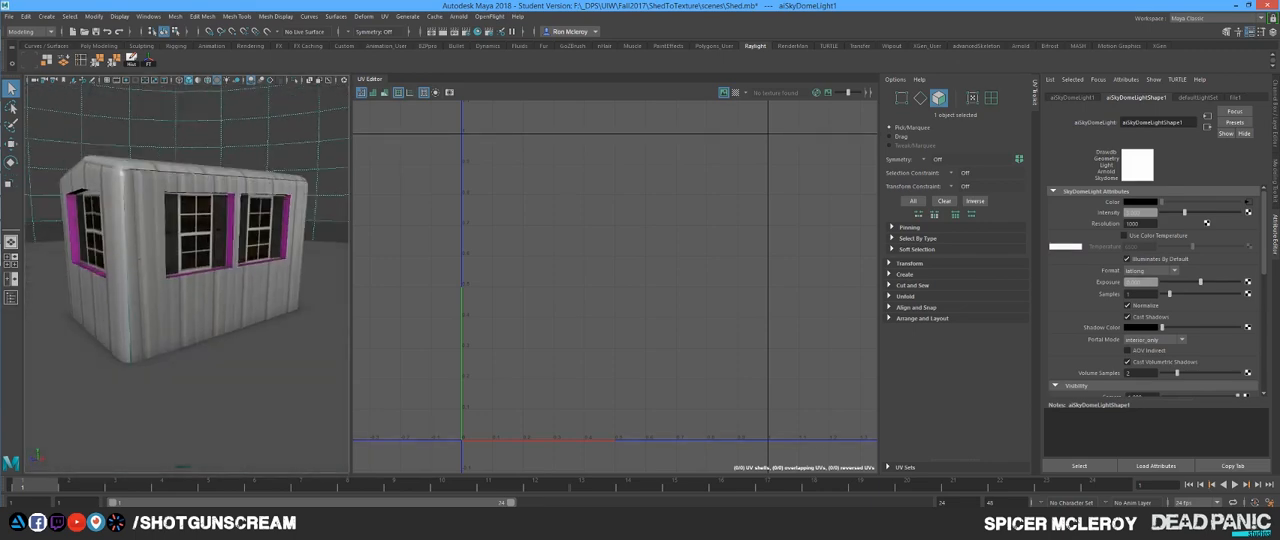
left_click_drag(150, 232, 310, 272)
left_click_drag(213, 300, 318, 232)
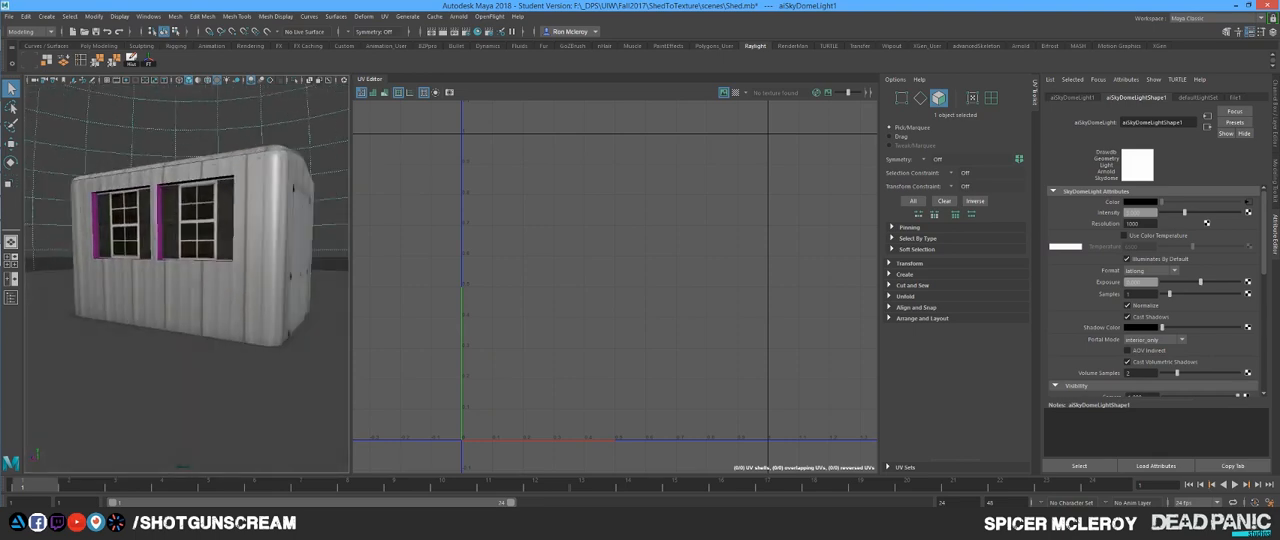
mouse_move(210, 197)
left_mouse_down()
mouse_move(298, 207)
mouse_move(220, 206)
mouse_move(272, 219)
mouse_move(288, 221)
mouse_move(226, 194)
left_mouse_up()
scroll(187, 276, "down", 5)
scroll(187, 276, "up", 8)
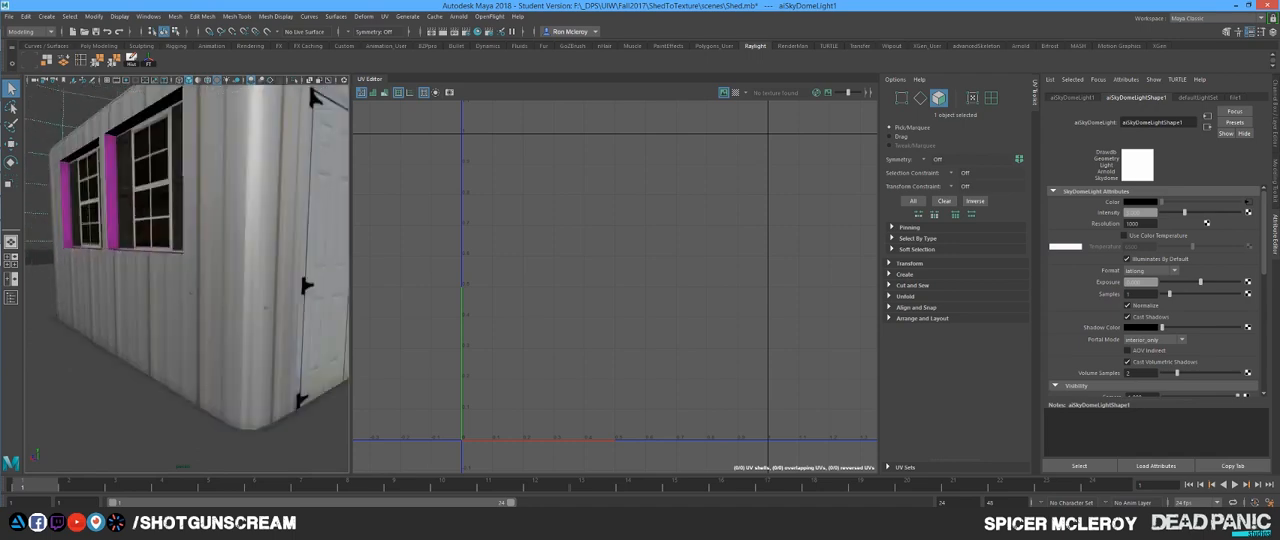
scroll(187, 276, "down", 8)
left_click_drag(187, 276, 198, 298)
key("alt+Tab")
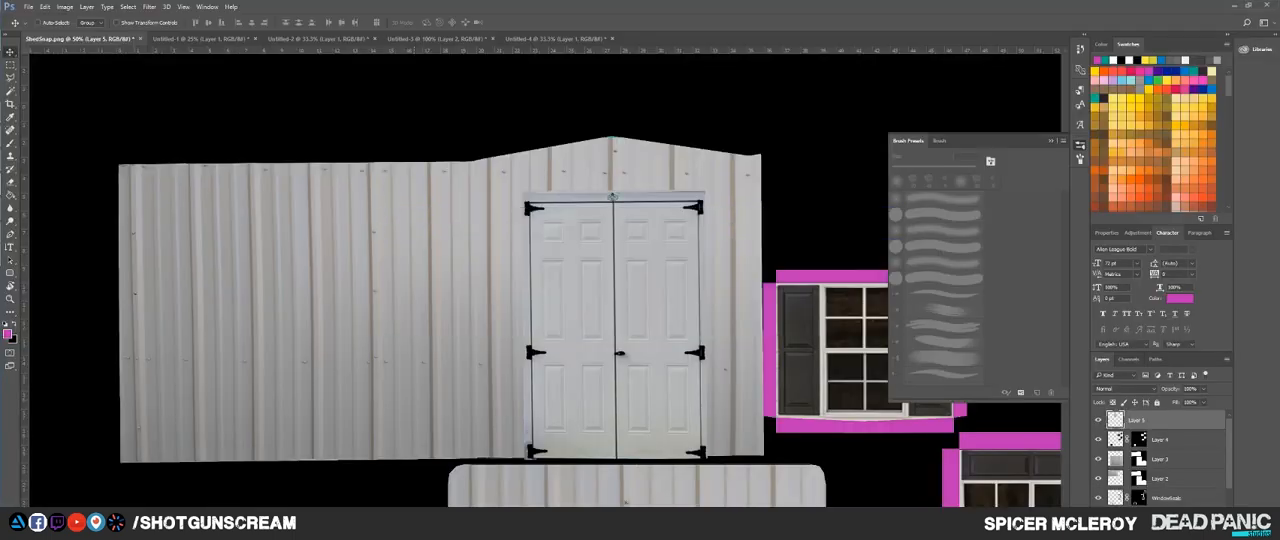
scroll(554, 300, "down", 4)
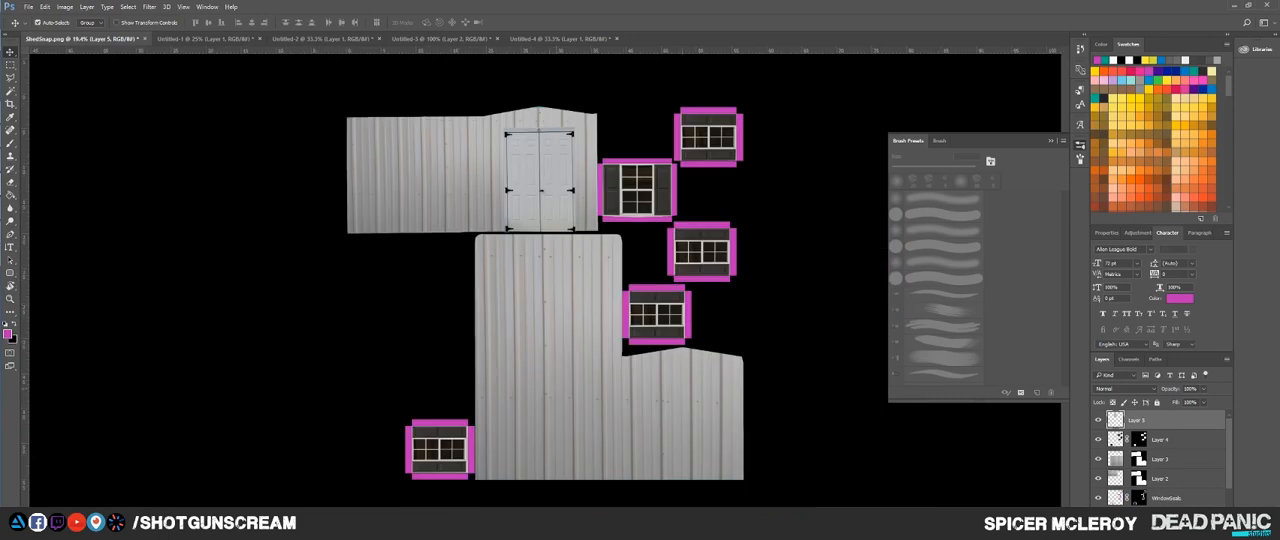
key("ctrl+alt+shift+s")
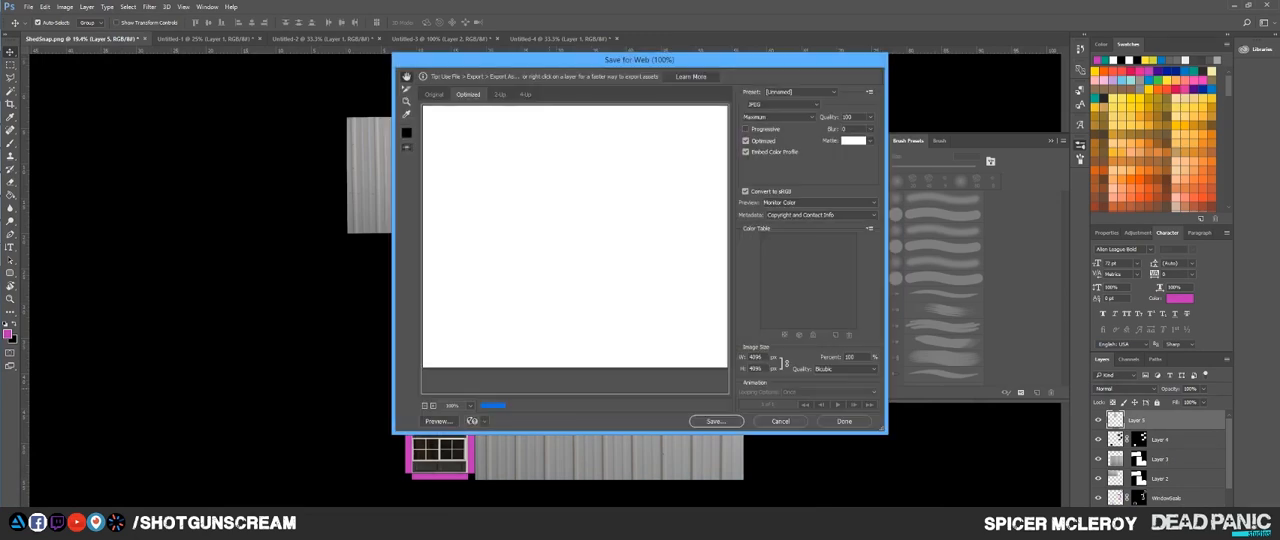
key("Escape")
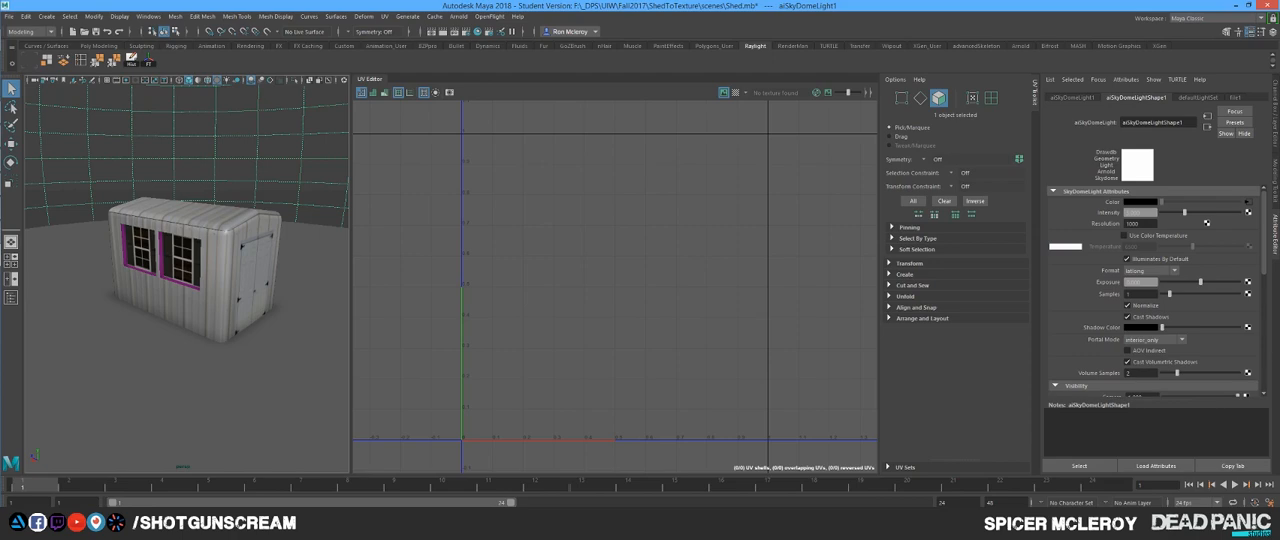
Step: Inspect the whole textured shed in Maya from farther away, ending on the double-door gable side
key("f")
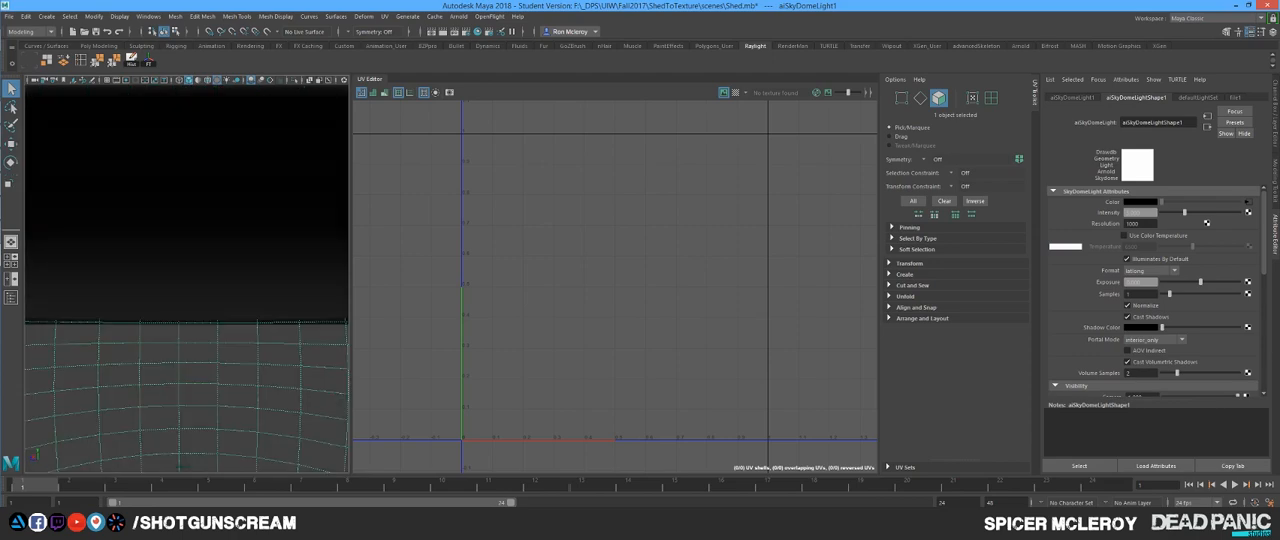
key("bracketleft")
scroll(187, 278, "up", 5)
scroll(187, 278, "down", 5)
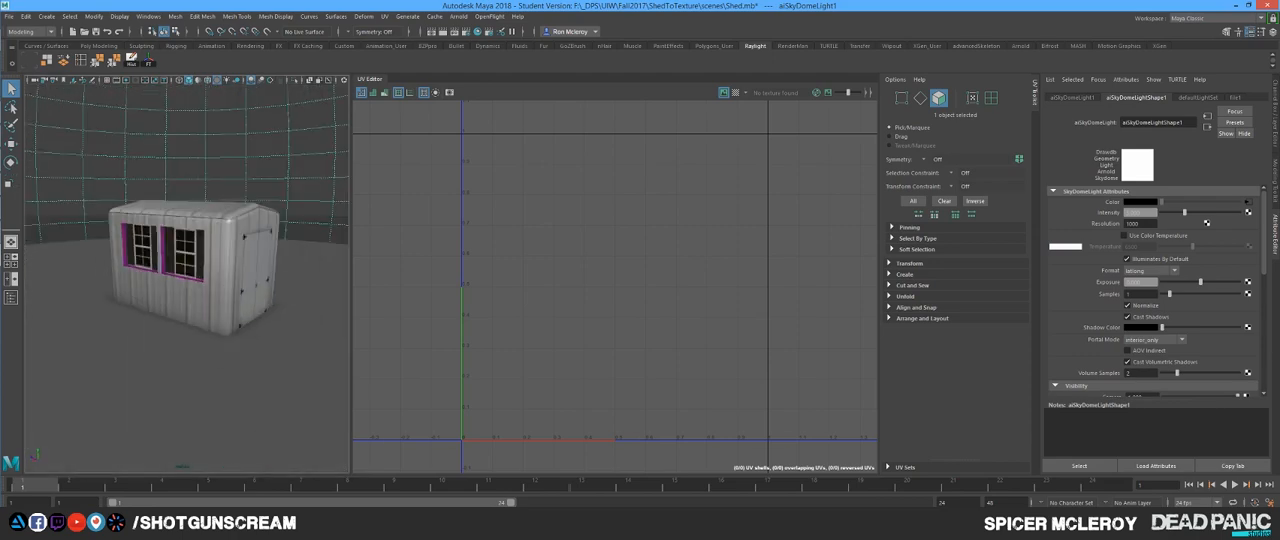
left_click_drag(187, 278, 165, 268)
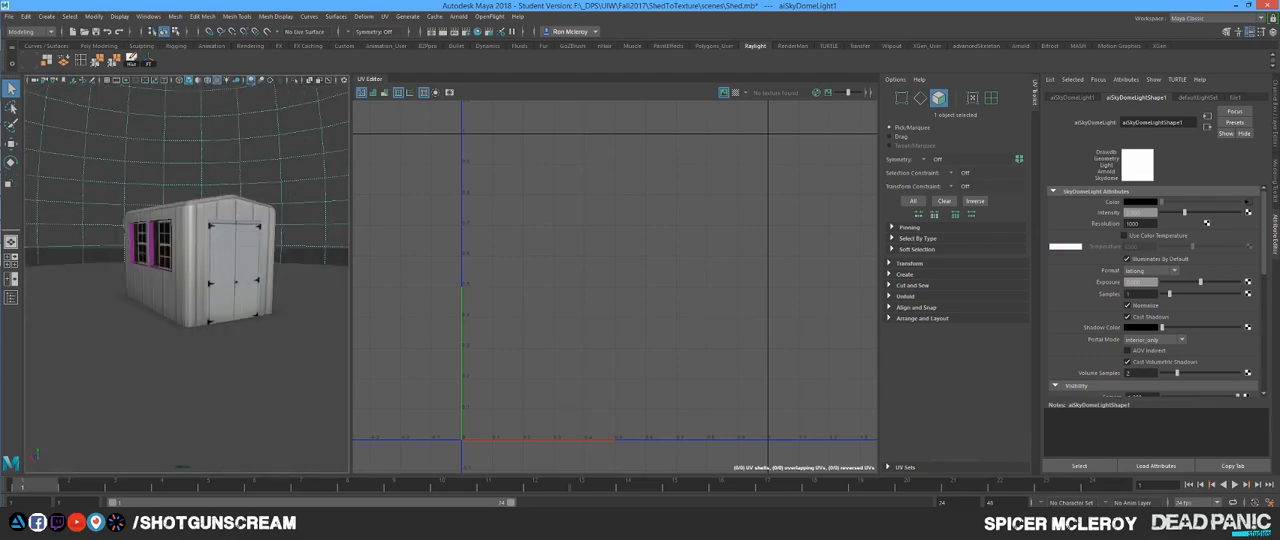